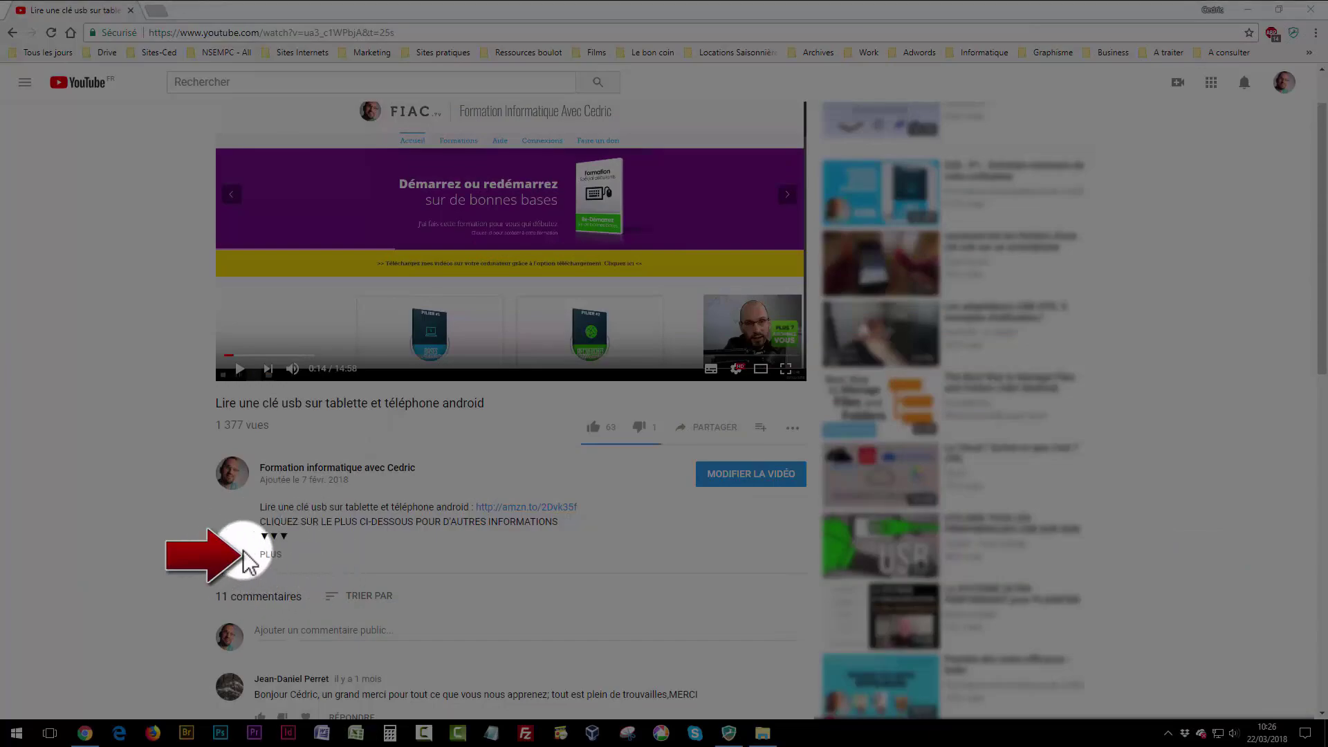
left_click(272, 555)
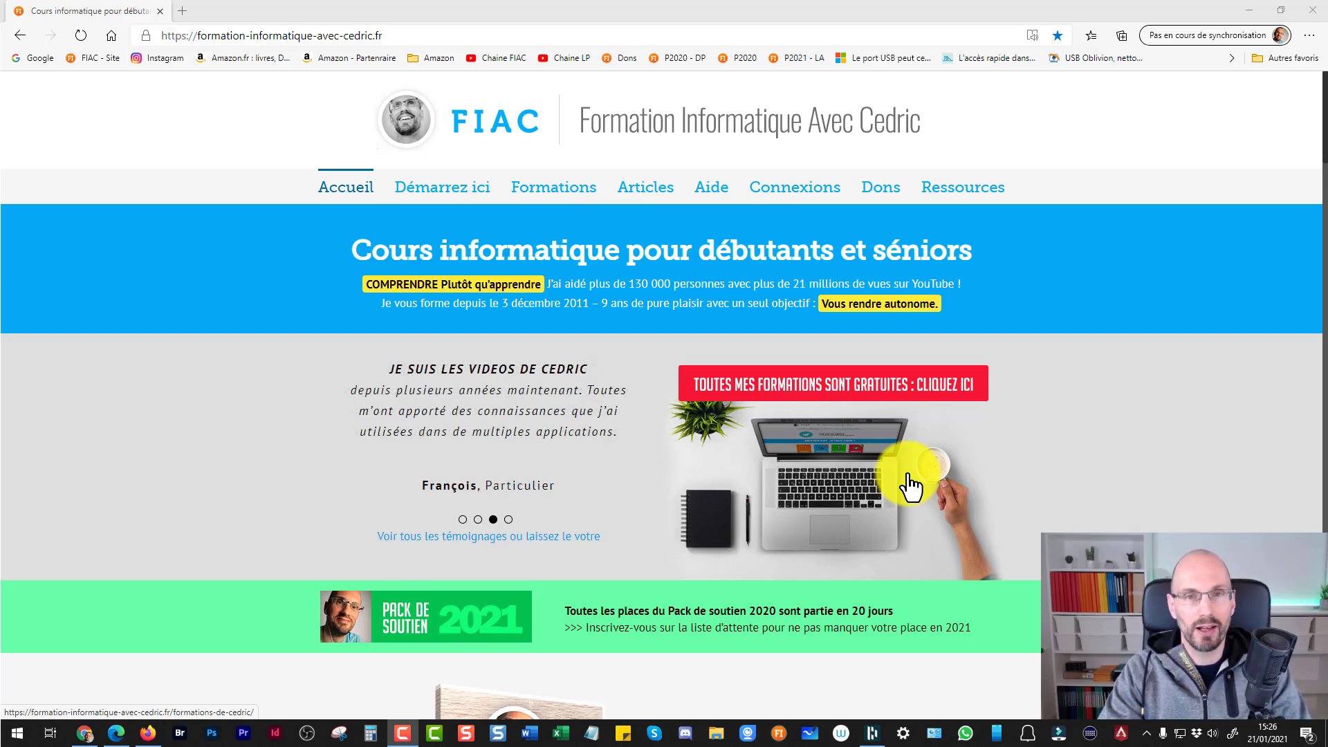
Switch to Wondershare Filmora, start a media import and browse to the brut folder inside 2021-01-21-montage-video-bretagne
left_click(1058, 734)
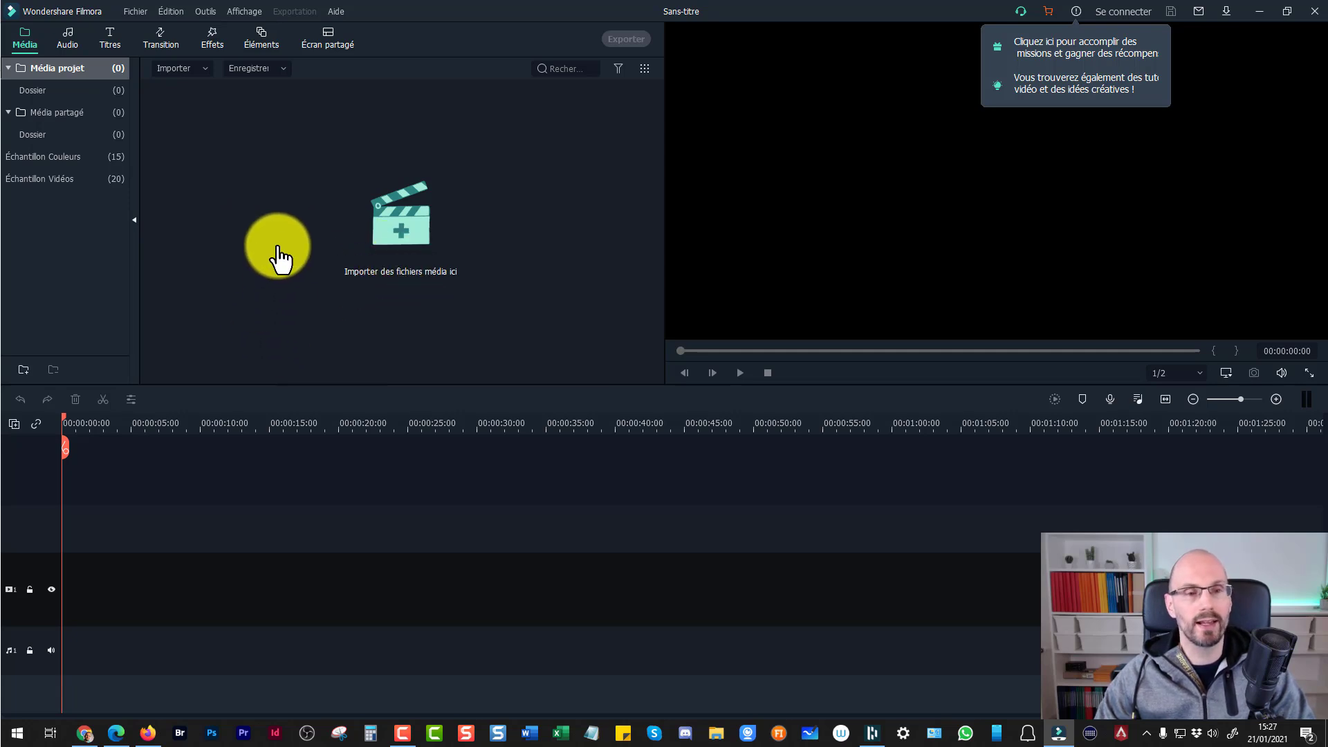
left_click(413, 226)
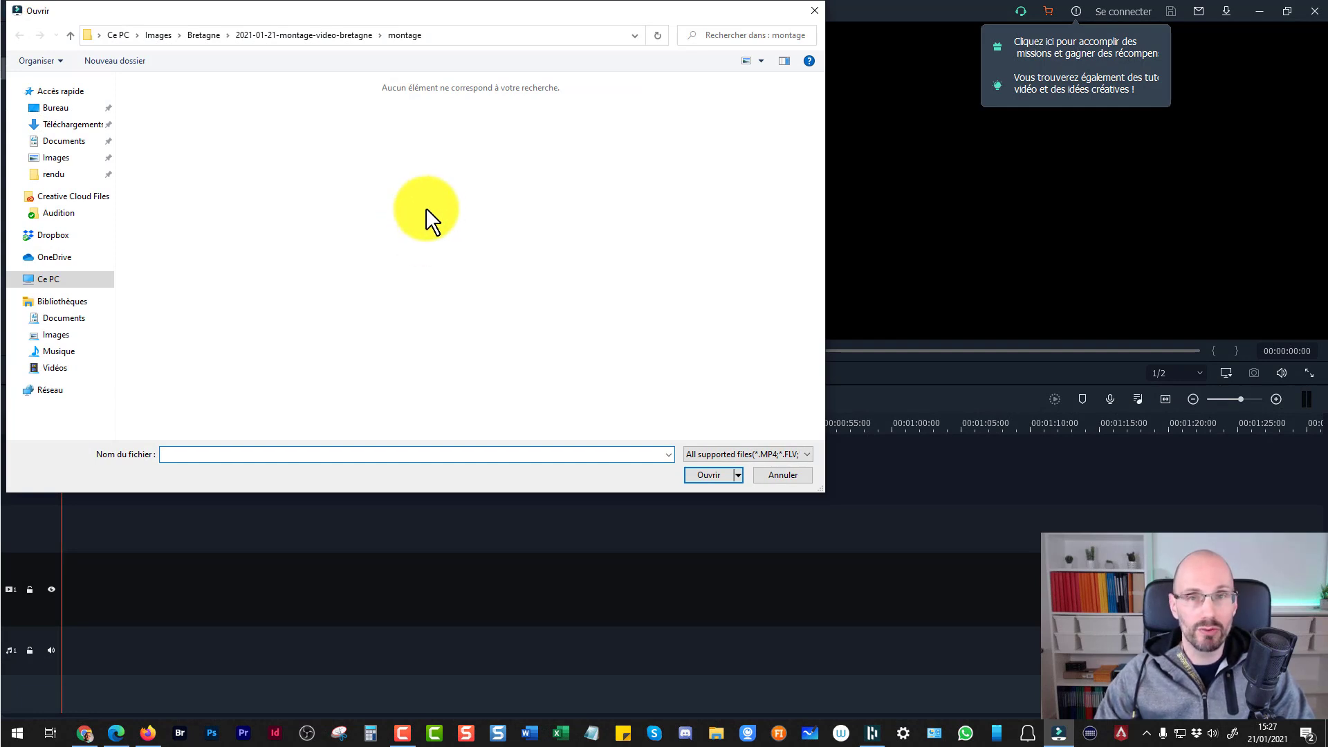
left_click(211, 33)
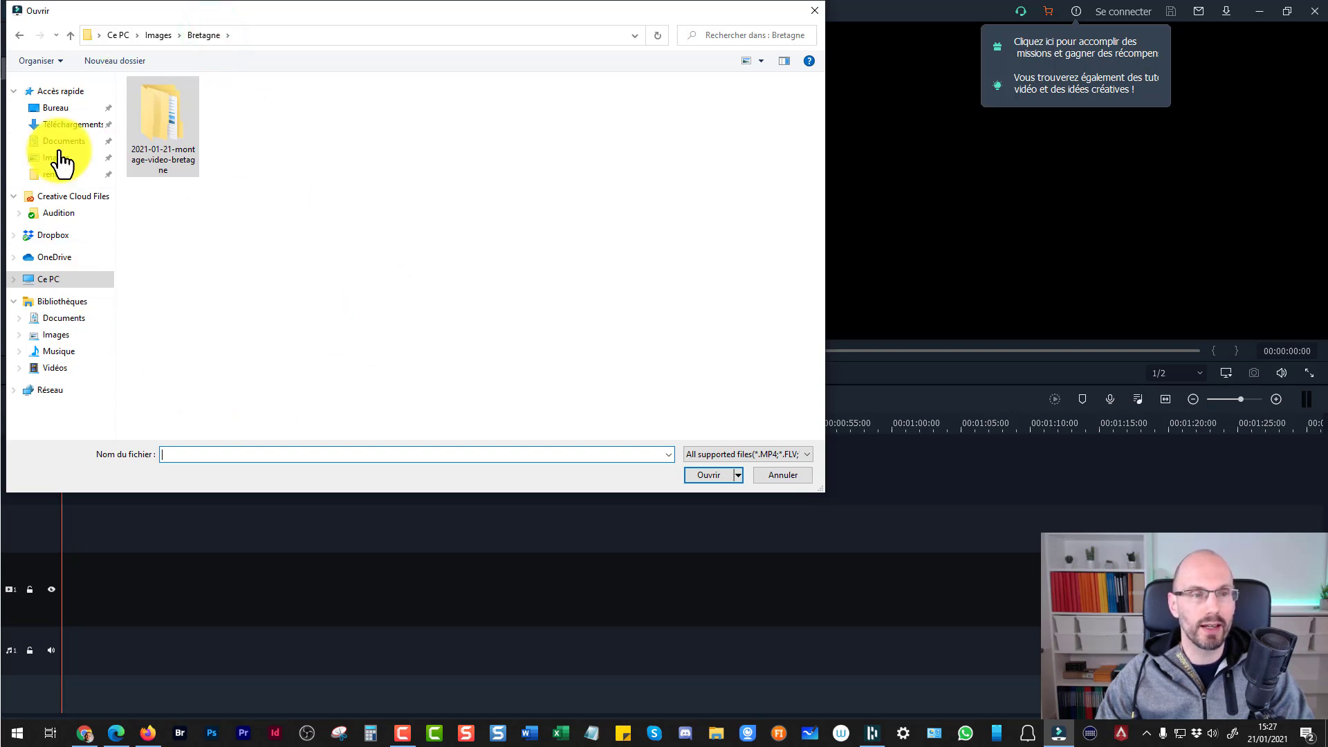
double_click(165, 126)
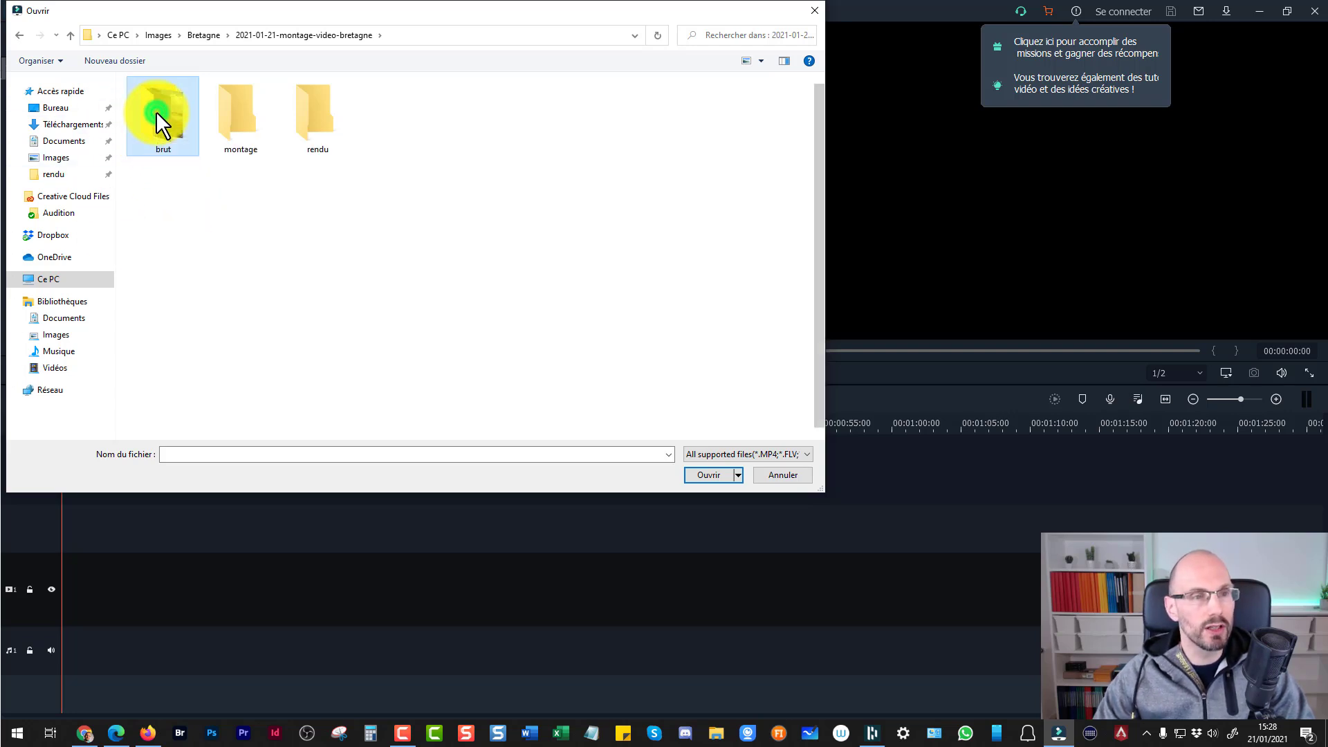
double_click(156, 111)
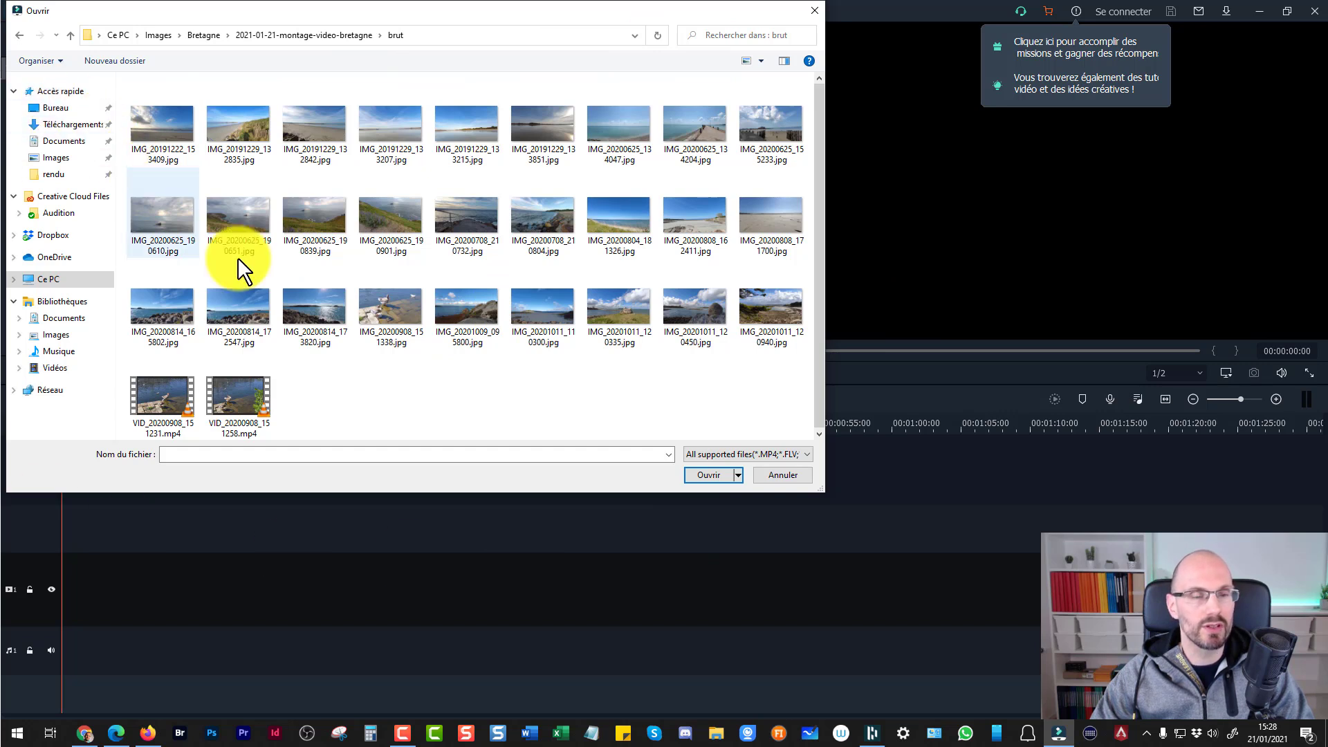
Import all the photos and both videos of the brut folder into the project media
left_click(474, 415)
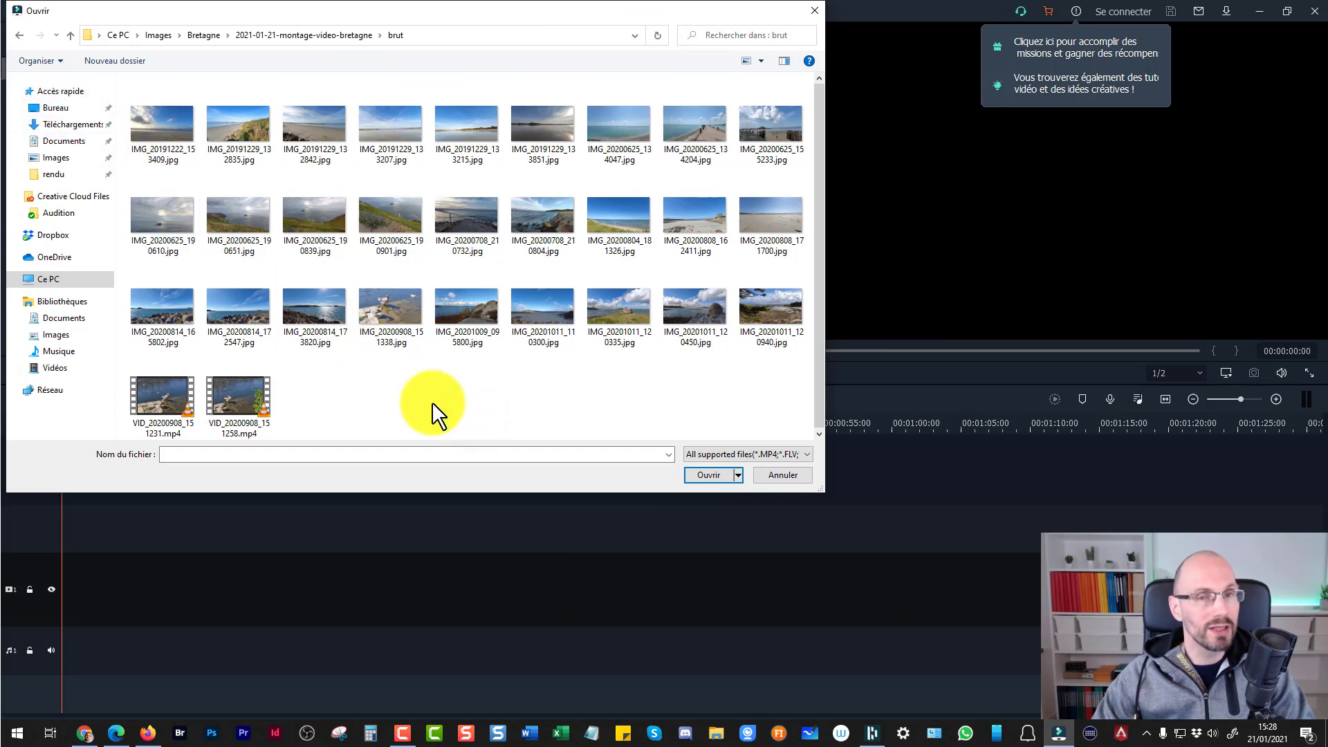
key("ctrl+a")
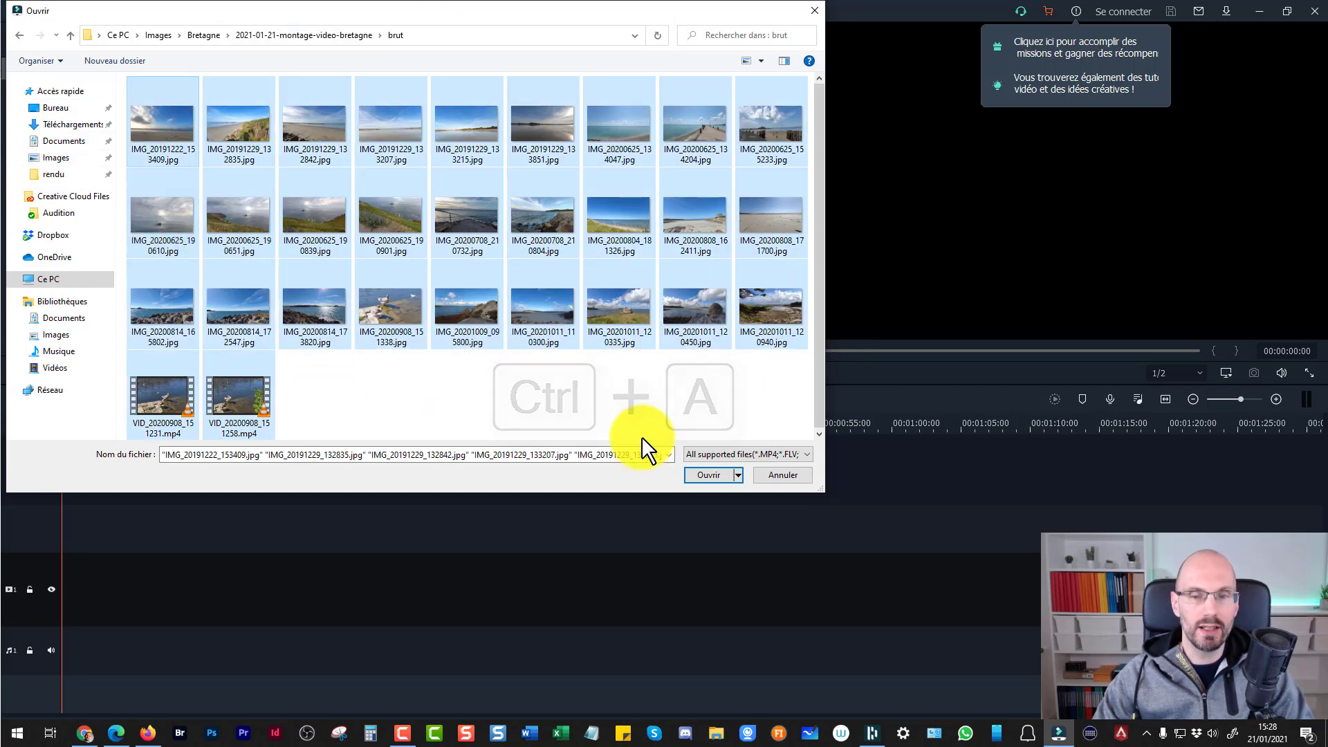
left_click(443, 413)
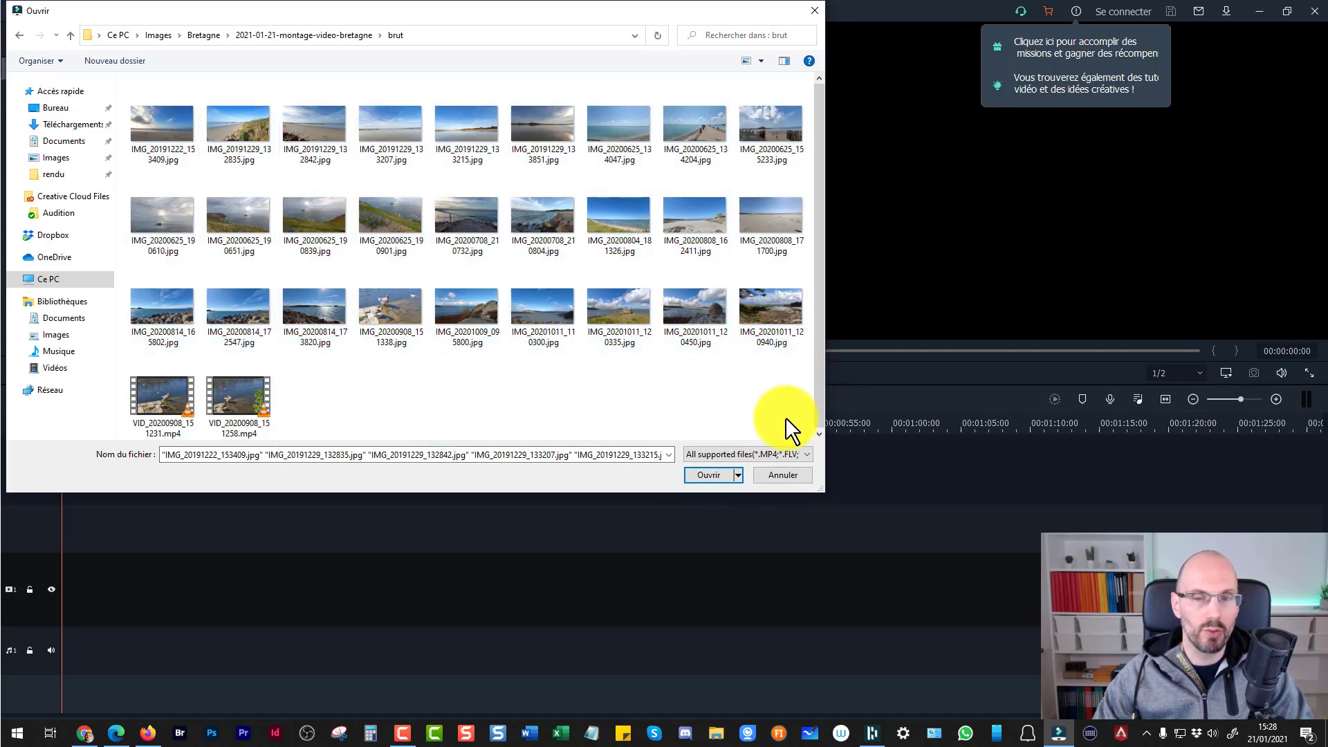
left_click_drag(787, 413, 140, 114)
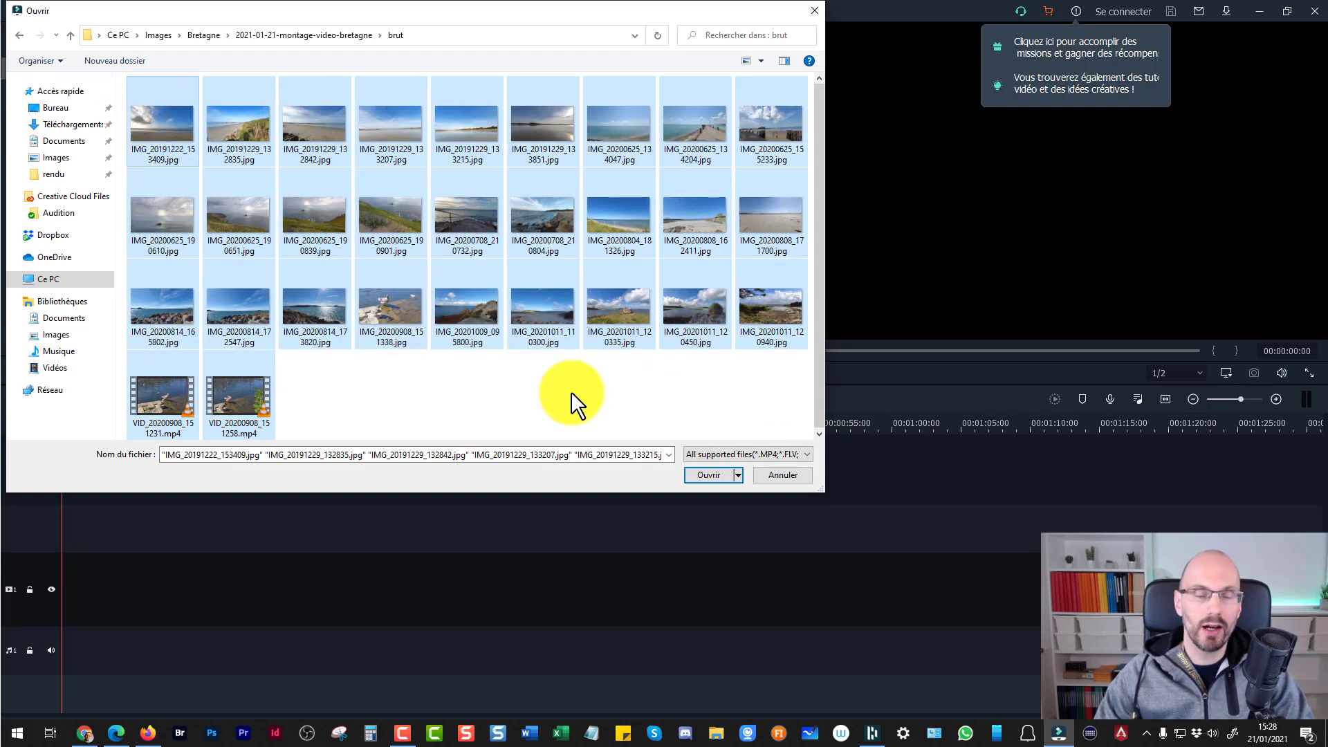
left_click(708, 475)
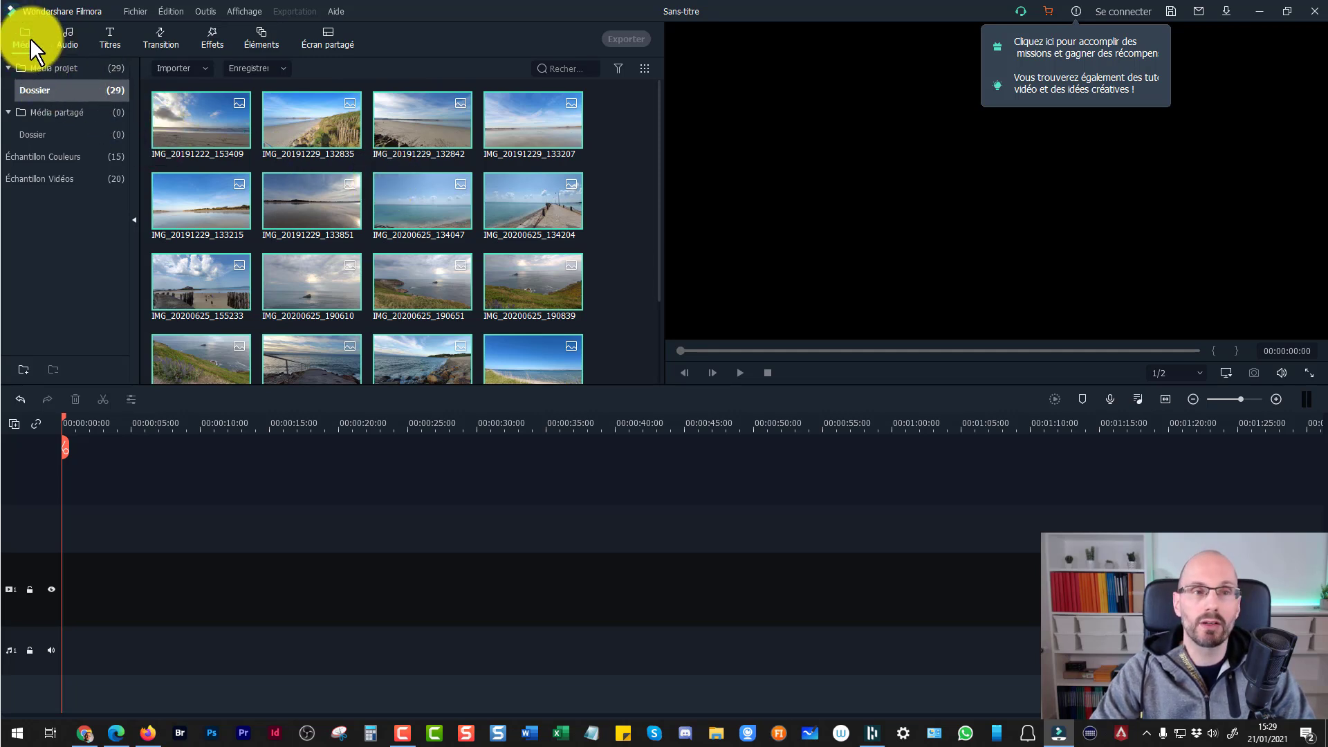
Look over the available transitions and preview the photo IMG_20200625_134204 from the project media
left_click(163, 34)
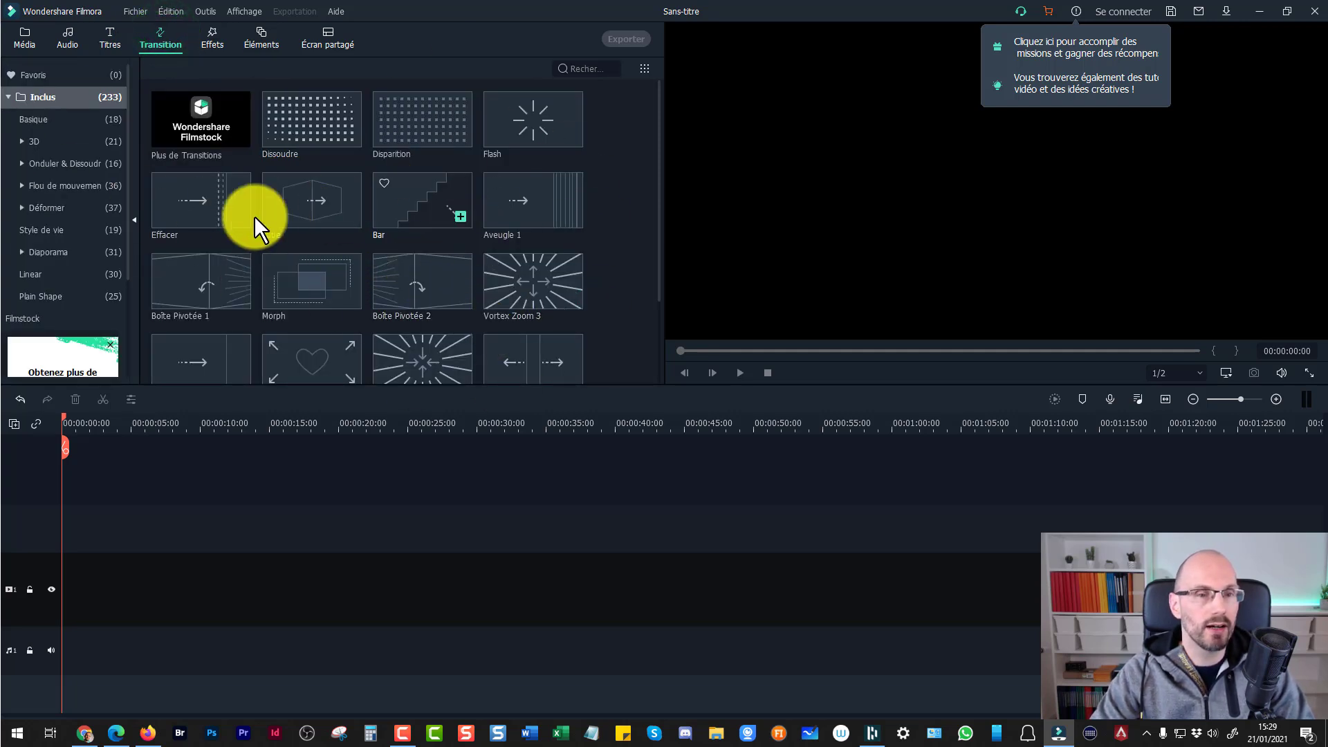
left_click(22, 30)
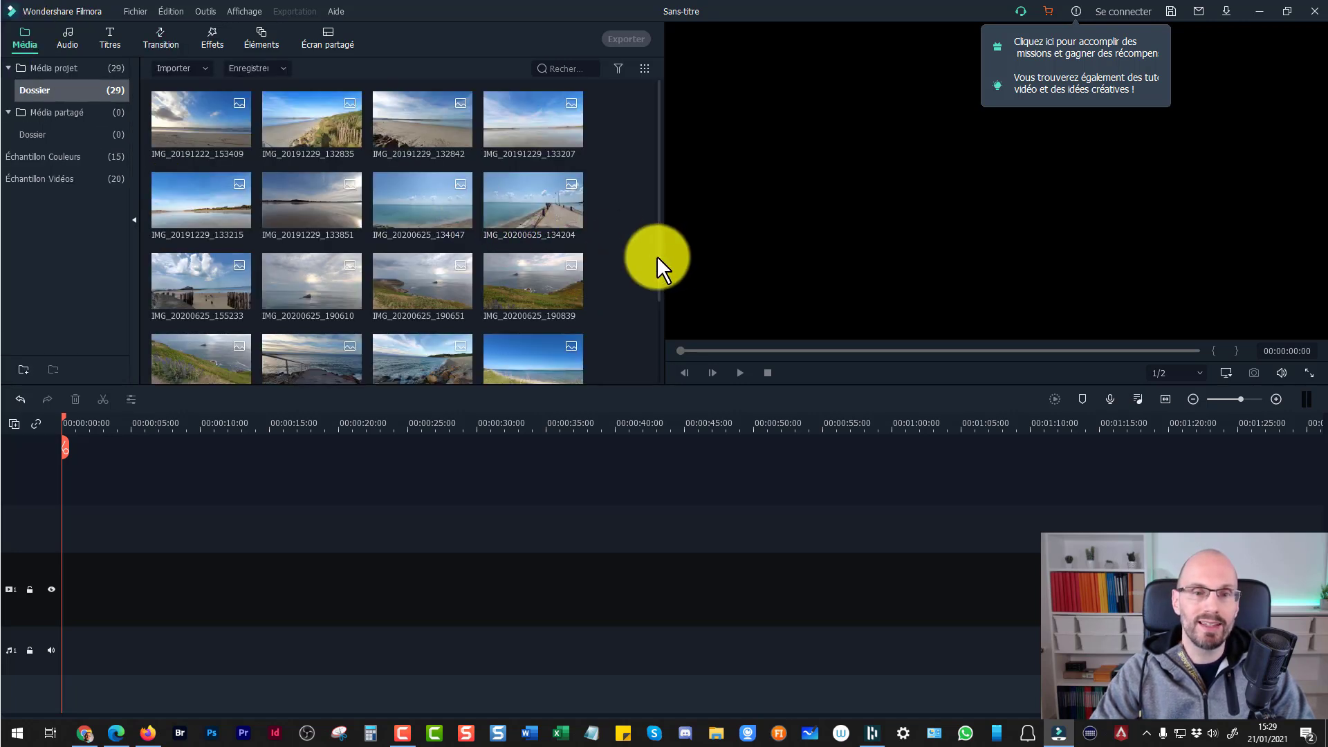
left_click(596, 253)
left_click(552, 200)
double_click(551, 199)
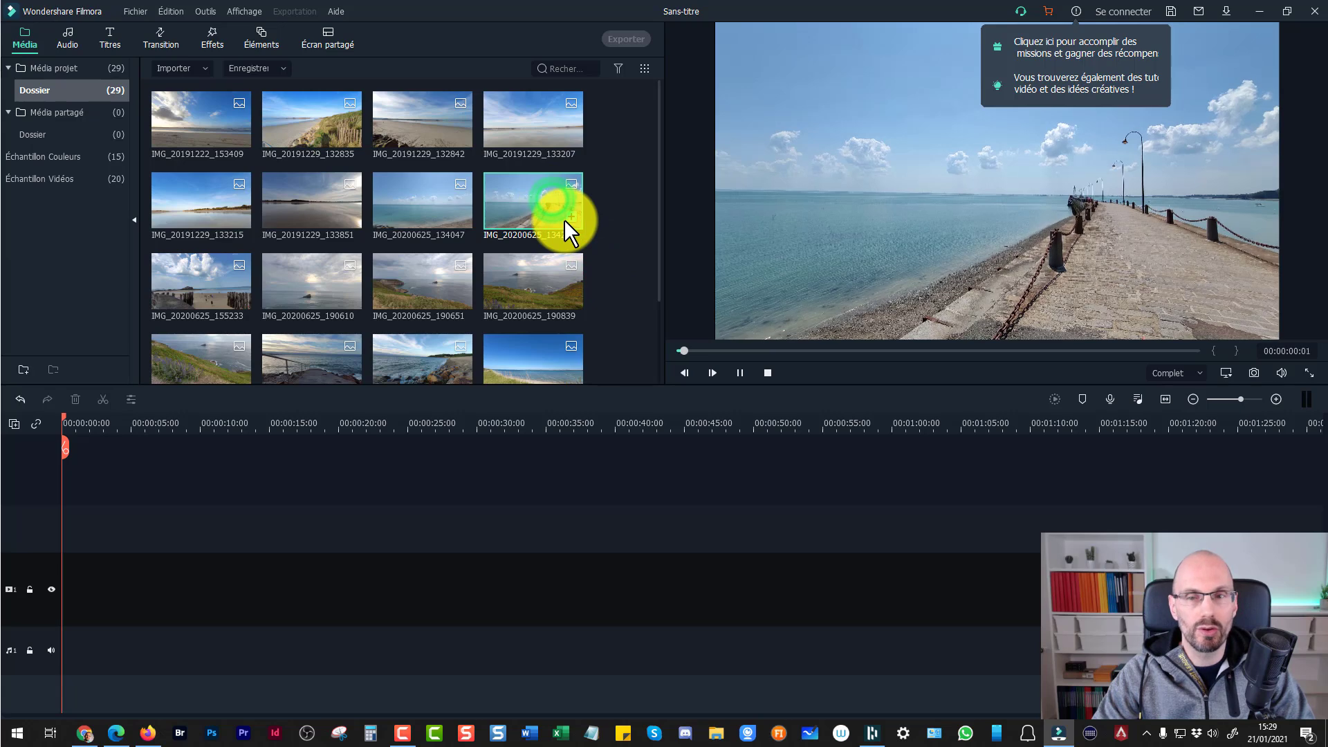
left_click(740, 373)
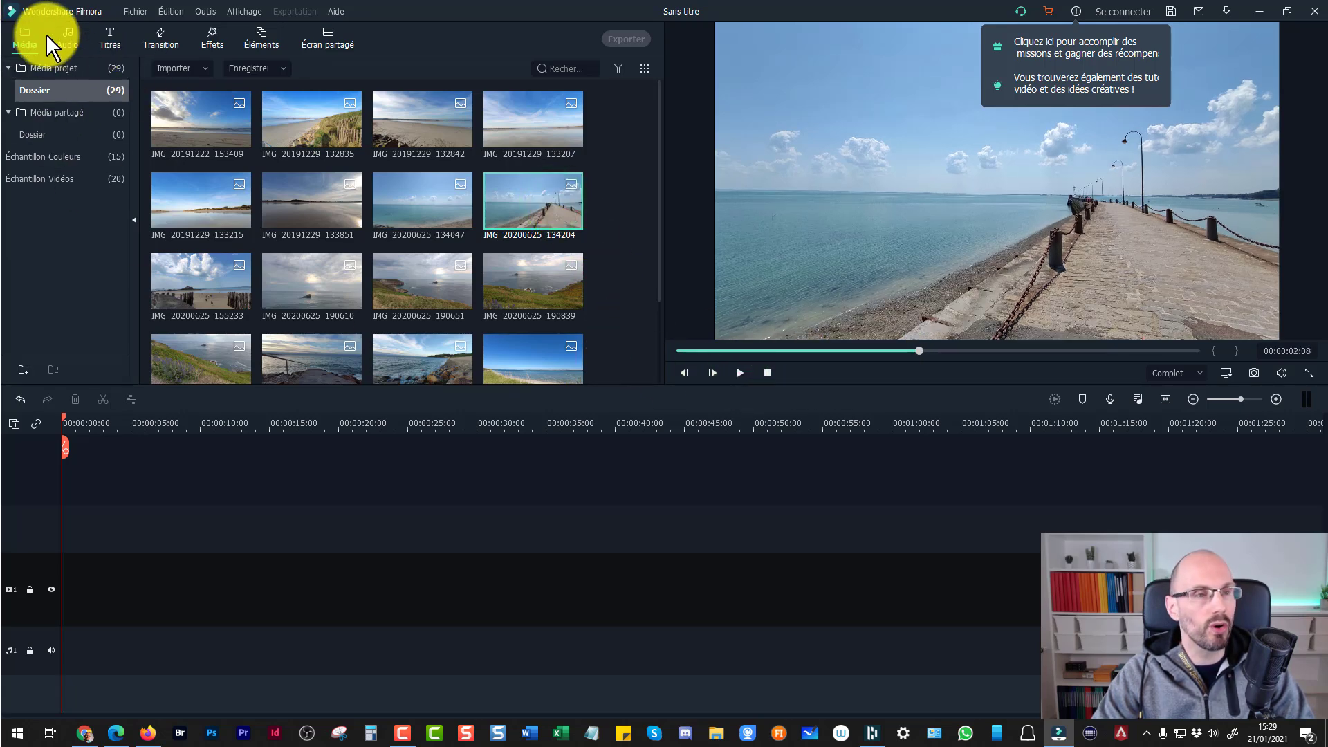
Play the video VID_20200908_151231 from the project media in the preview and pause it
left_click_drag(661, 294, 664, 396)
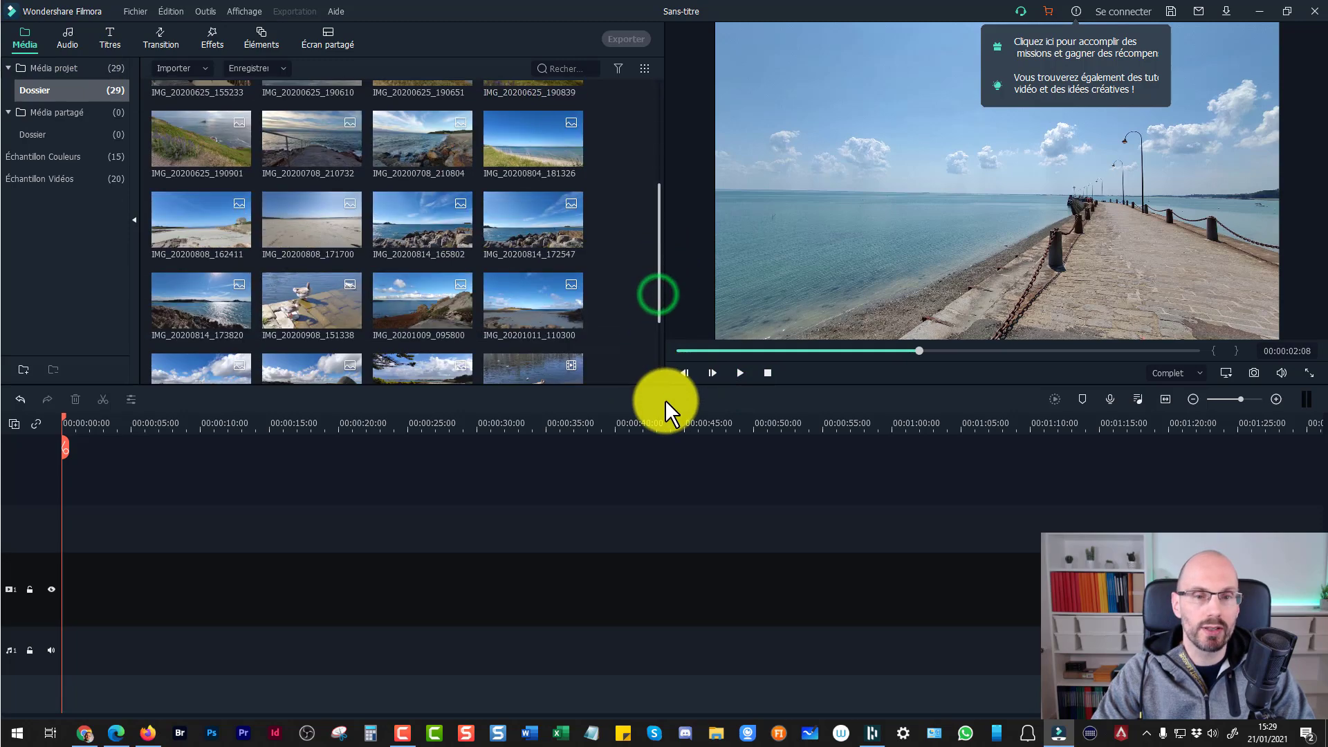
double_click(524, 256)
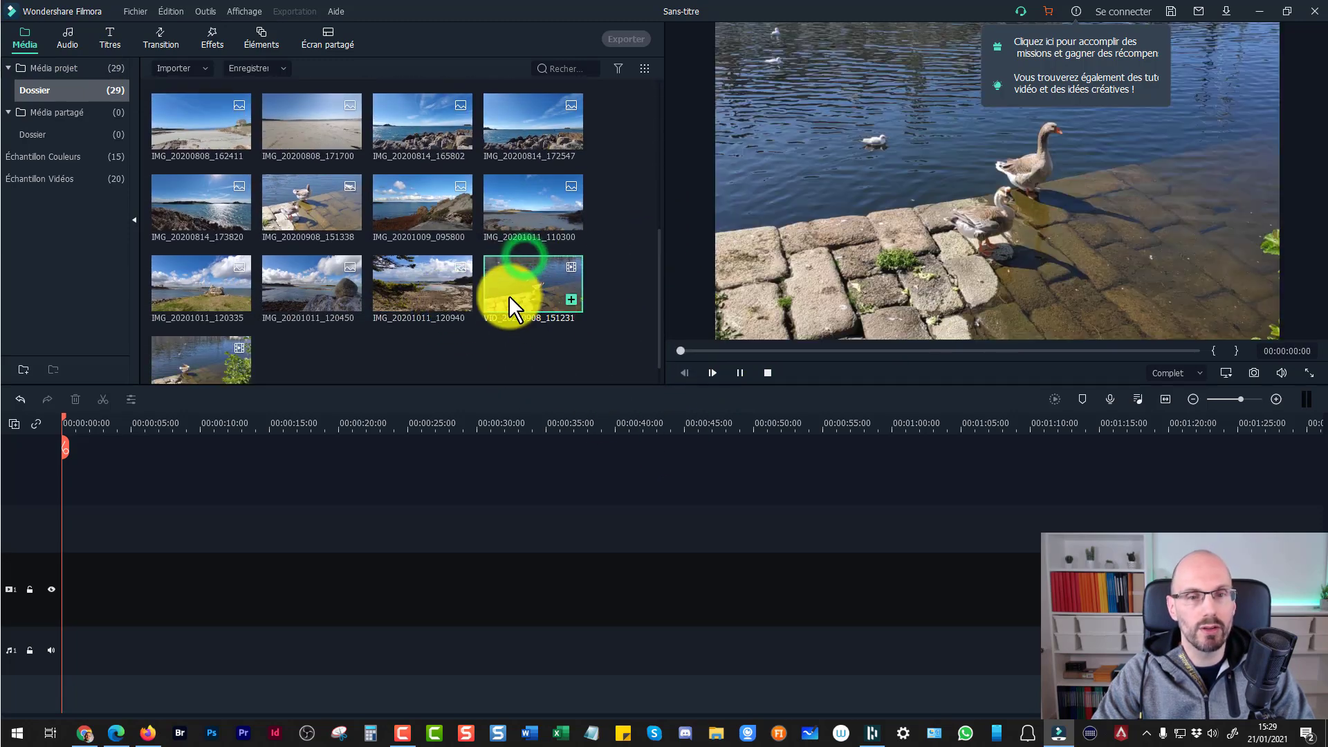
left_click(823, 276)
left_click(825, 219)
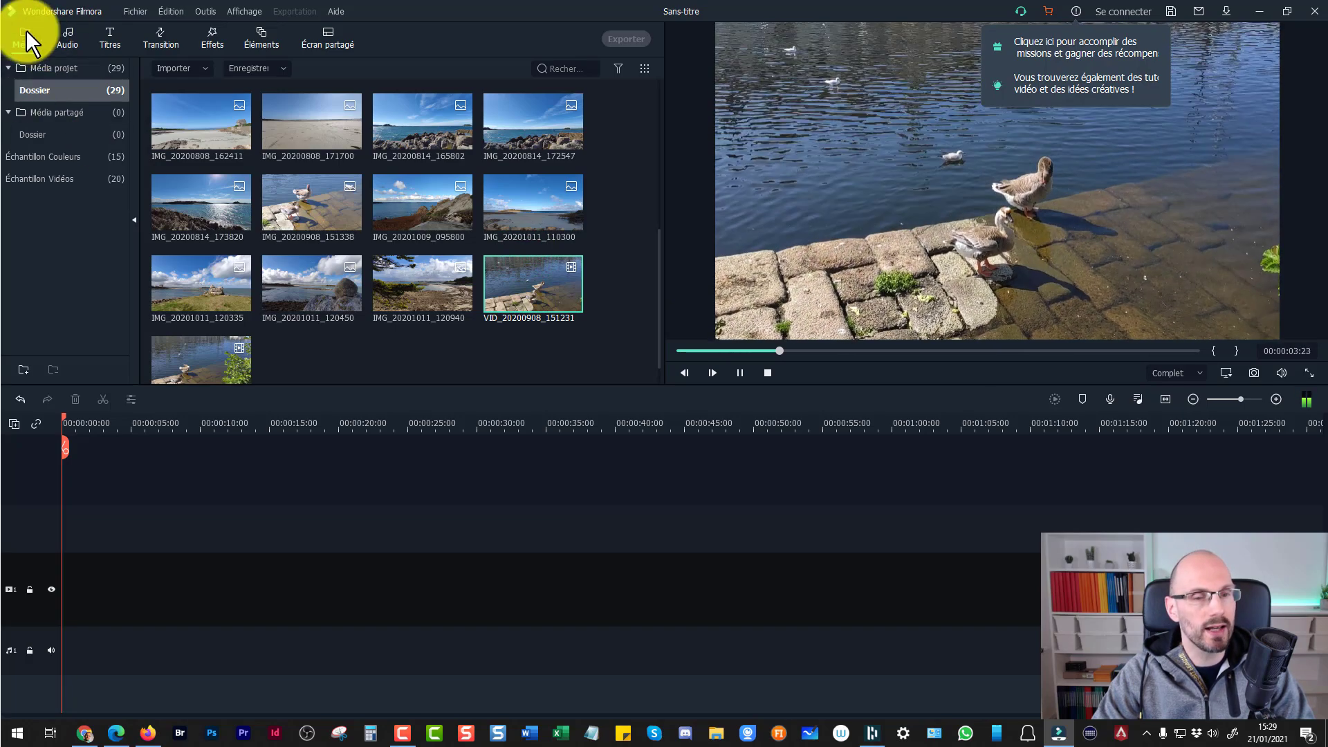
left_click(740, 373)
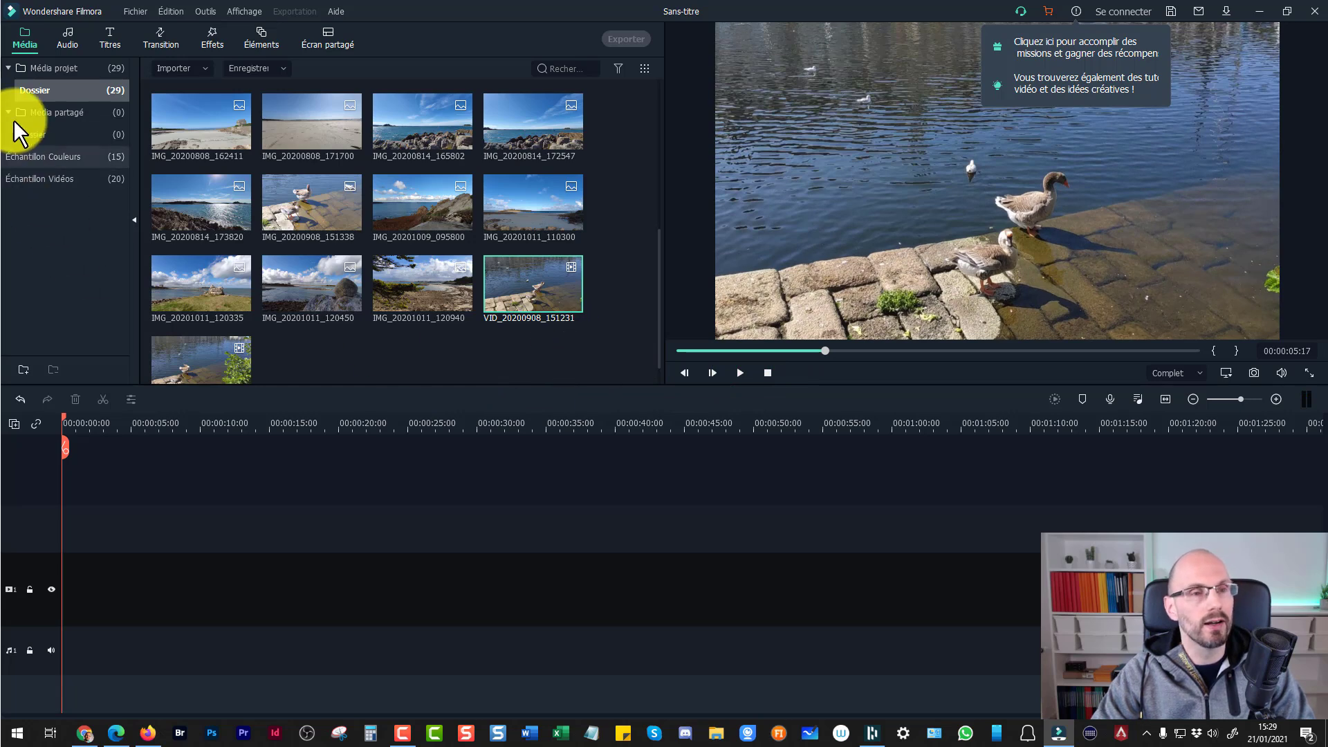
Look over the available title presets and return to the project media with nothing selected
left_click(100, 36)
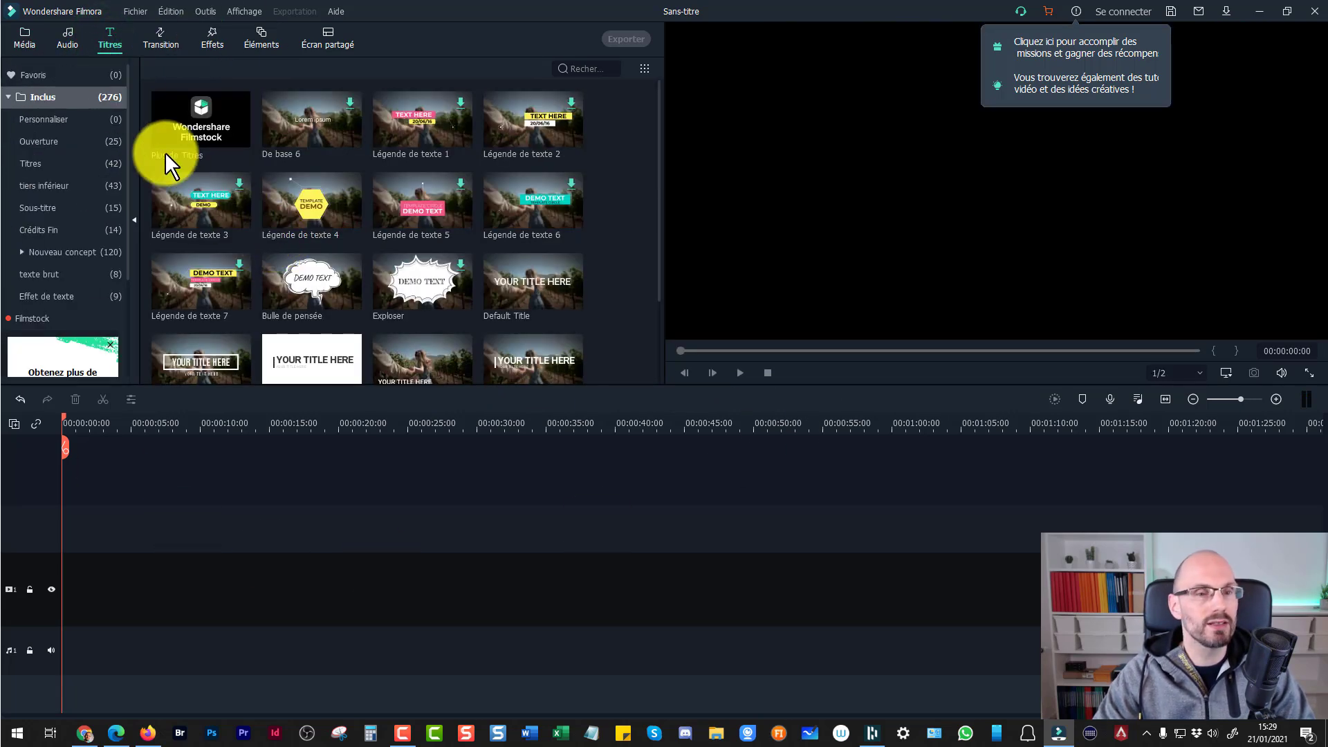
left_click(27, 36)
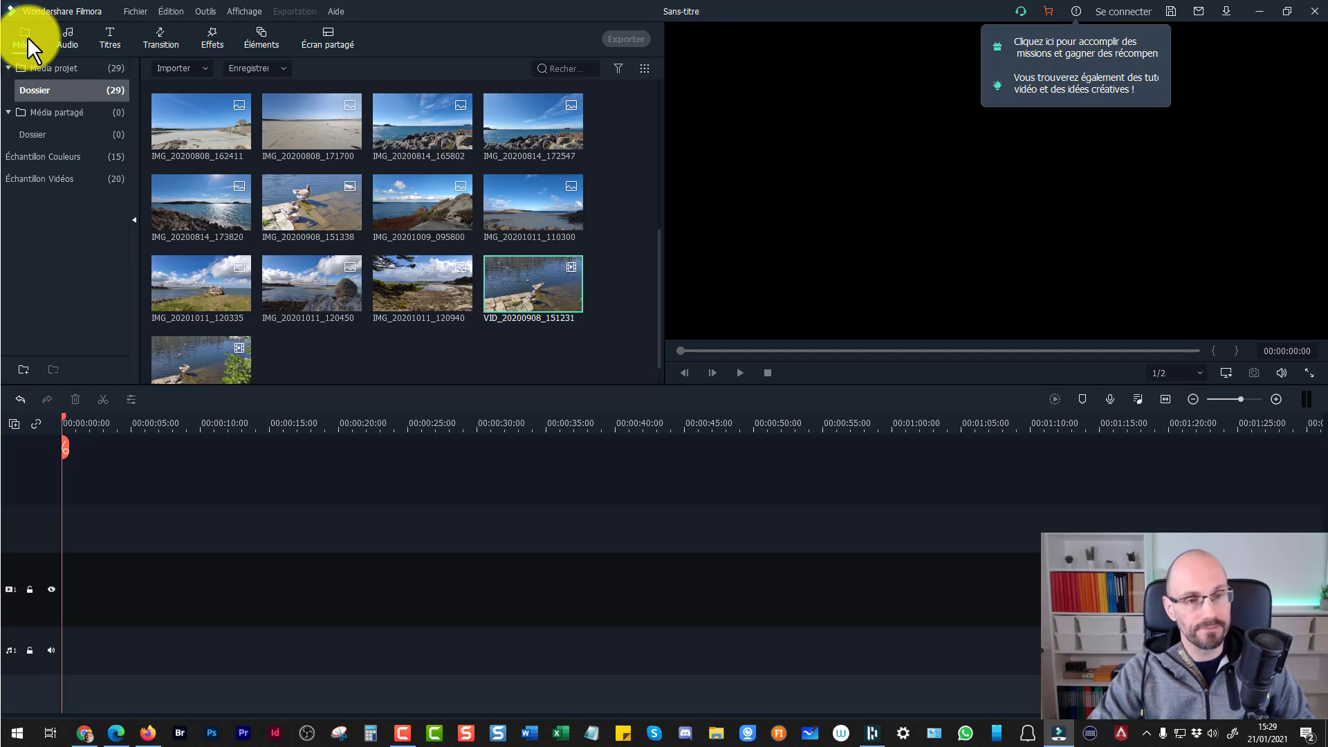
left_click(368, 359)
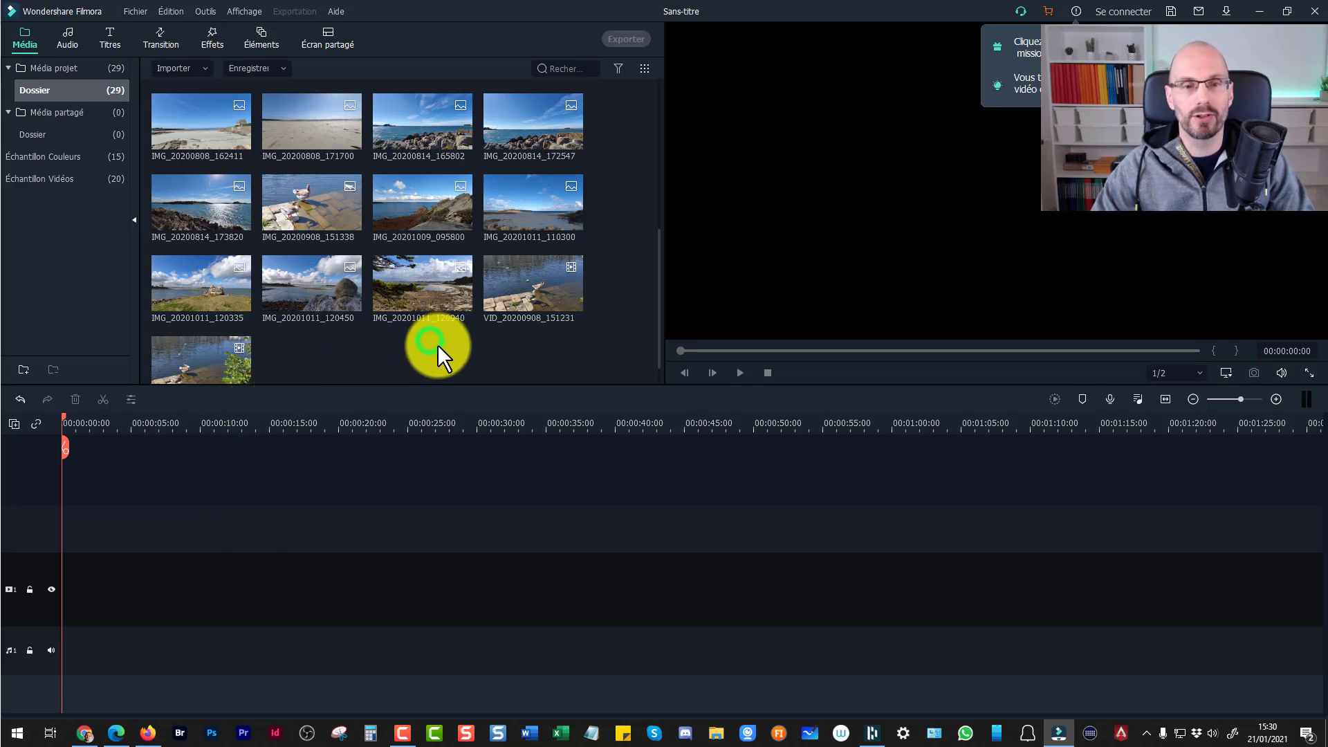
Place all the imported media on the first video track, keeping the project settings of 1920 x 1080 25fps, and clear the selection
scroll(433, 341, "down", 1)
scroll(305, 345, "up", 1)
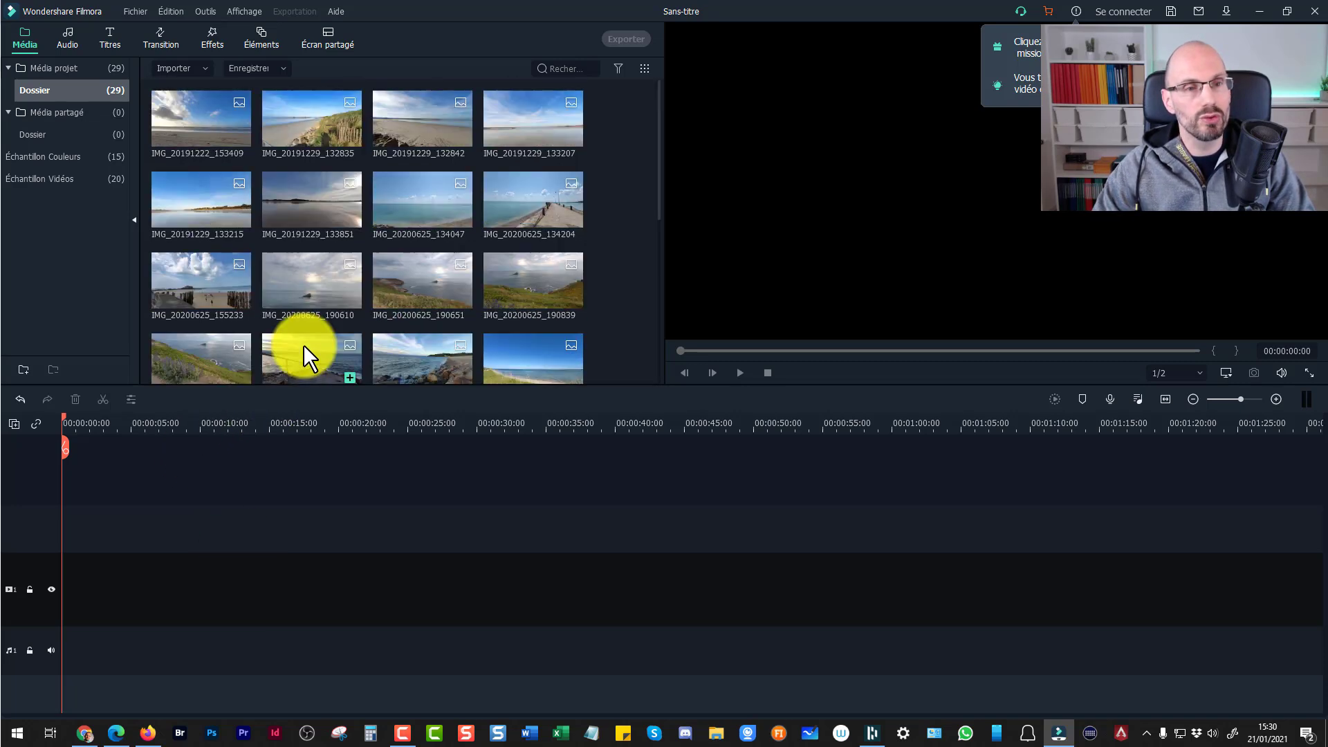
scroll(298, 326, "down", 1)
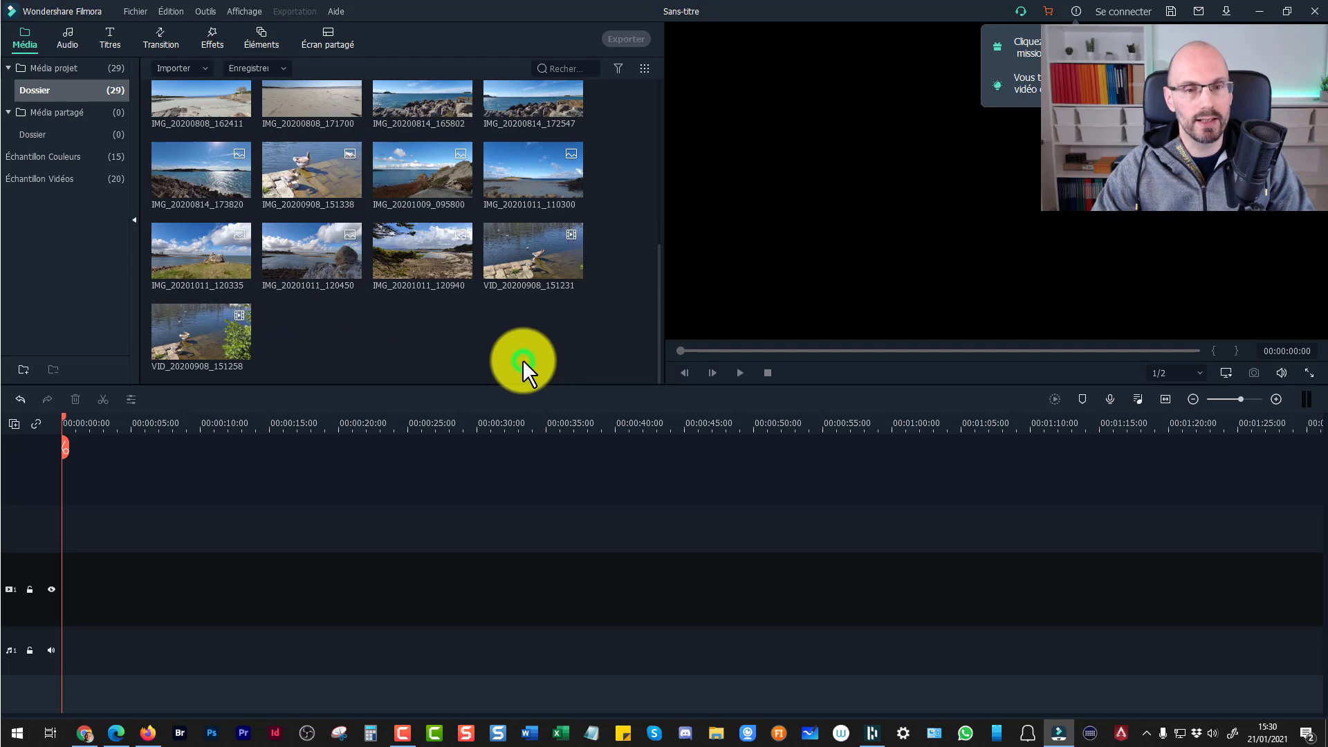
key("ctrl+a")
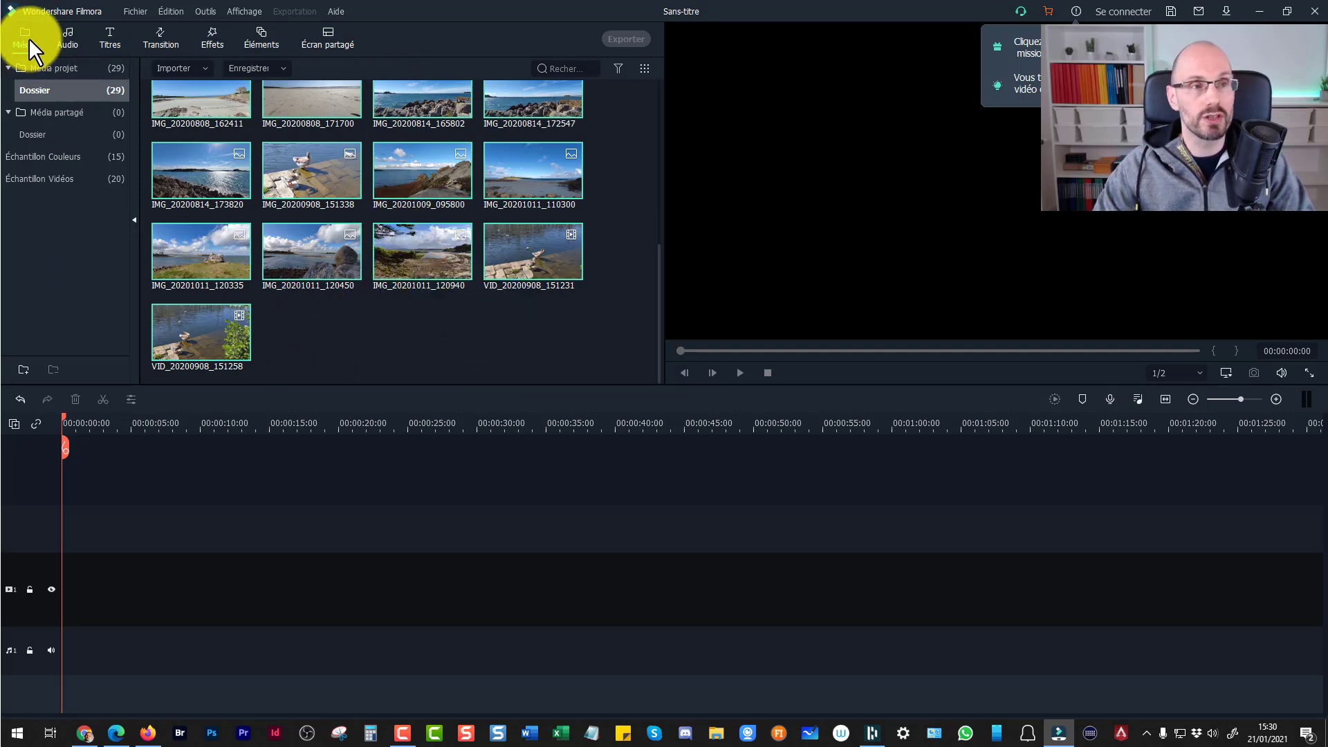
left_click_drag(206, 325, 48, 630)
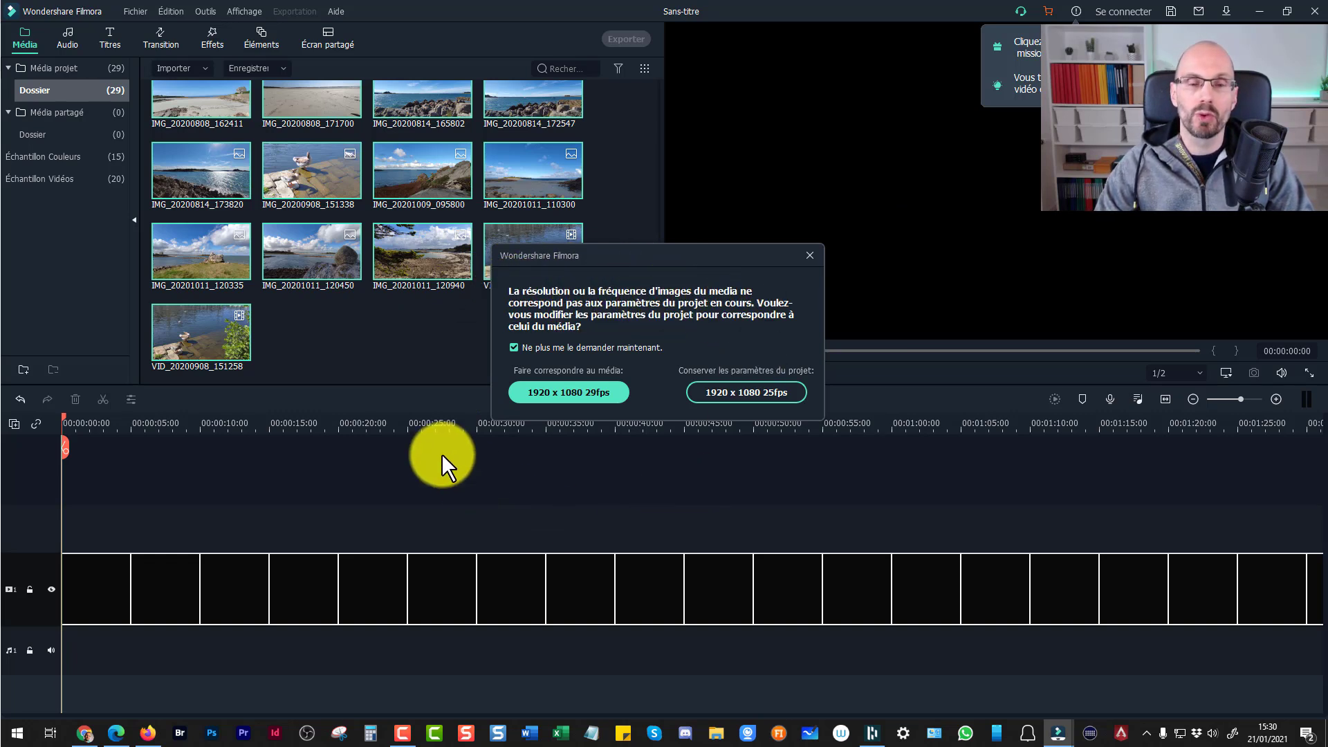
left_click(750, 391)
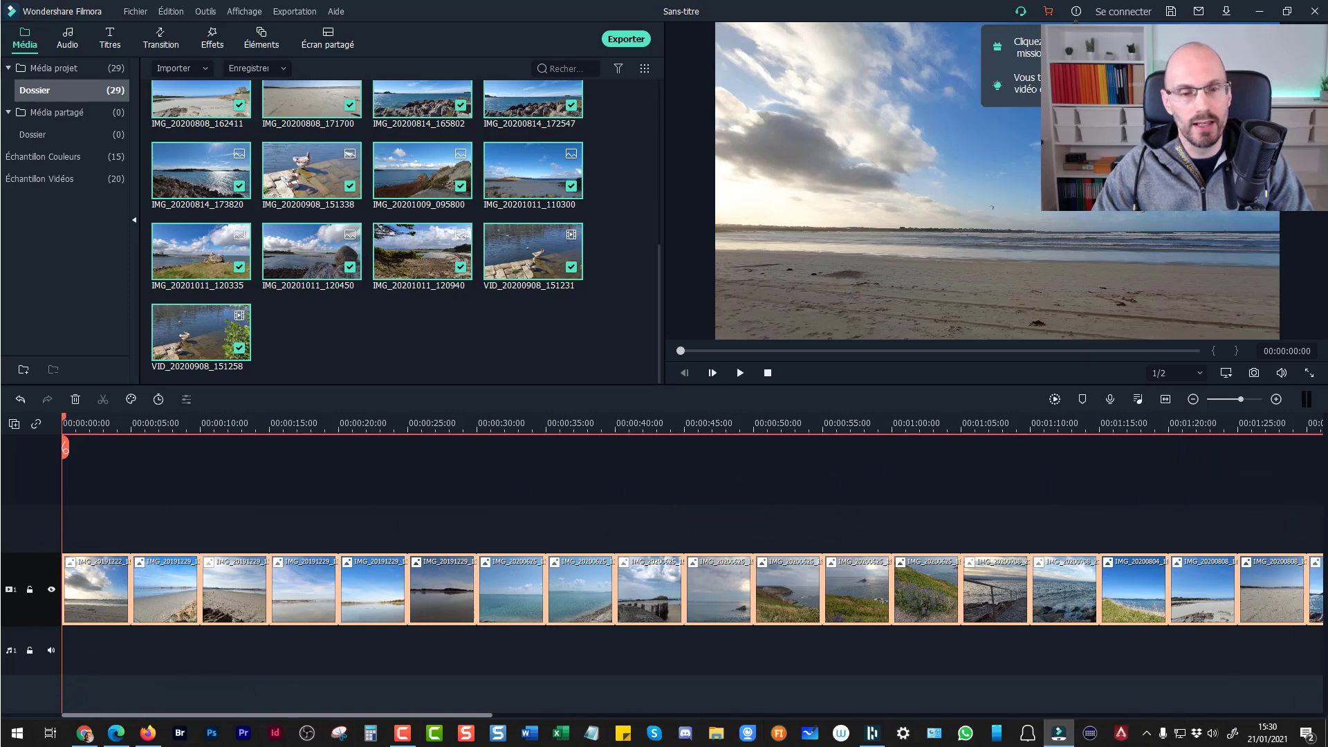
left_click(138, 642)
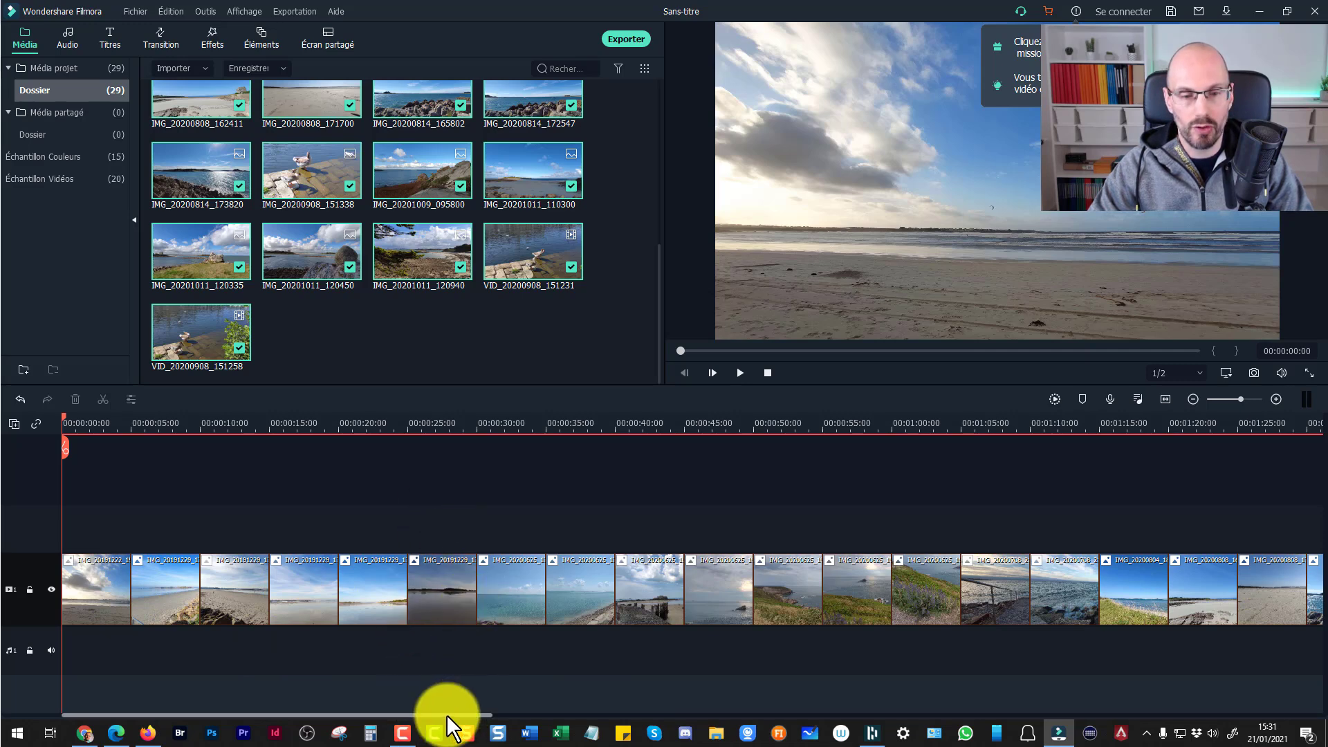
left_click_drag(447, 712, 305, 728)
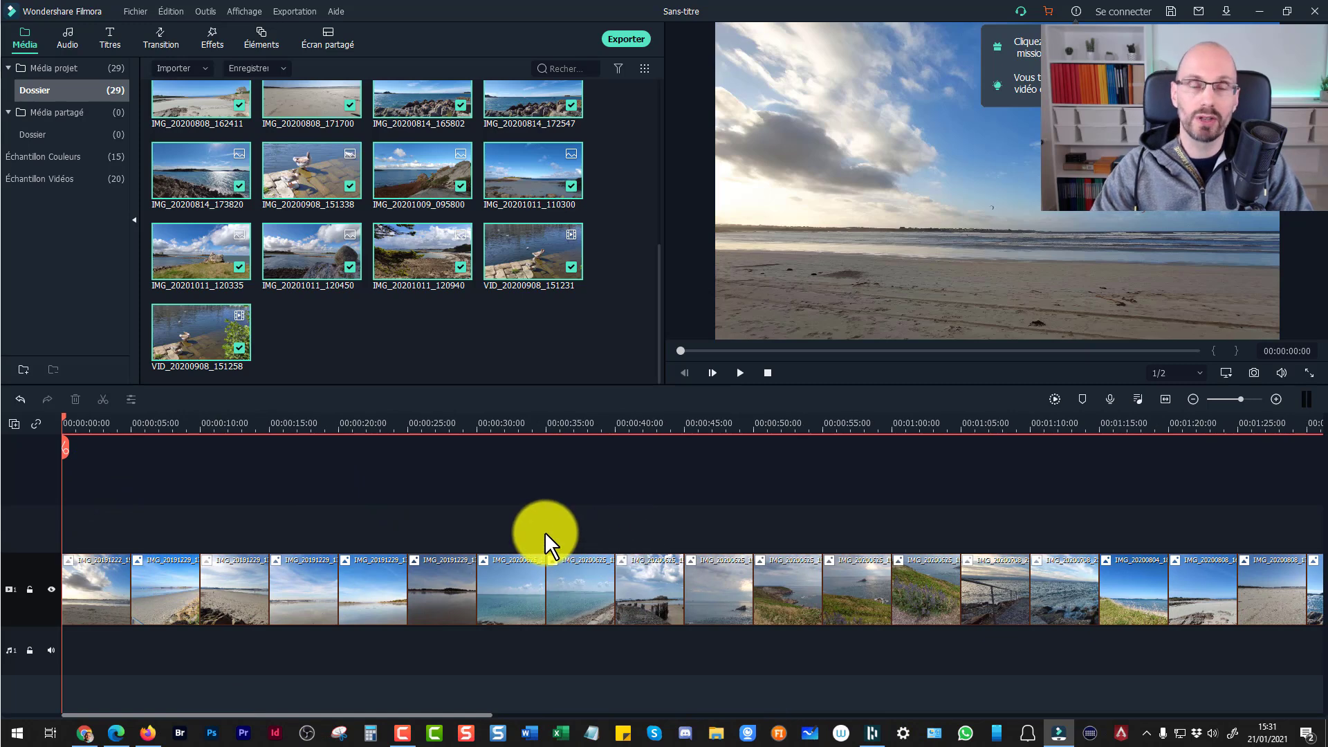
left_click(373, 335)
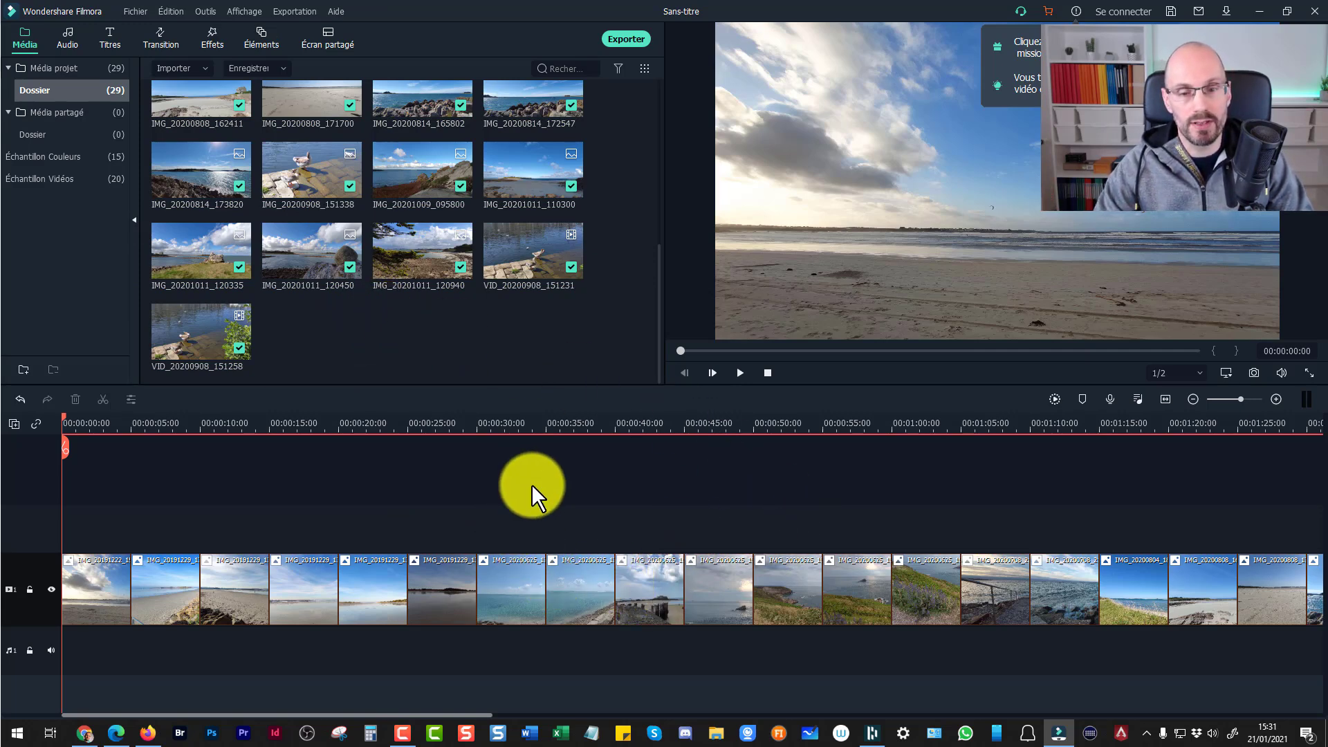
Delete the ninth photo, IMG_20200625_155233, from the timeline
left_click(583, 479)
right_click(638, 575)
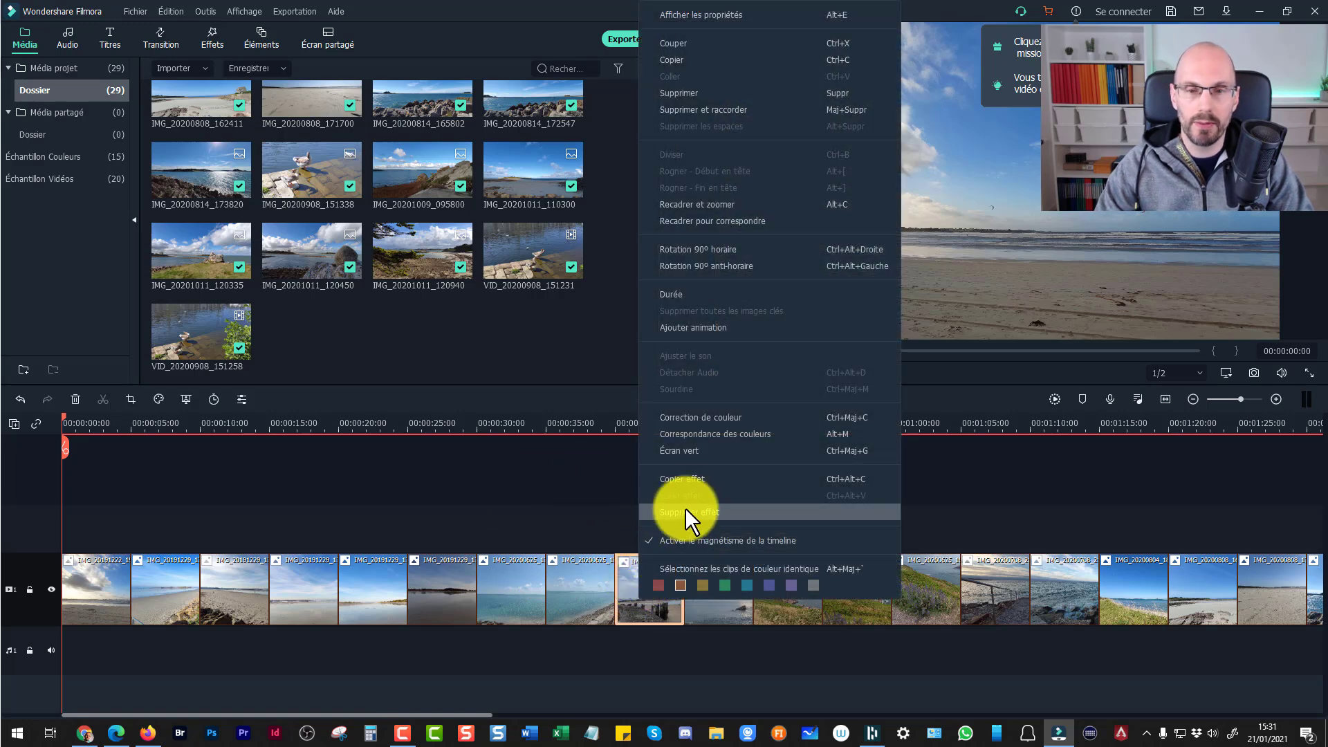
left_click(674, 92)
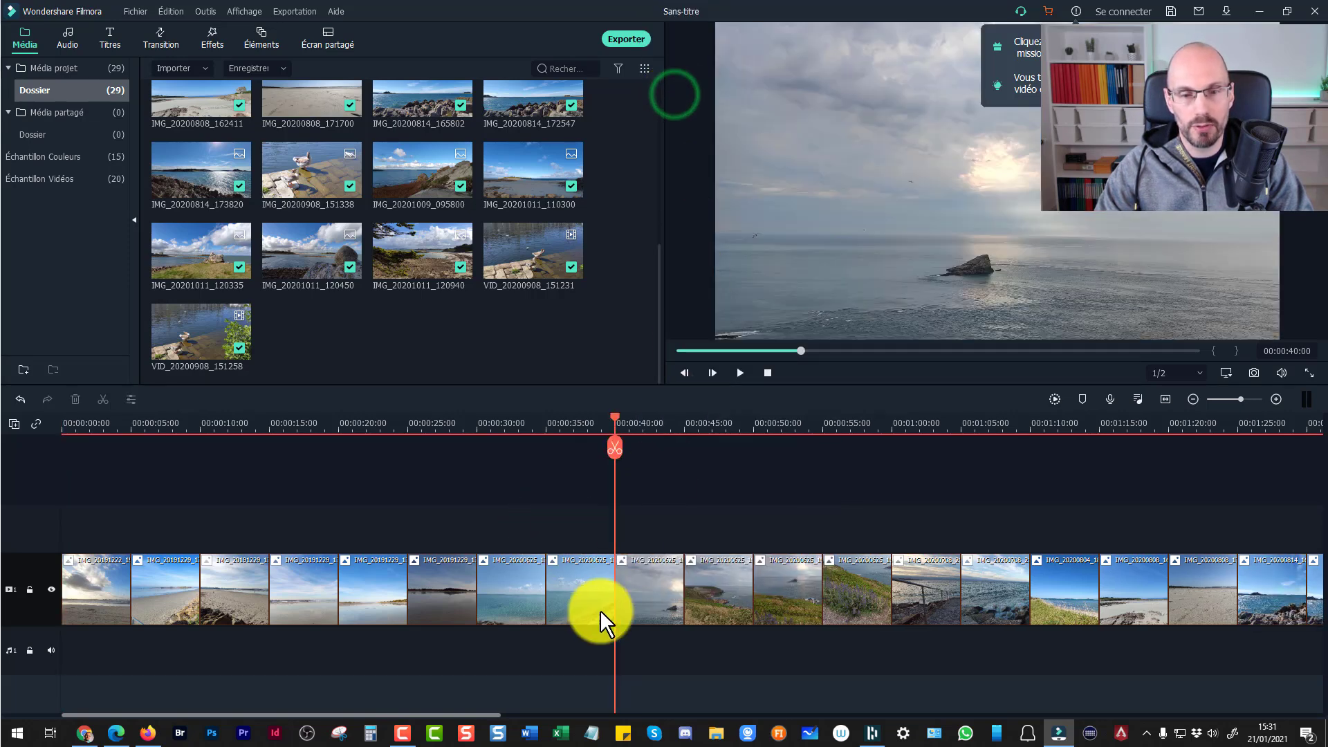
Check the project media for the photo IMG_20200625_155233 and its timeline usage mark
left_click(584, 580)
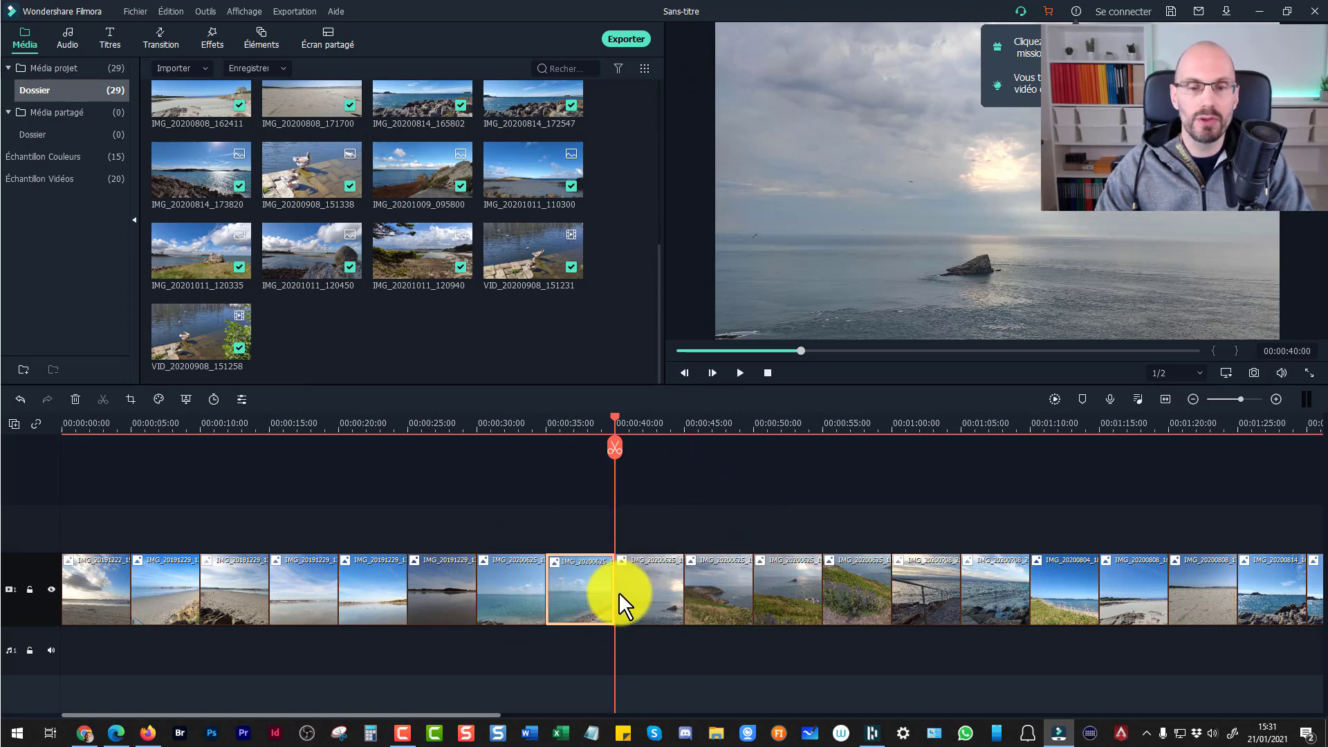
left_click(476, 317)
left_click(375, 312)
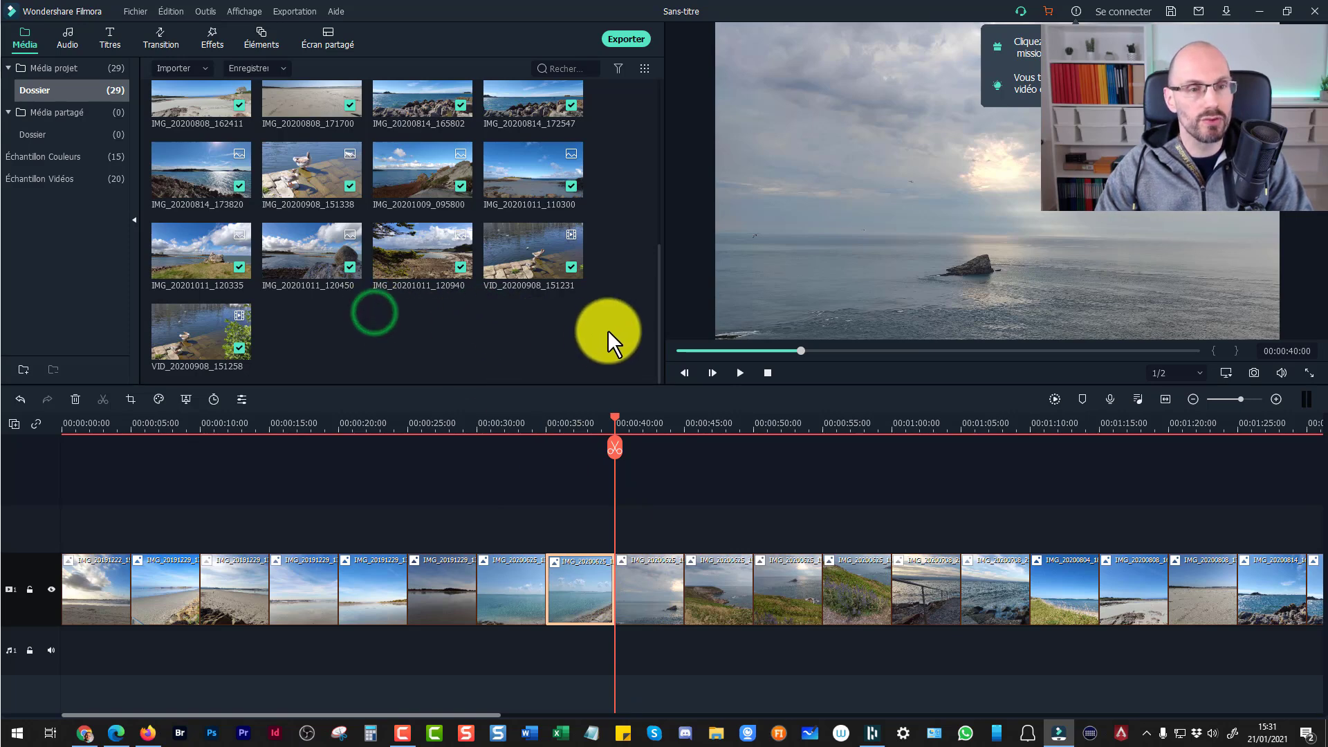
left_click_drag(659, 319, 641, 165)
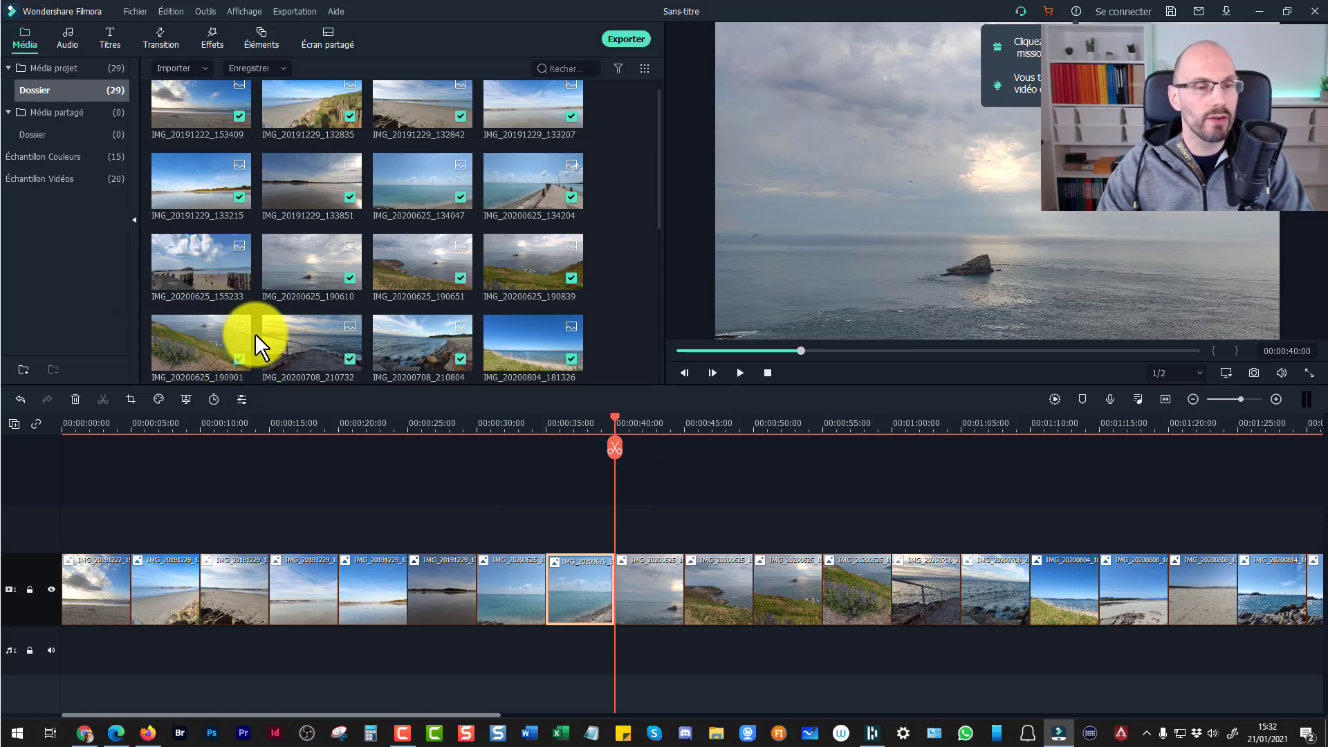
Insert the photo IMG_20200625_155233 back into the timeline as the ninth photo, at 00:00:40:00
left_click(202, 255)
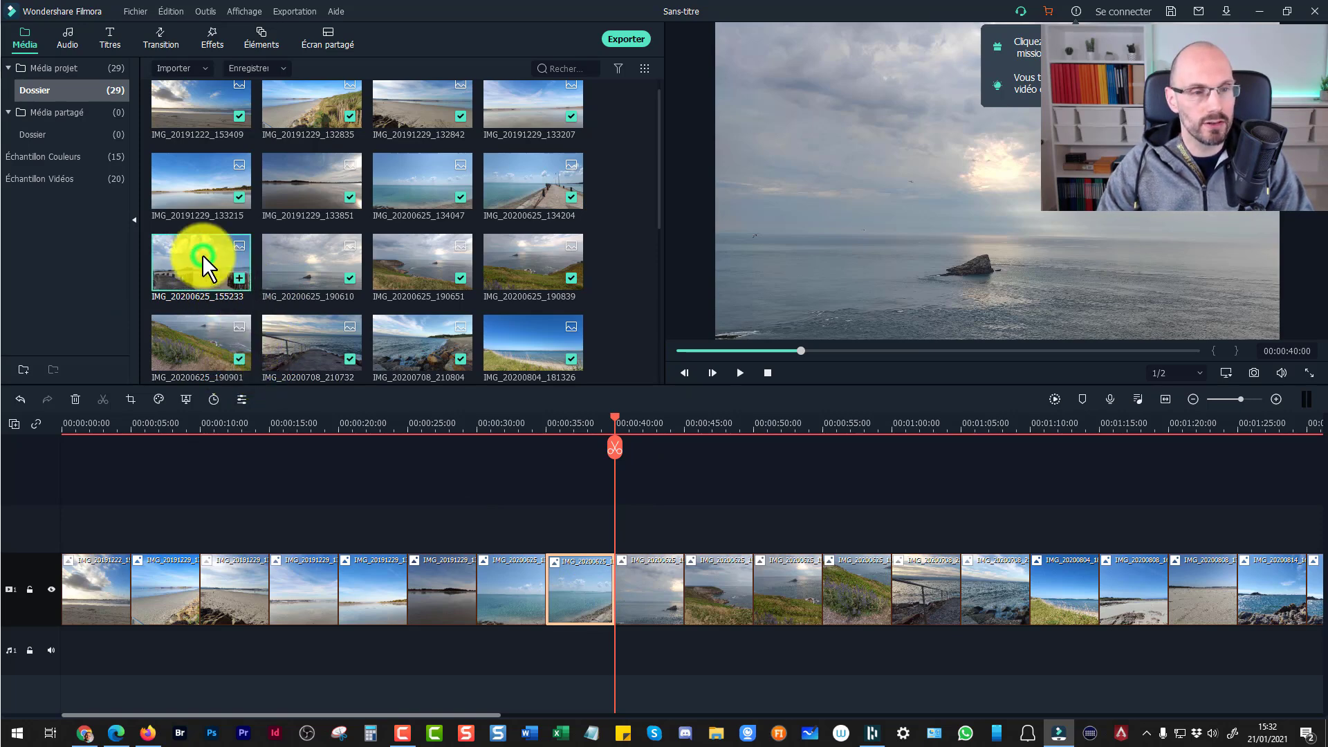
left_click(237, 278)
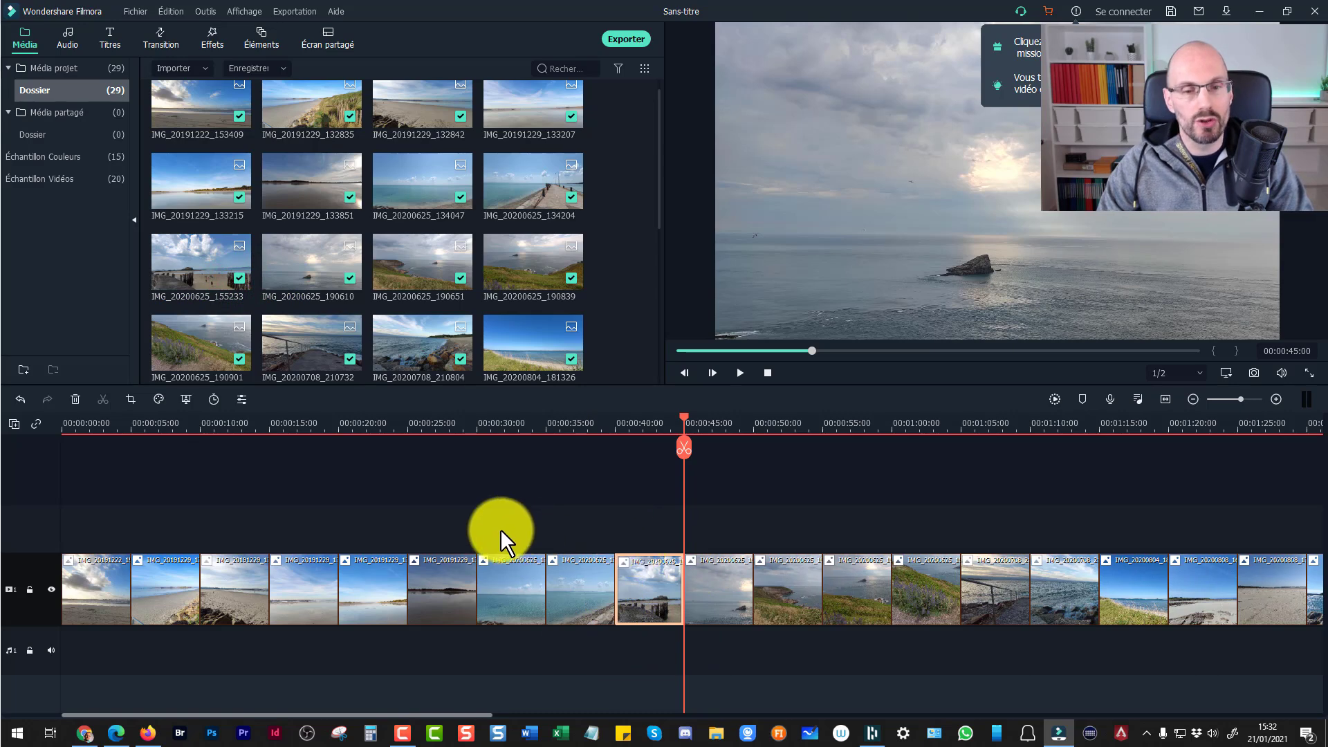
Delete the seventh to ninth photos, IMG_20200625_134047, IMG_20200625_134204 and IMG_20200625_155233, from the timeline
left_click_drag(503, 525, 657, 600)
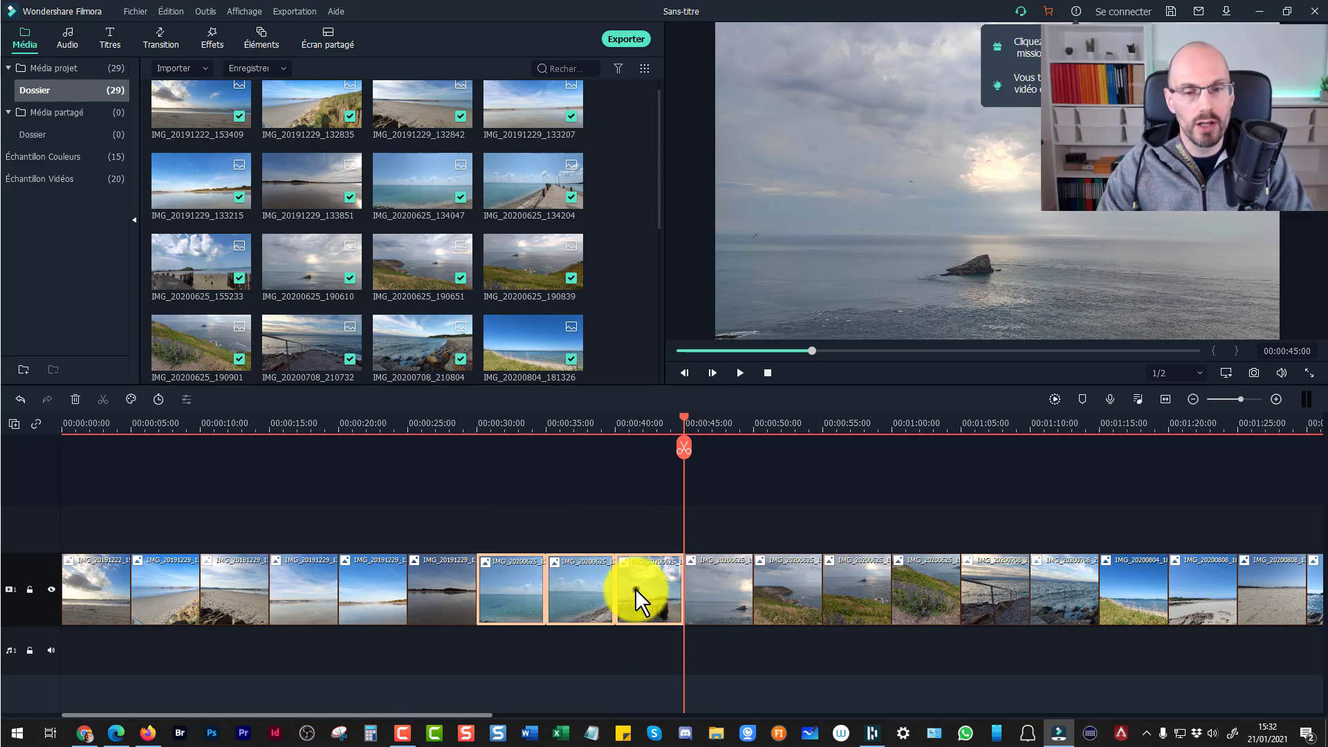
right_click(635, 588)
left_click(699, 209)
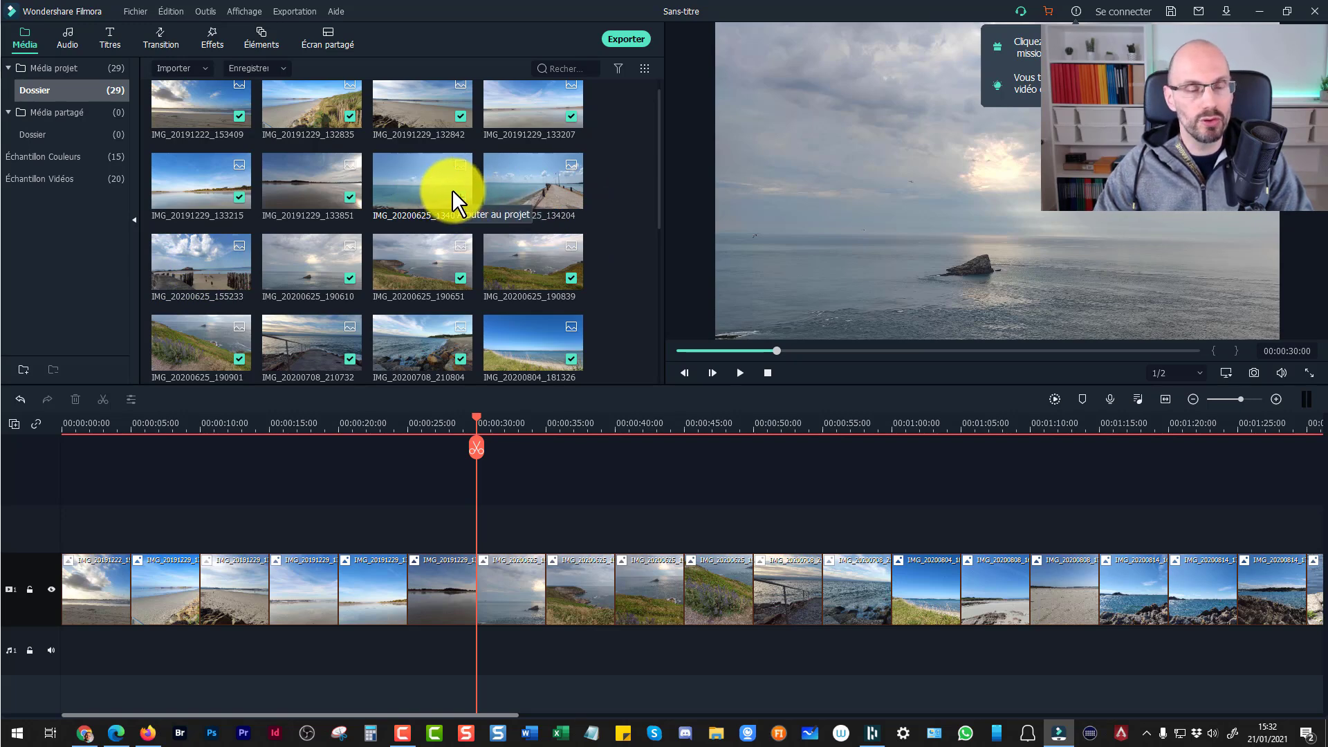
Insert the photos IMG_20200625_134047, IMG_20200625_134204 and IMG_20200625_155233 together at 00:00:30:00 on the first video track and clear the timeline selection
left_click(408, 181)
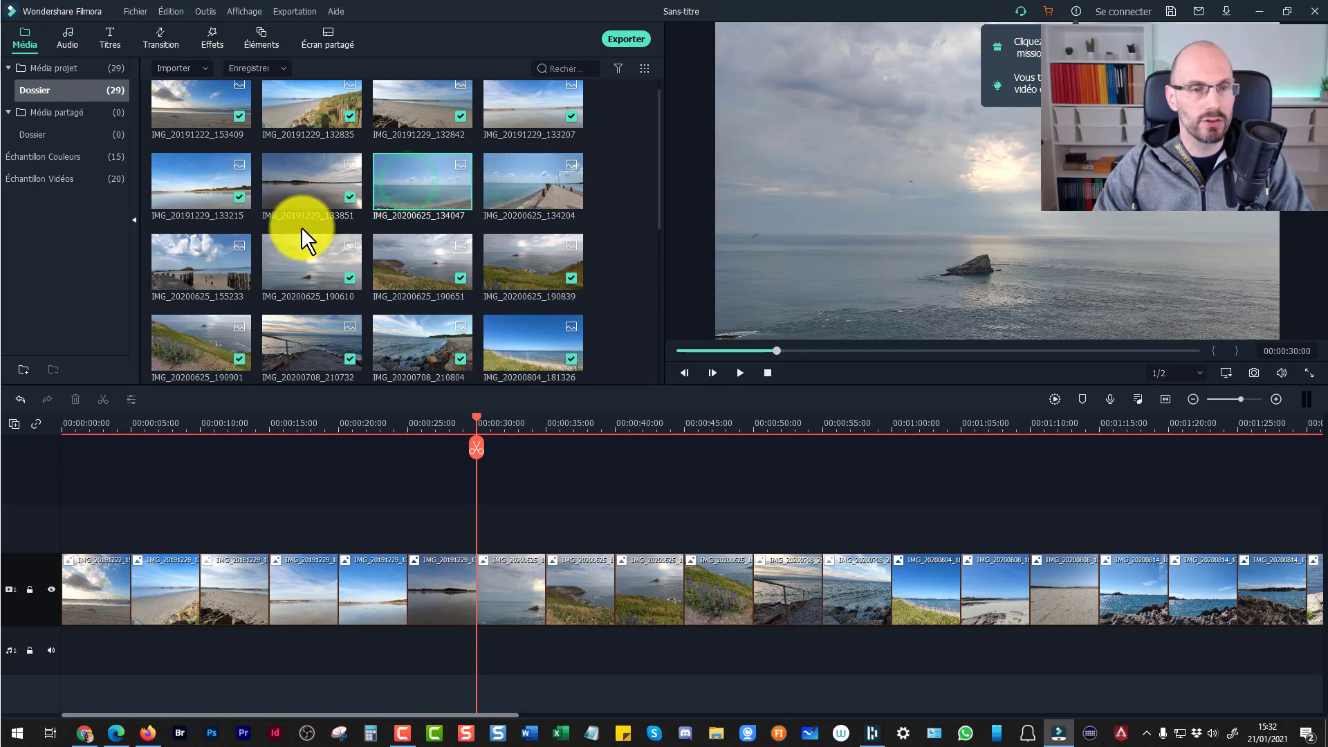
left_click(534, 184, "ctrl")
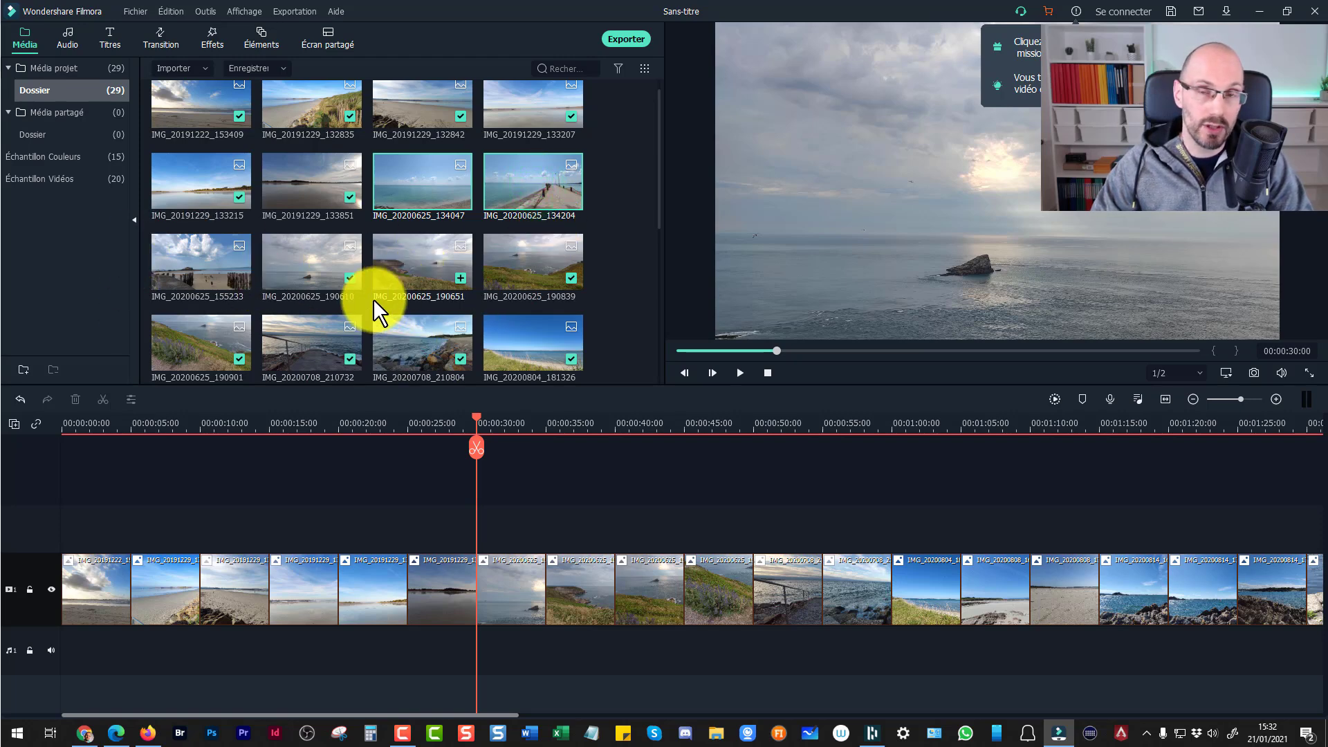
left_click(195, 255, "ctrl")
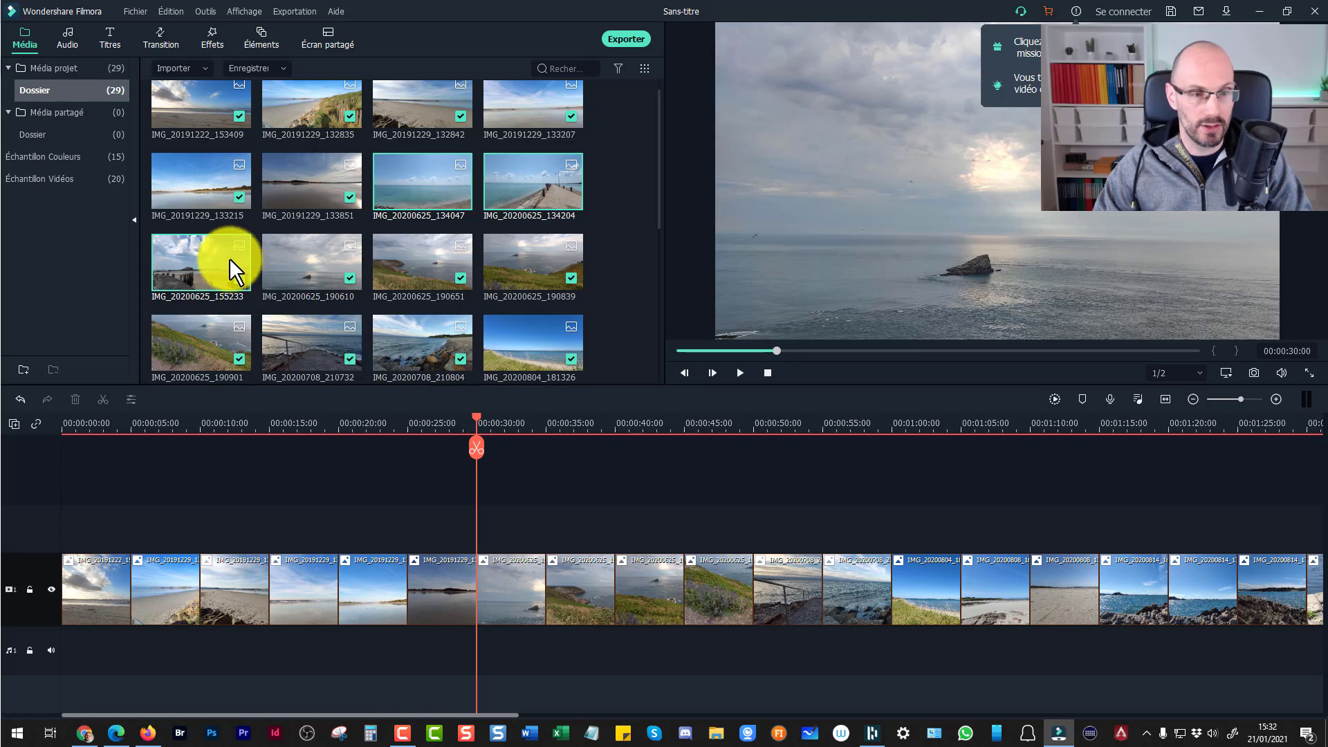
left_click_drag(189, 251, 483, 598)
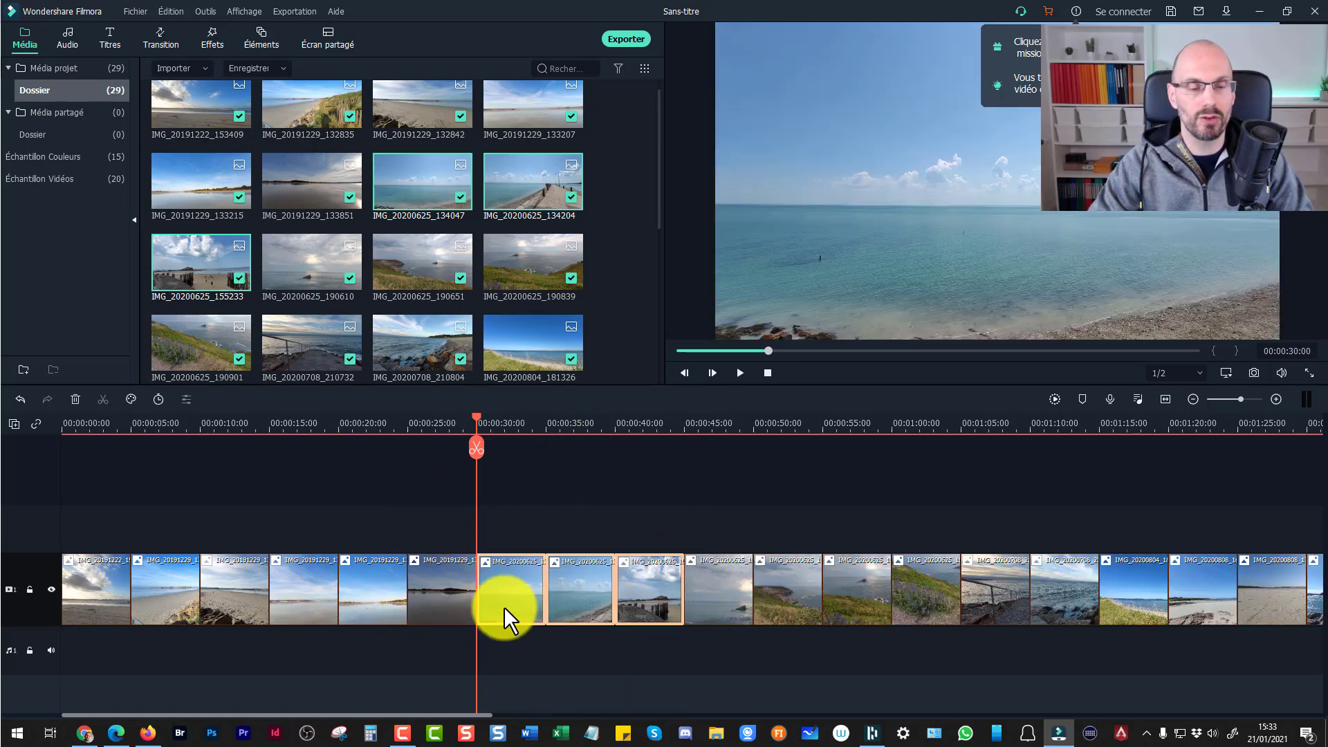
left_click(534, 538)
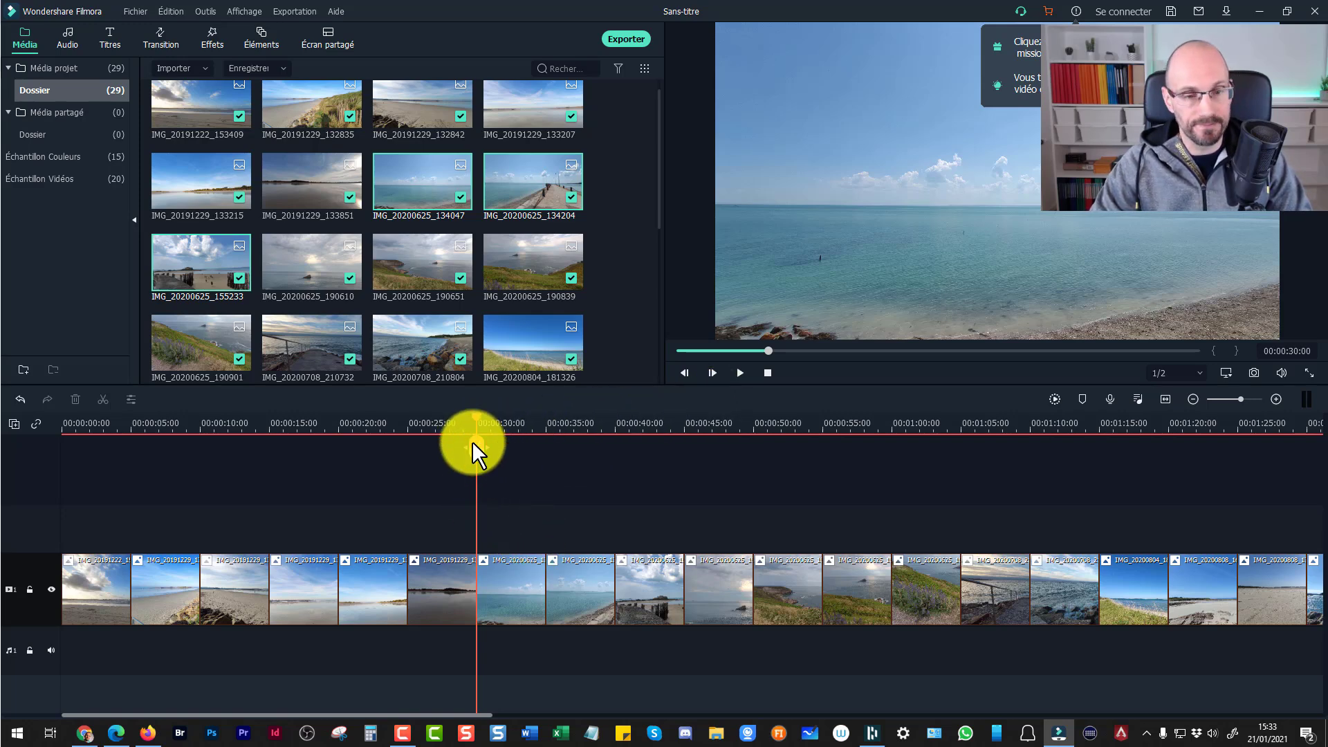
Play the video from the start of the timeline and pause it during the second photo
left_click(482, 419)
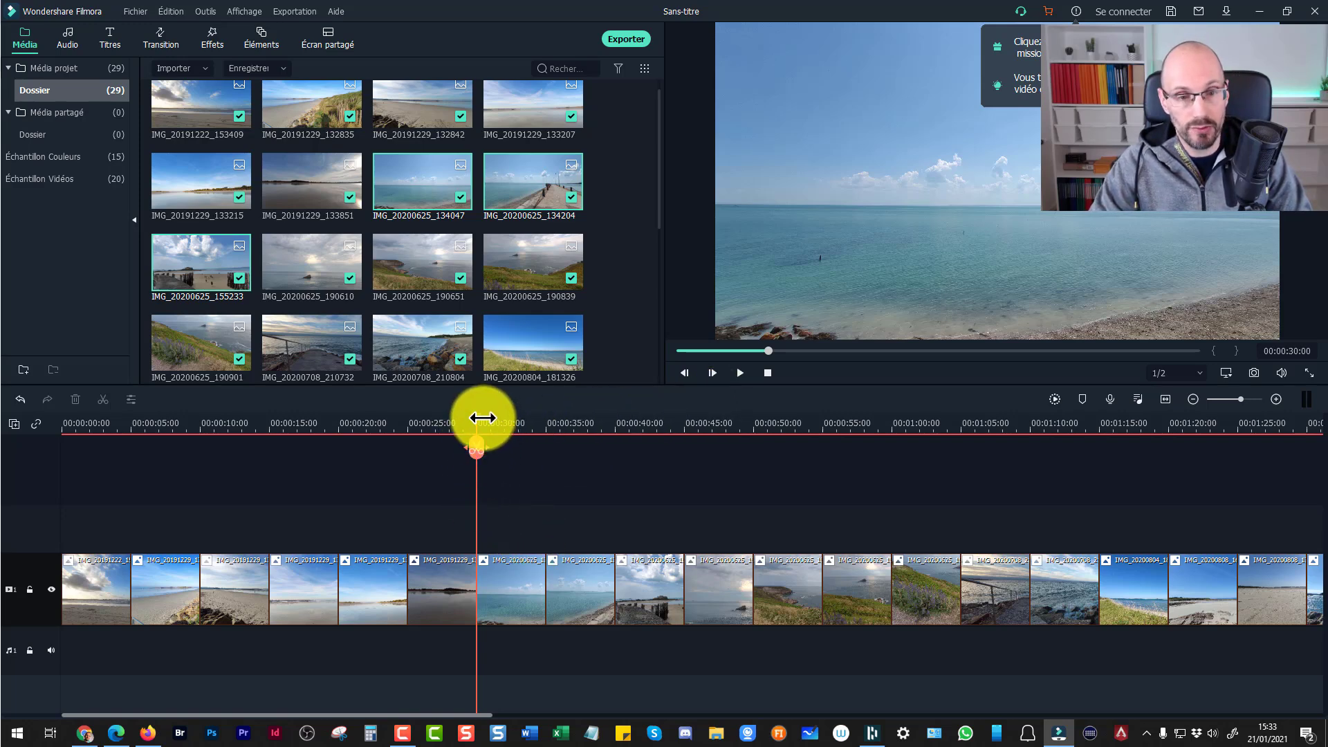
left_click_drag(368, 431, 445, 450)
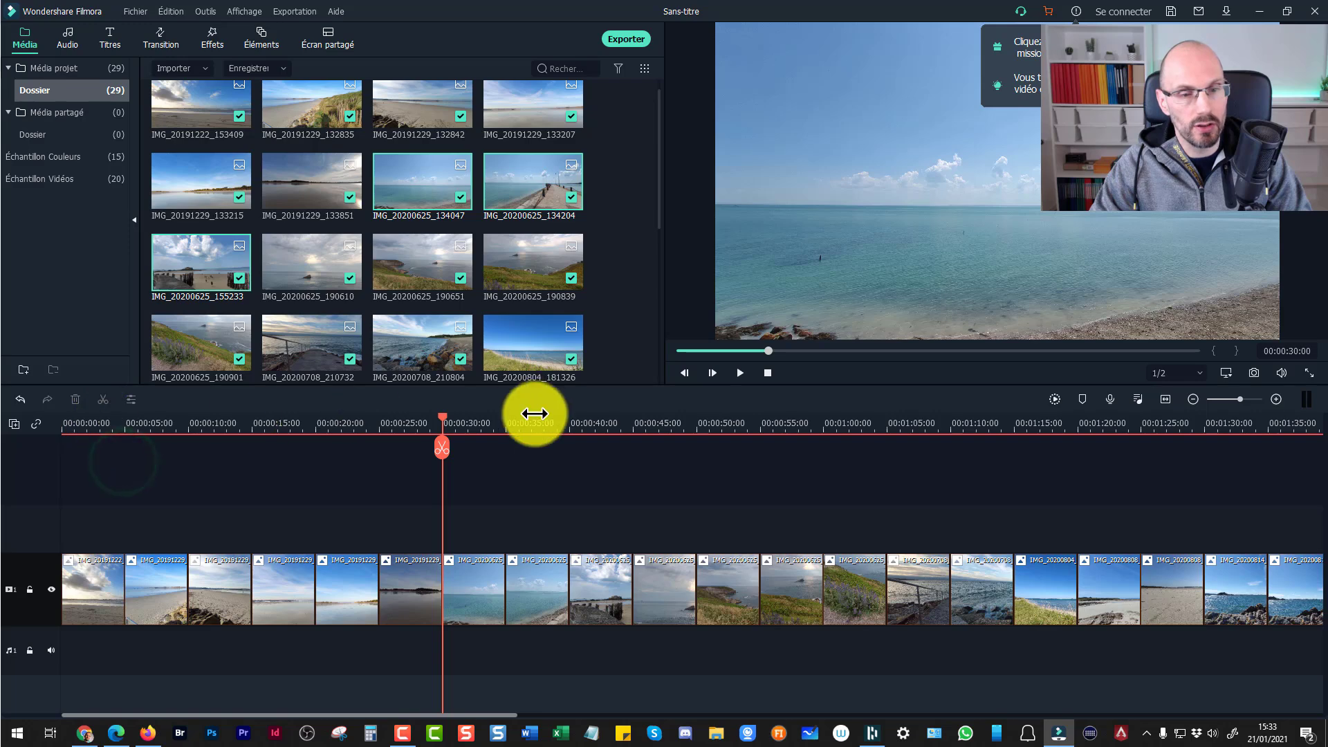
left_click_drag(442, 417, 62, 426)
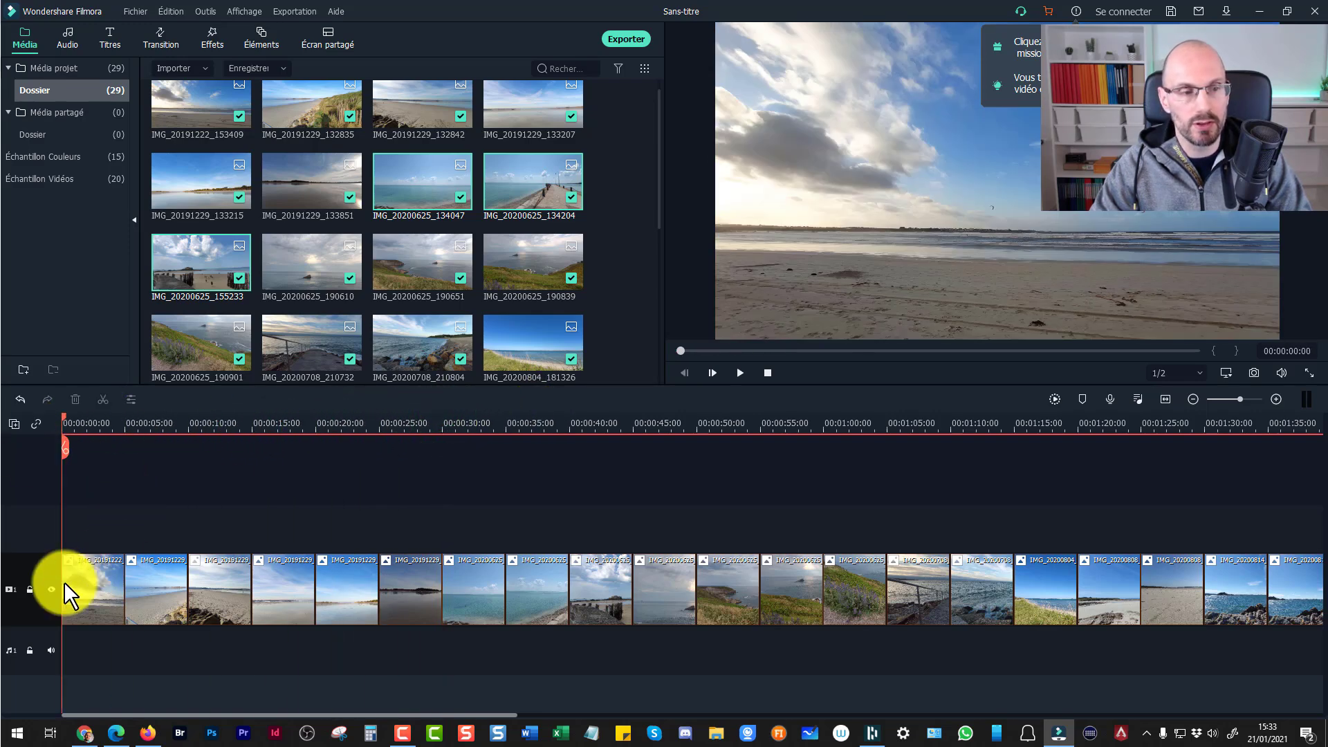
left_click(738, 372)
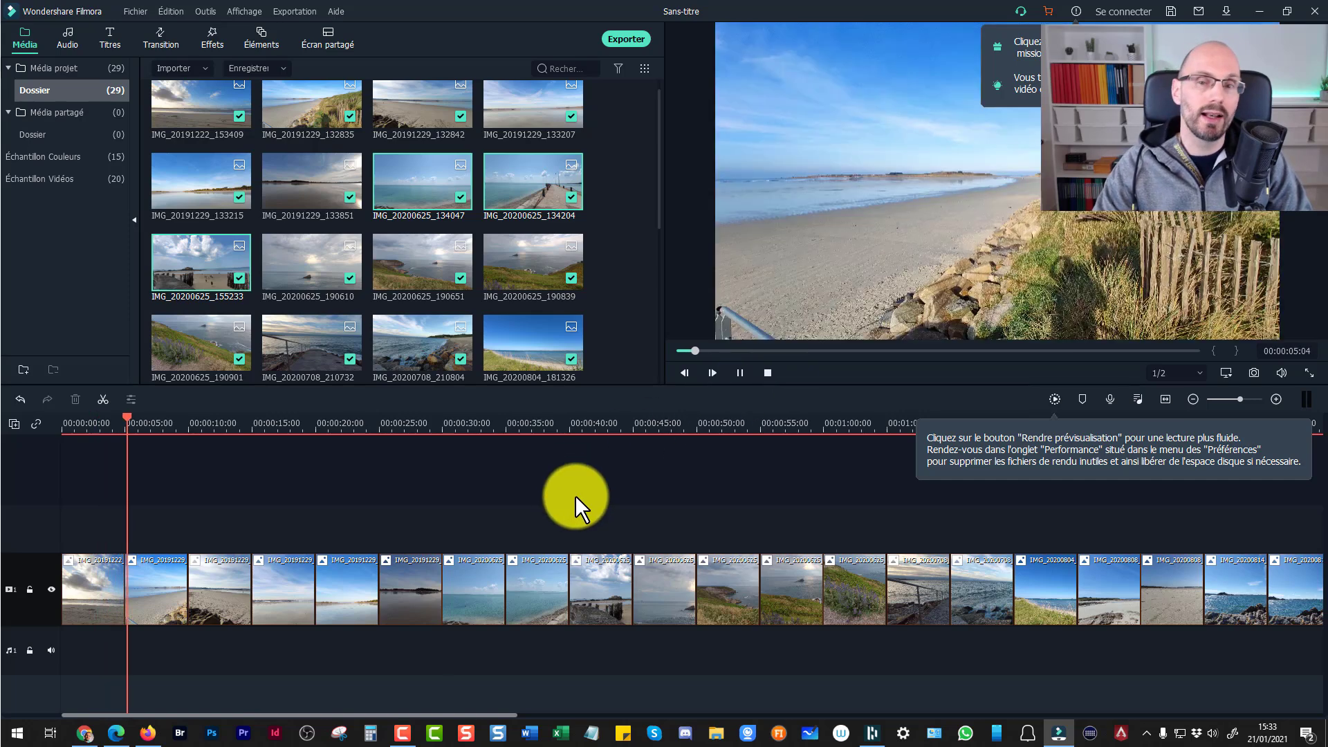
left_click(740, 373)
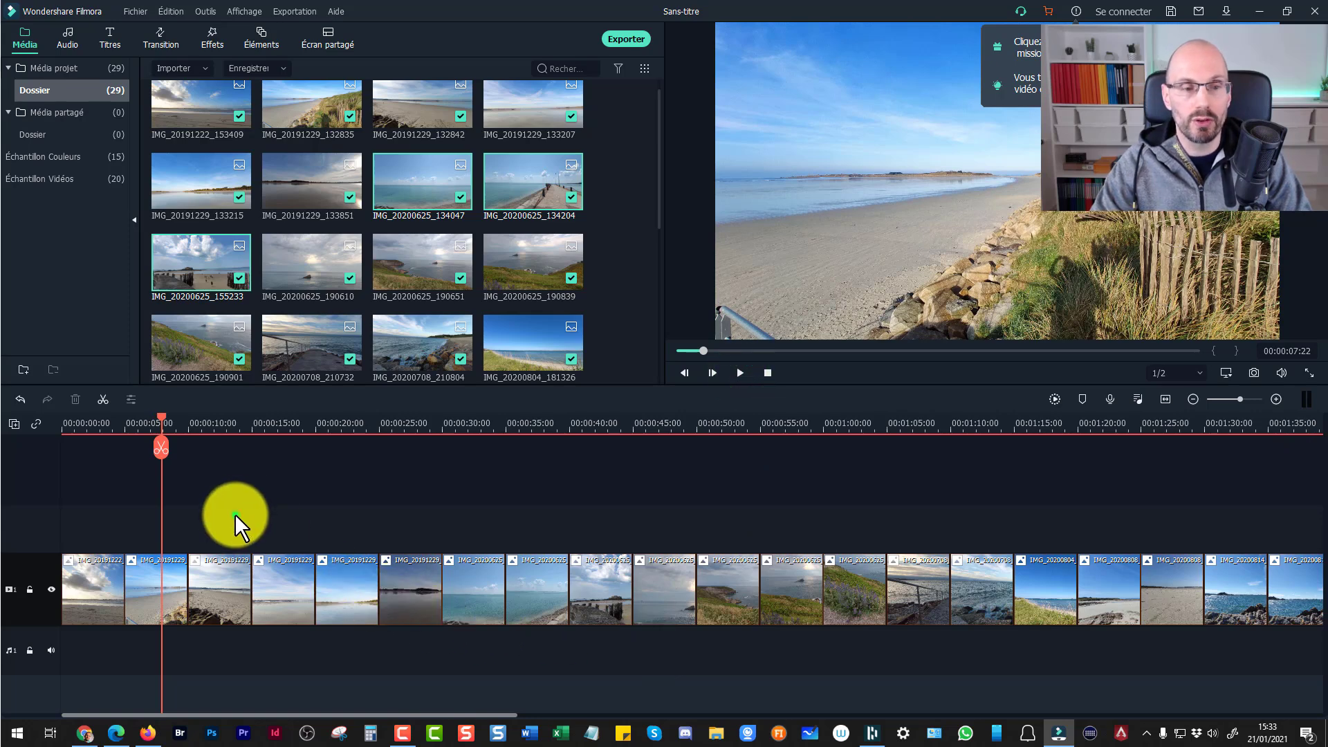
Set the duration of the second photo, IMG_20191229_132835, to 10 seconds and clear the selection
left_click(146, 593)
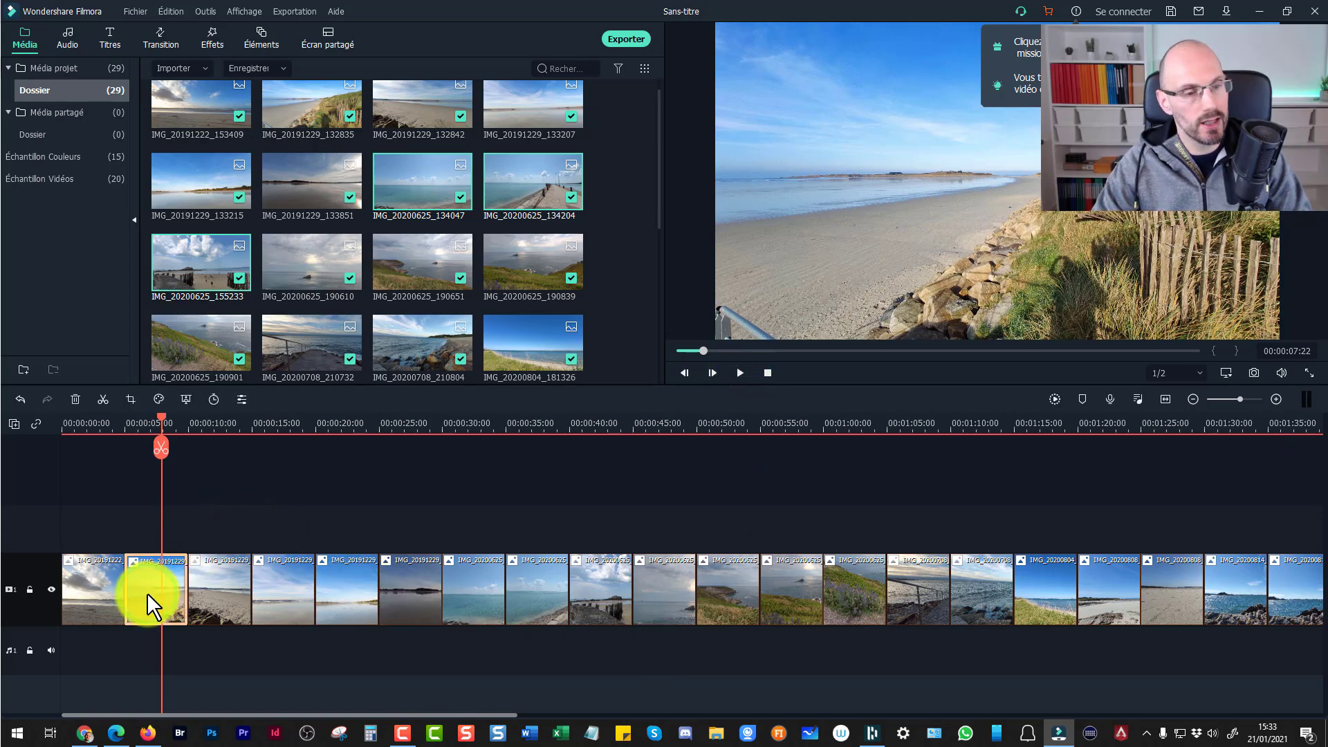
right_click(146, 592)
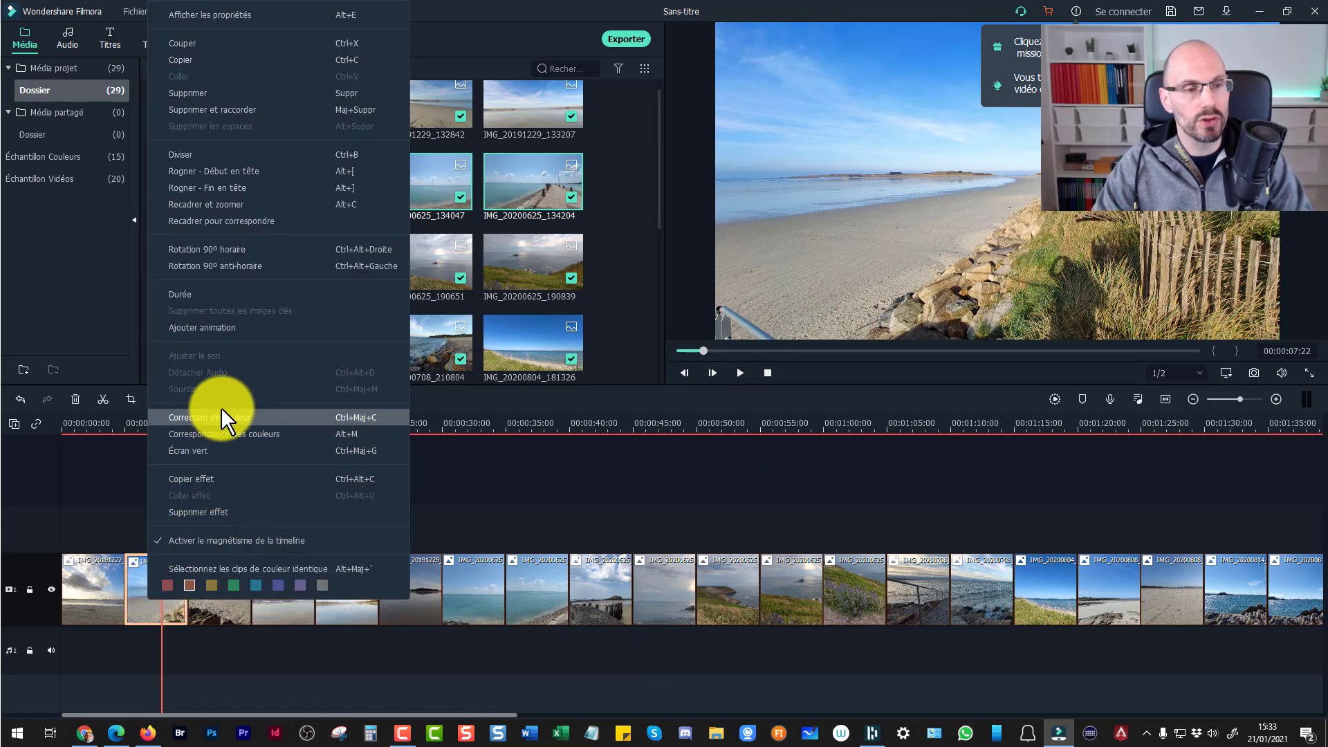
left_click(180, 290)
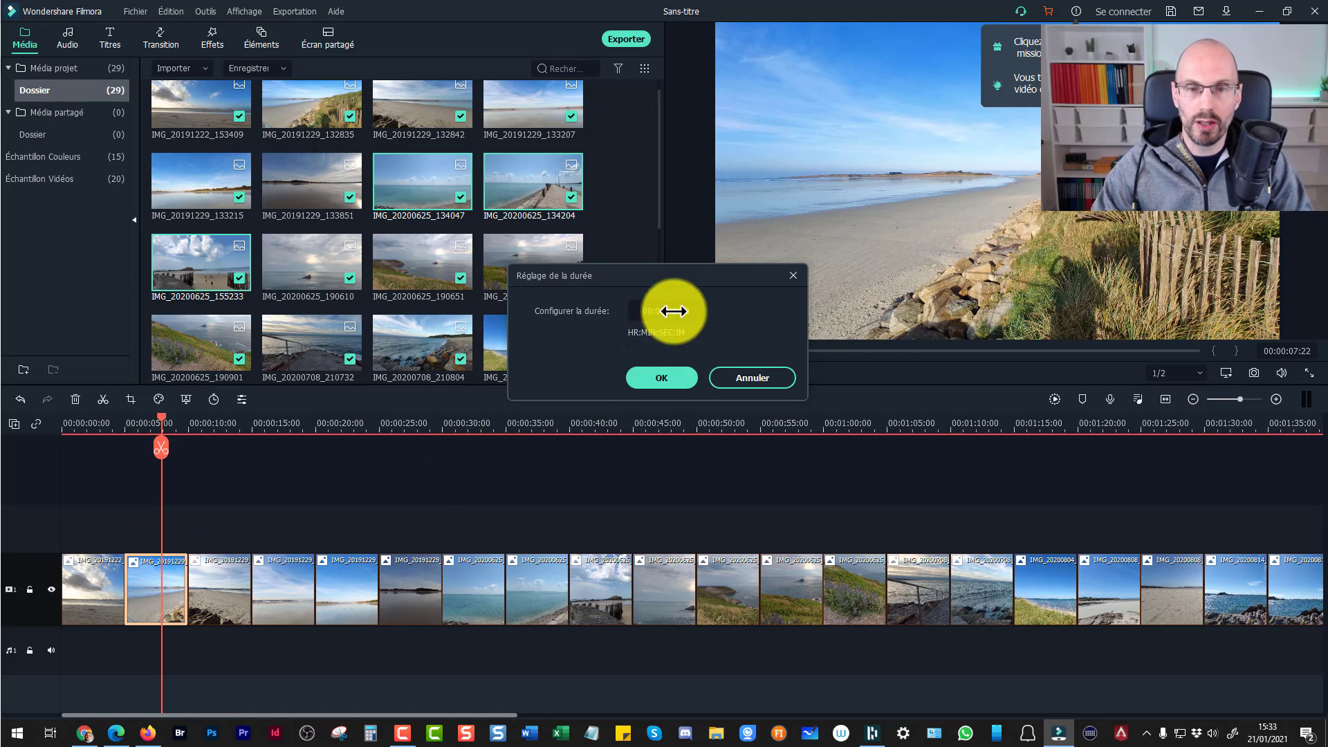
left_click(675, 313)
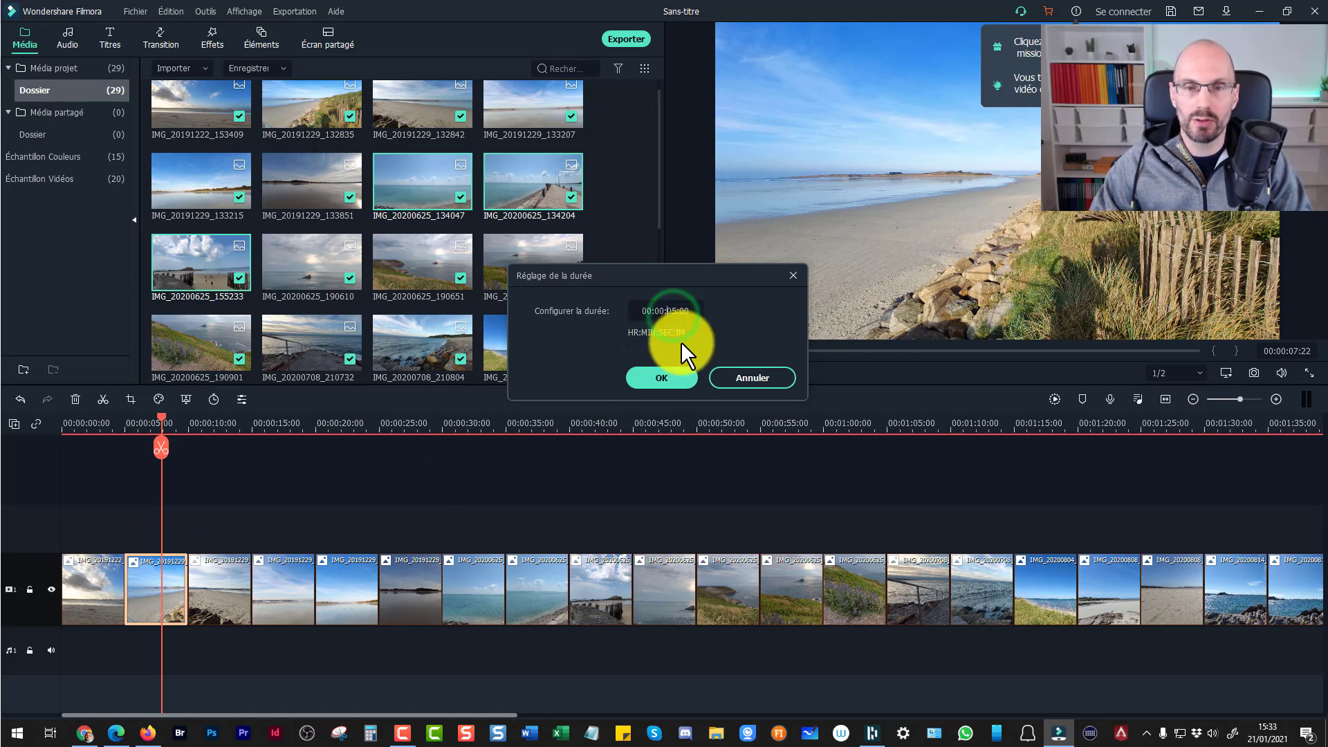
left_click(649, 379)
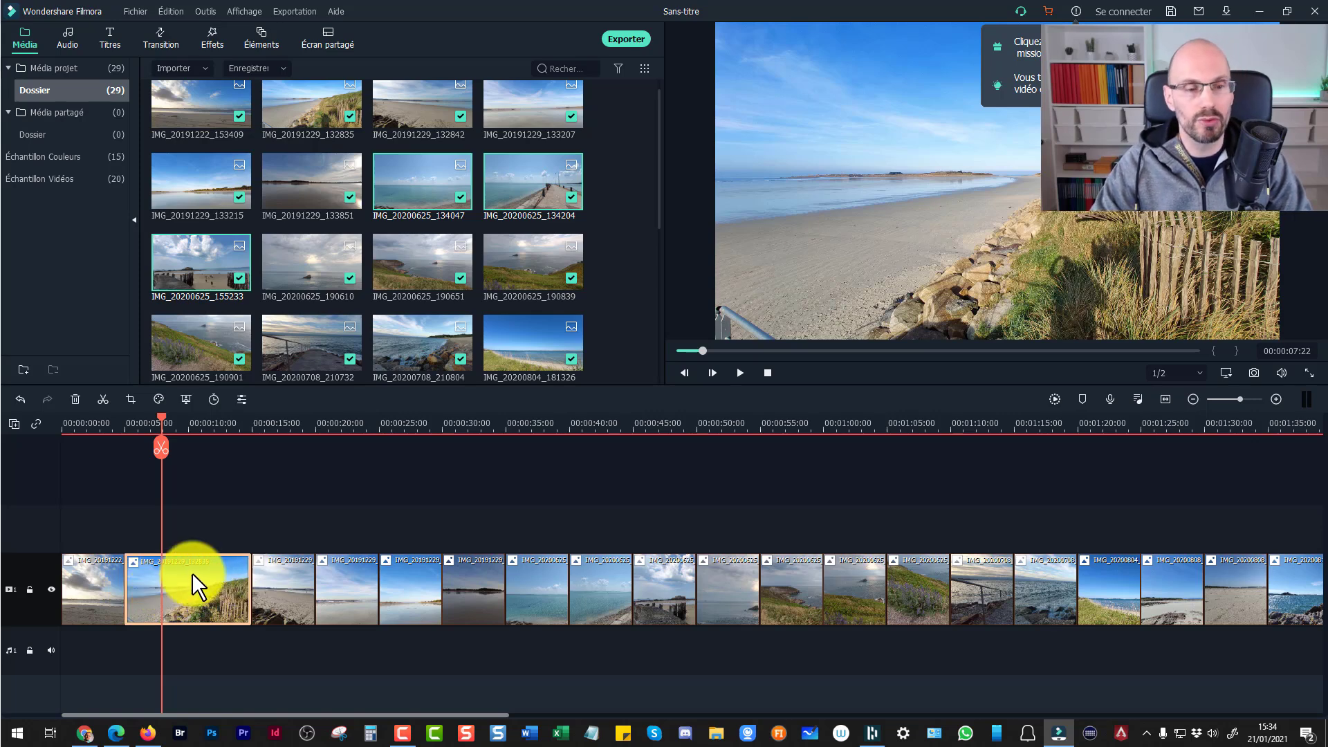
left_click(252, 526)
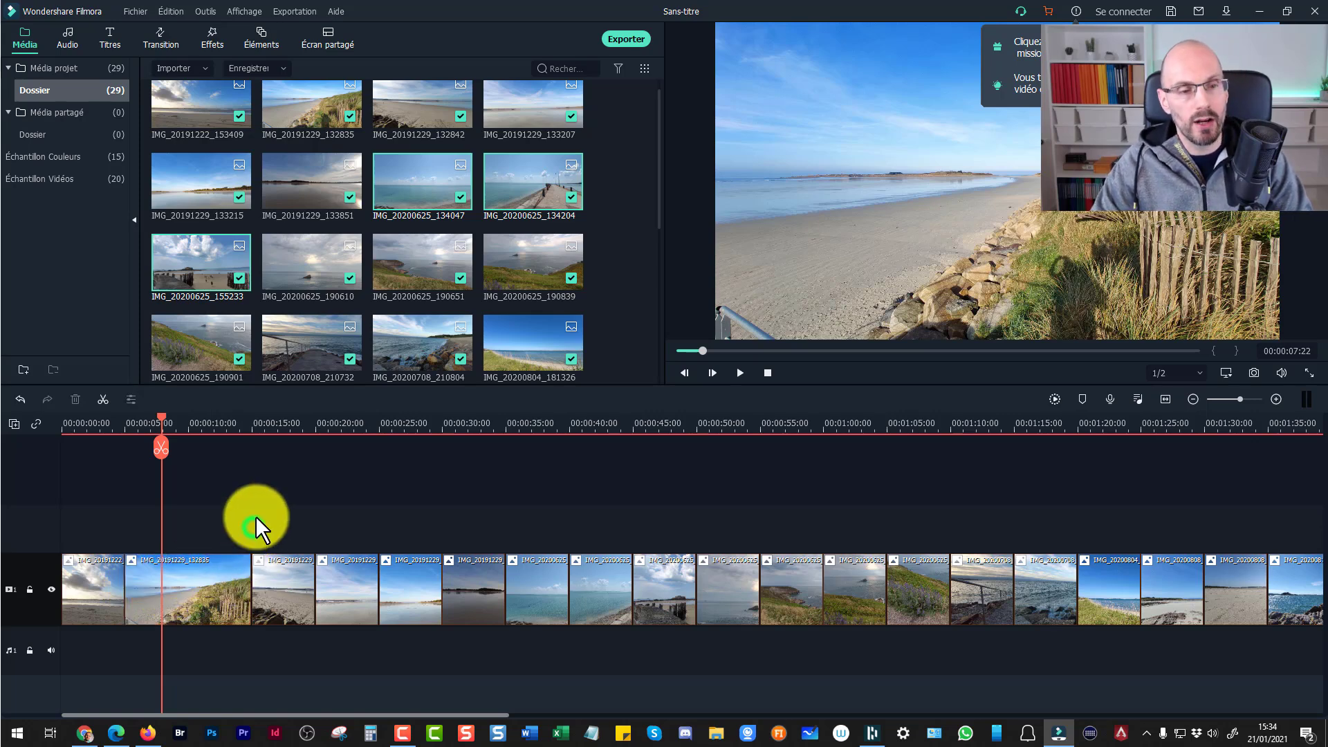
Shorten the second photo, IMG_20191229_132835, directly on the timeline to about 00:00:05:23
left_click(245, 583)
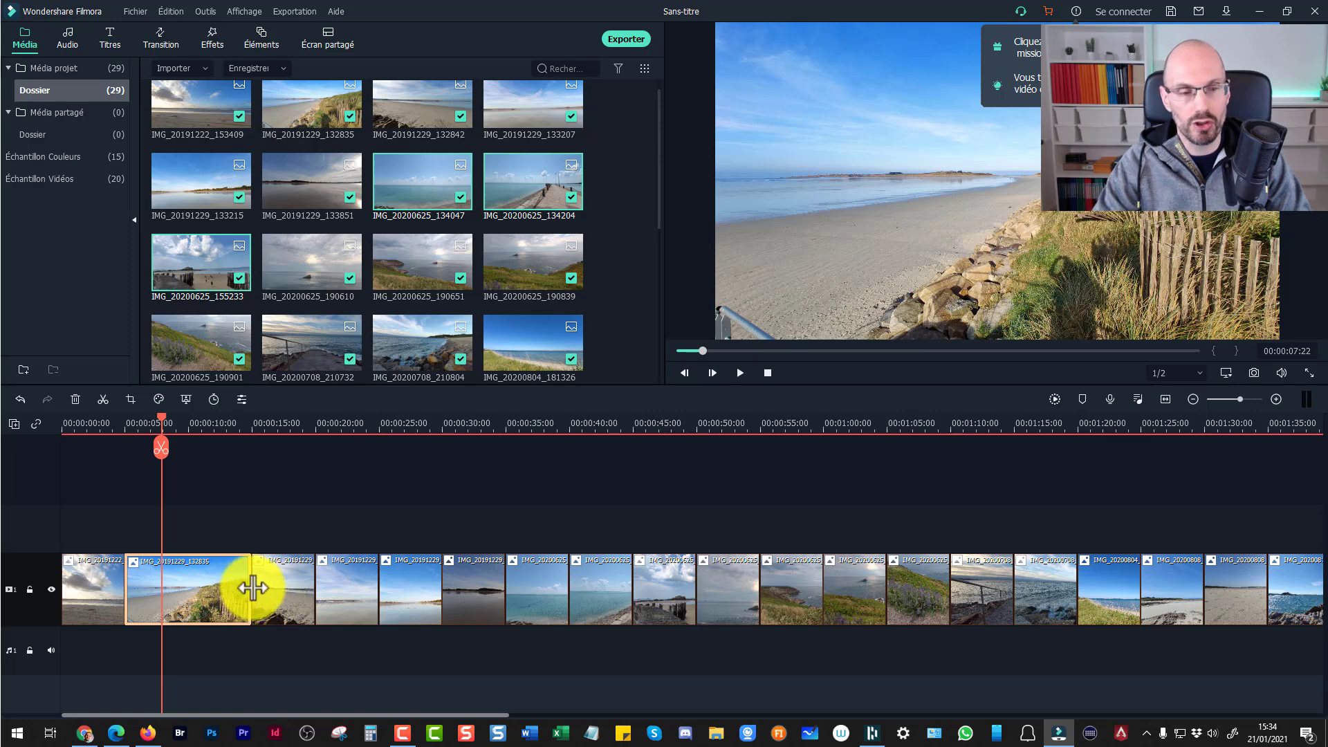
left_click_drag(252, 588, 201, 591)
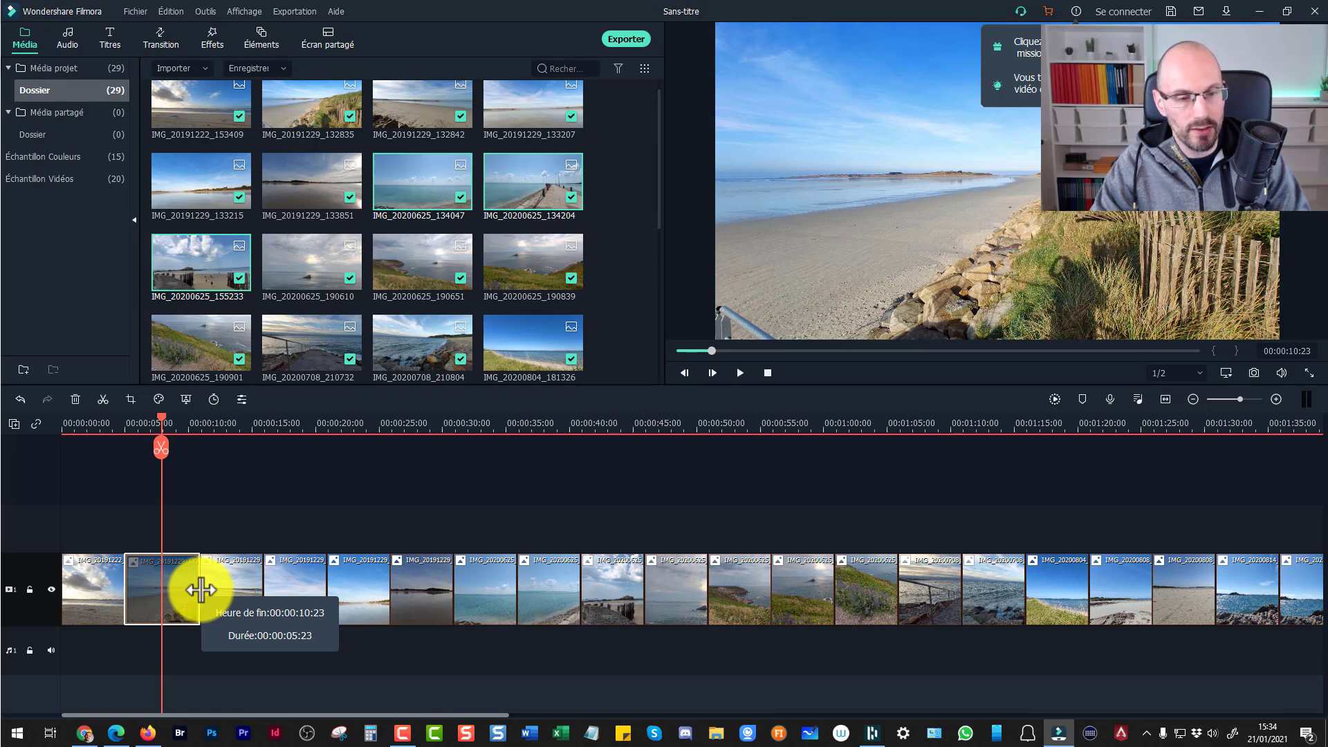
left_click_drag(201, 590, 206, 588)
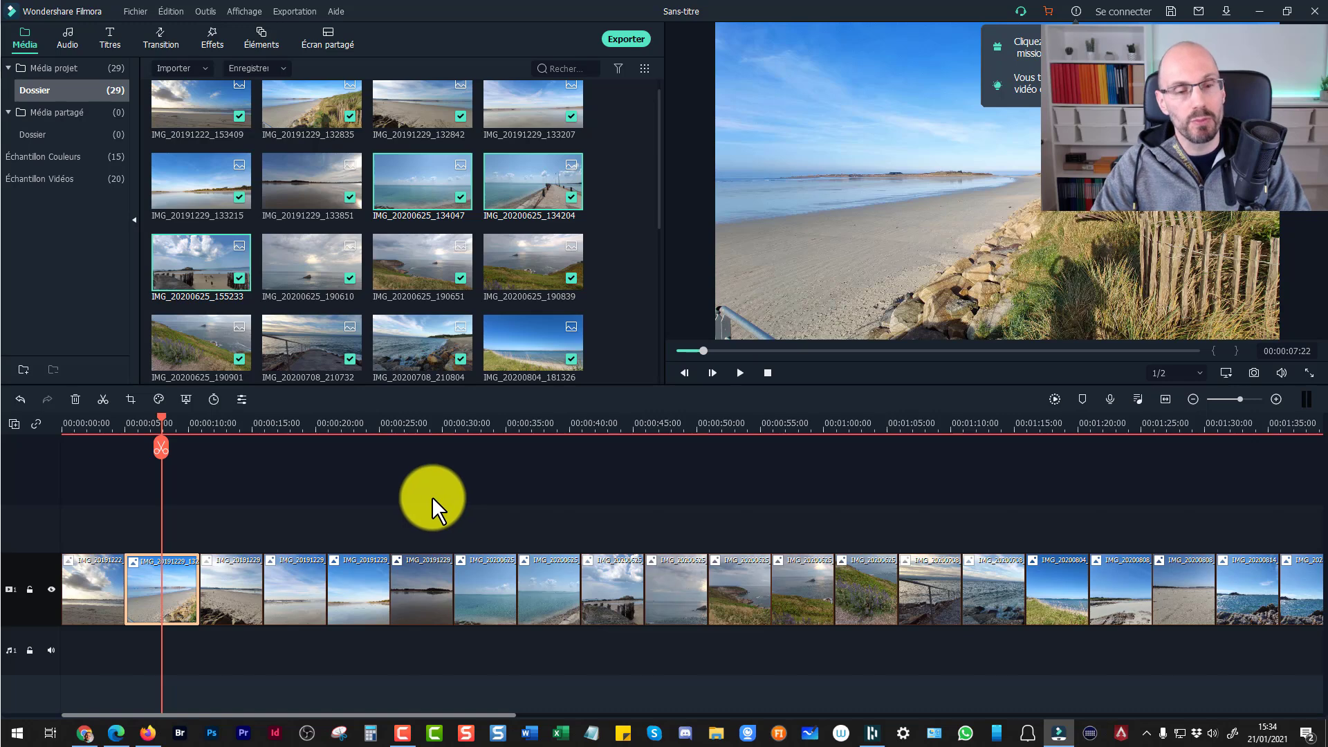
Set the duration of the first ten photos on the timeline to 15 seconds each and clear the selection
left_click_drag(81, 541, 675, 600)
right_click(675, 600)
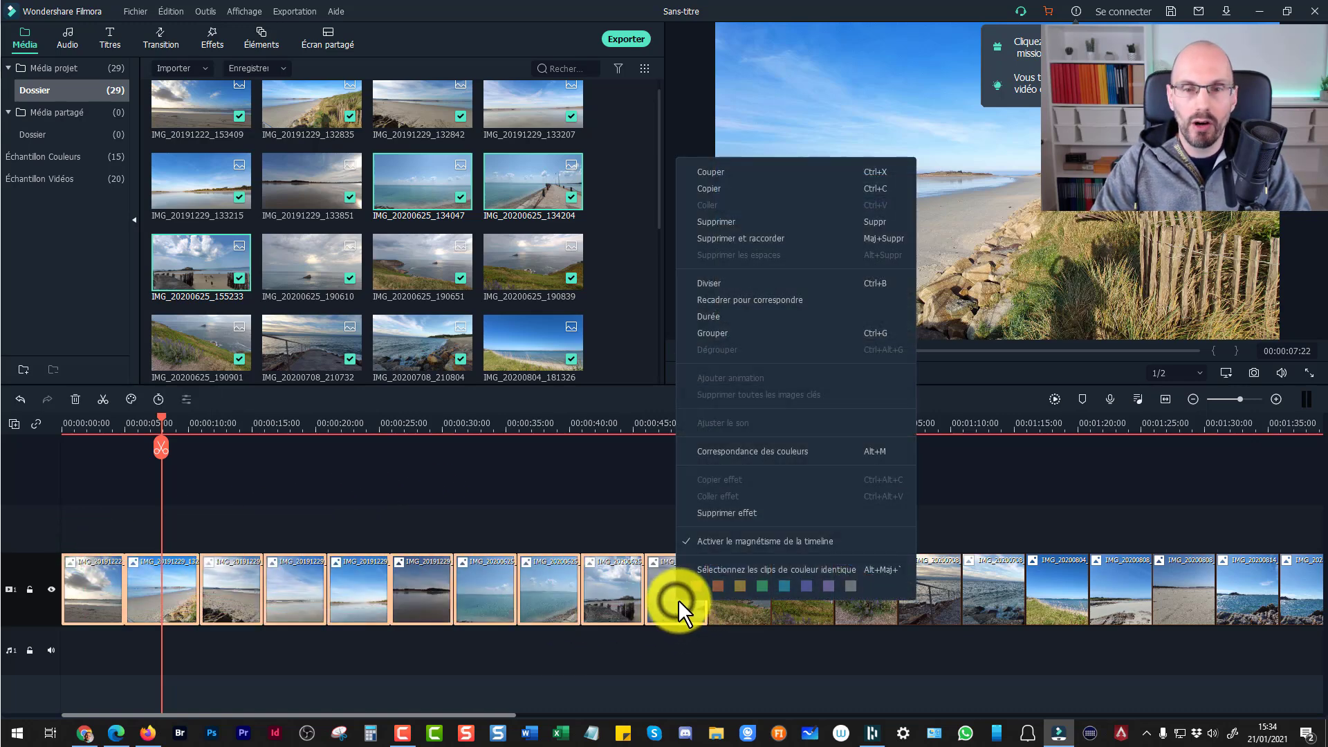
left_click(709, 316)
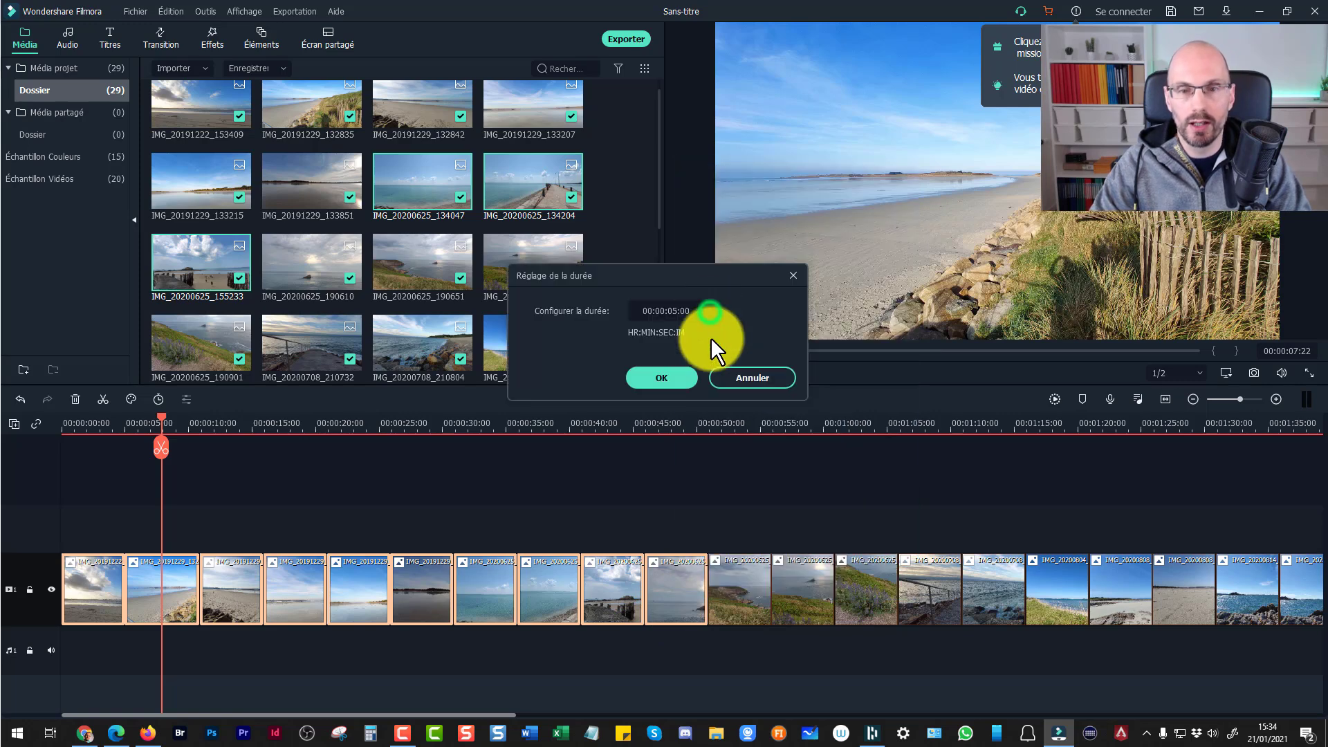
double_click(668, 311)
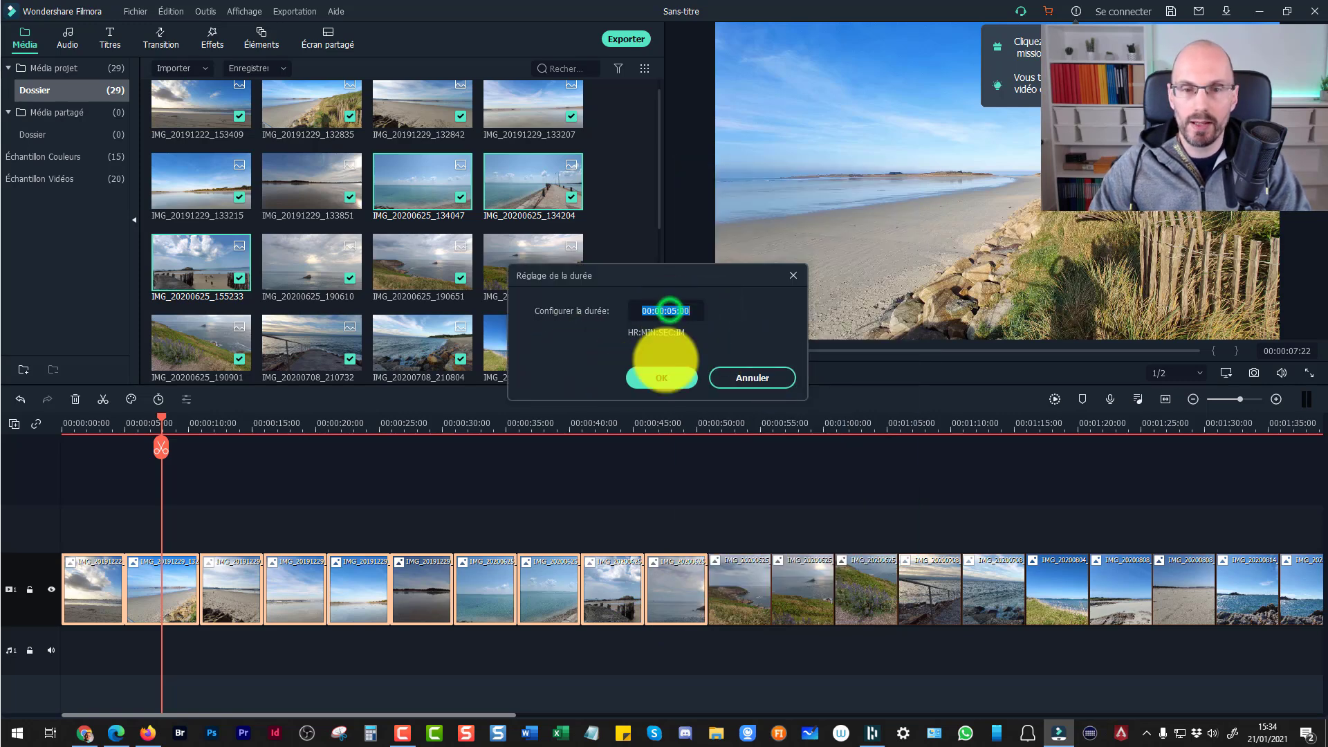
left_click(675, 374)
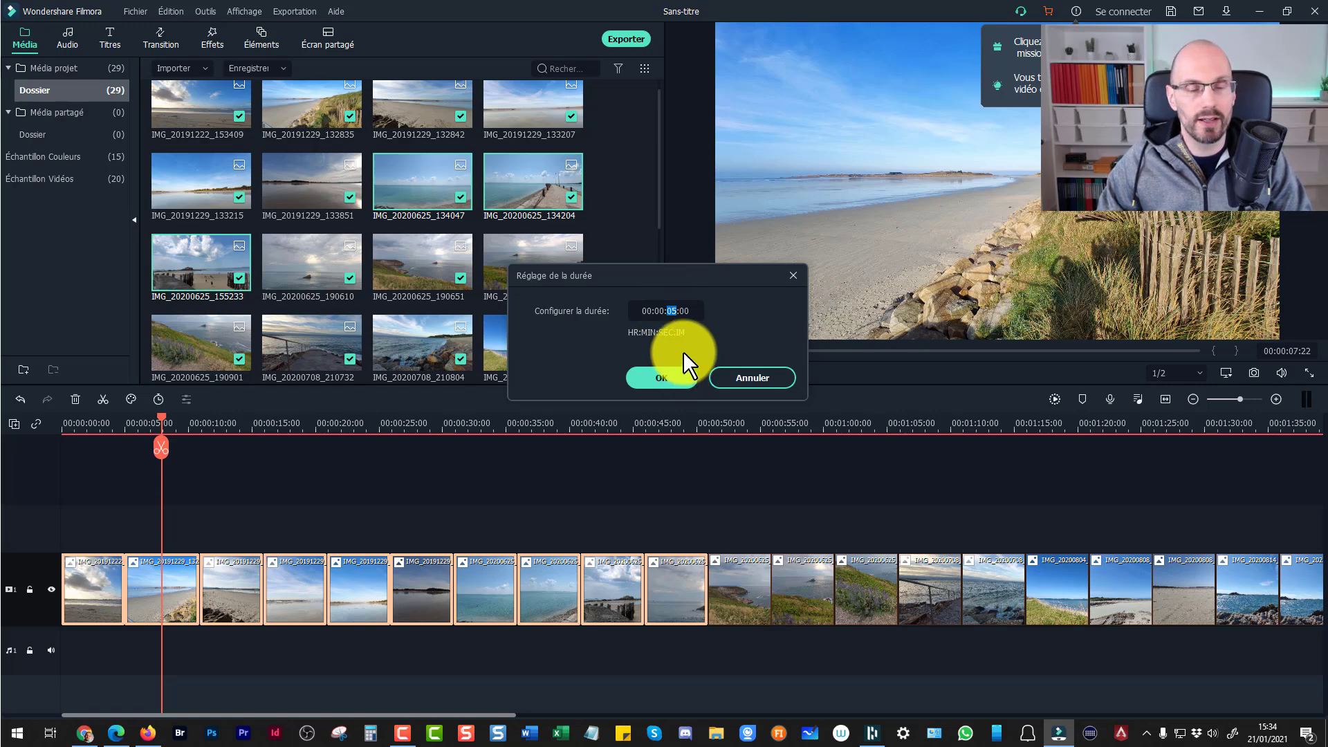
type("15")
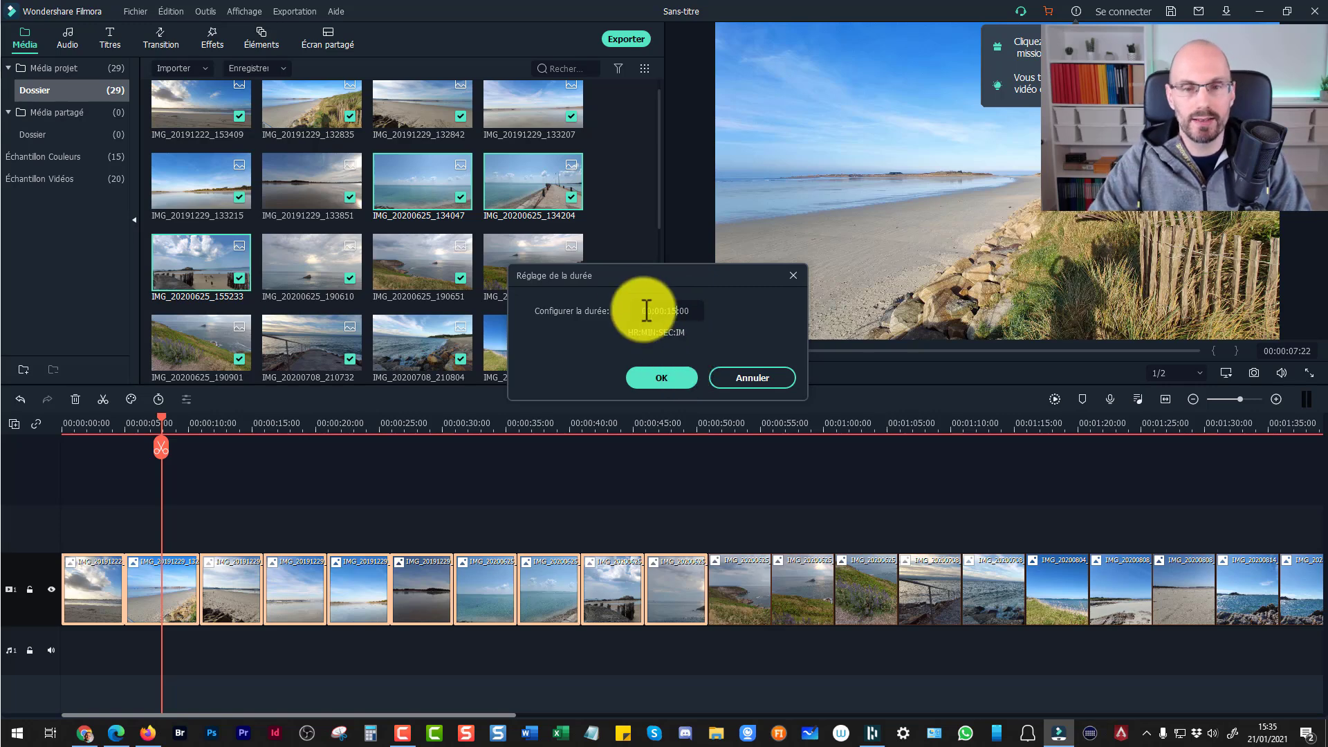
left_click(659, 376)
left_click(539, 511)
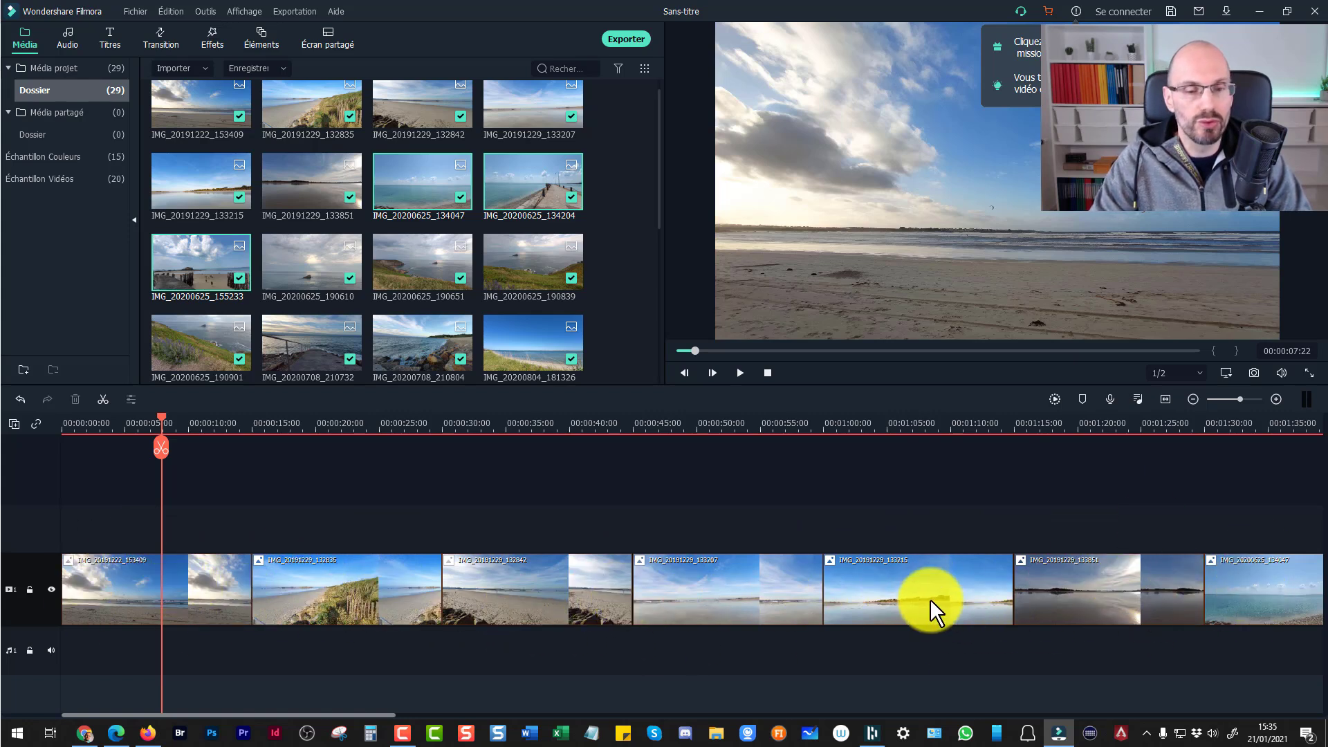
Examine the whole timeline up to the two videos at its end, at several zoom levels and fitted to the window
left_click_drag(351, 713, 999, 728)
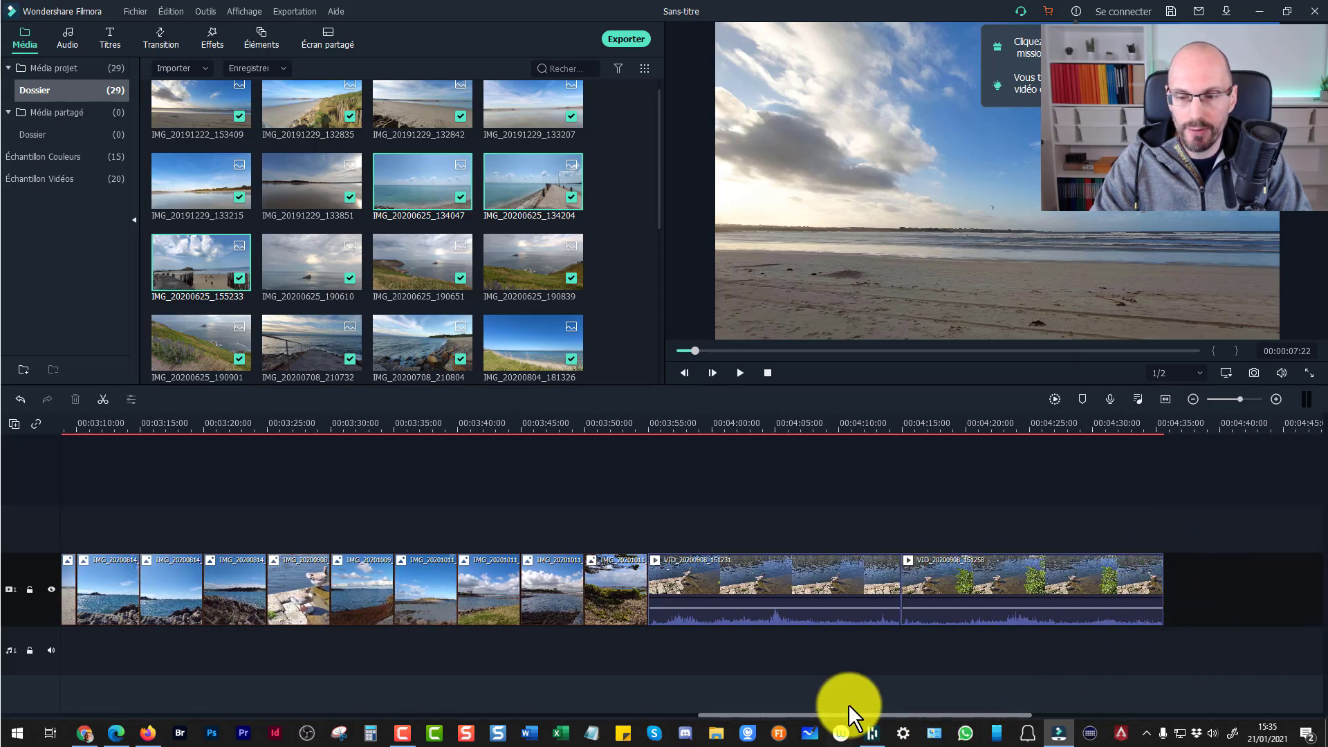
left_click_drag(840, 711, 89, 727)
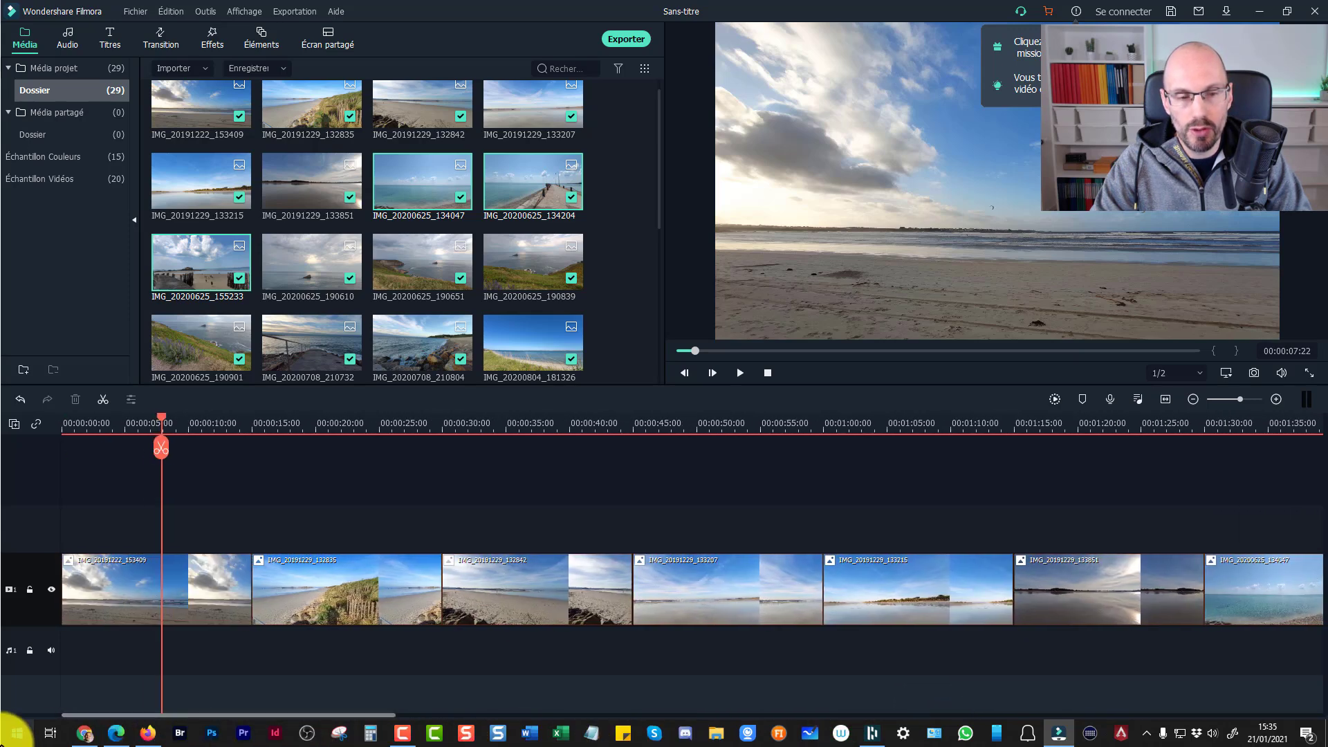
left_click(1193, 400)
left_click(1193, 400)
left_click(1192, 400)
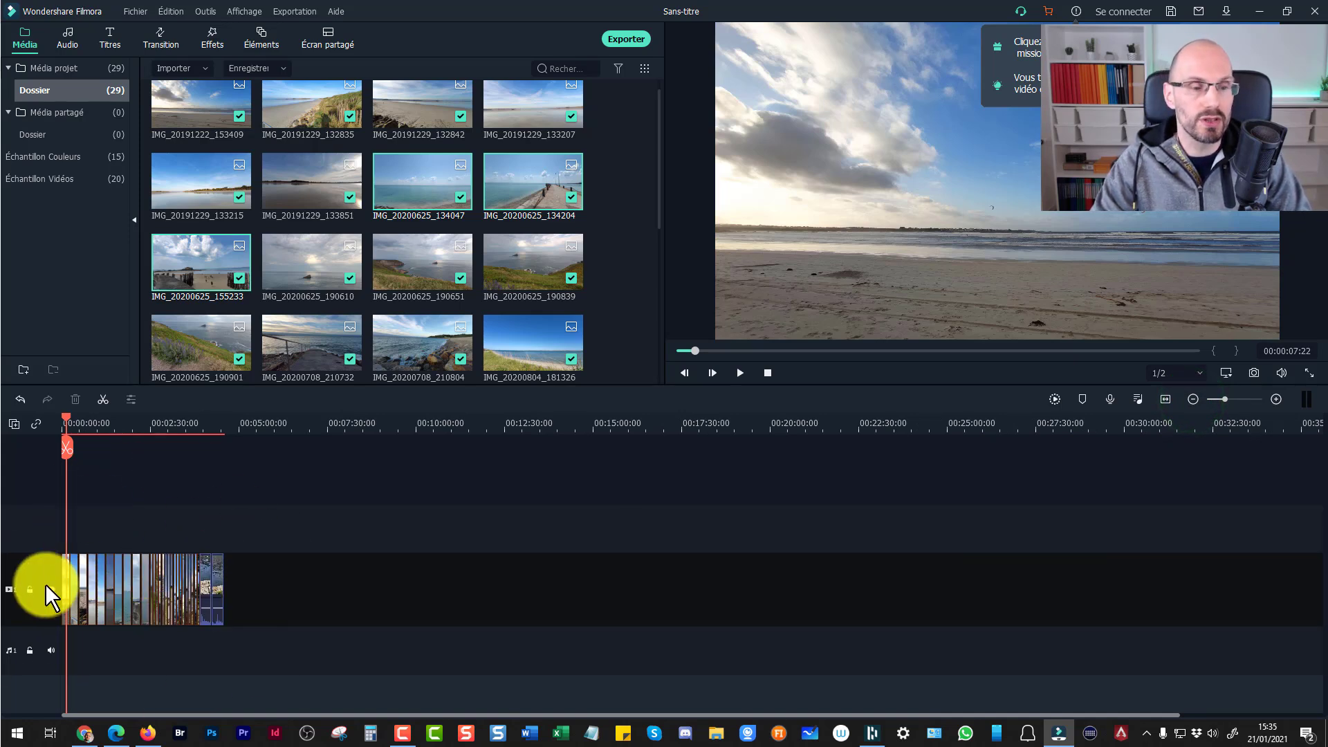
left_click(1277, 400)
left_click(1277, 400)
left_click(1277, 400)
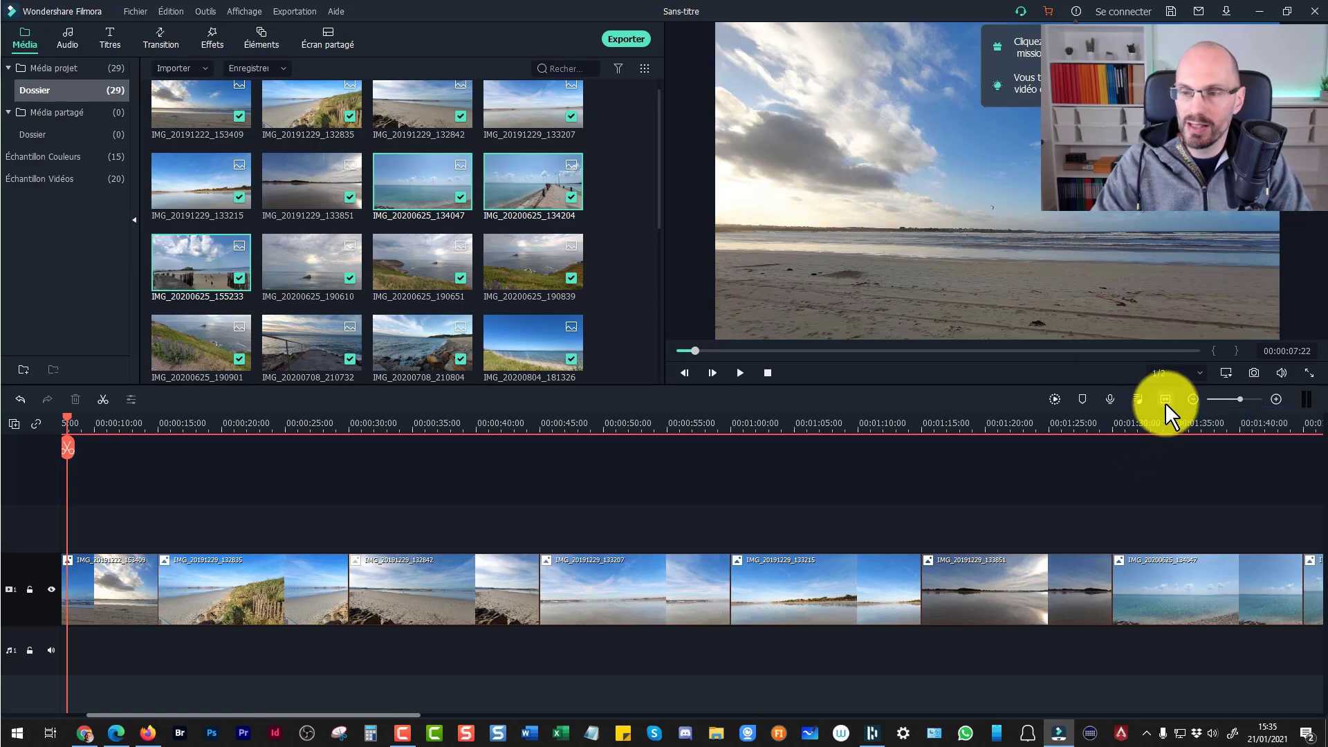
left_click(1165, 399)
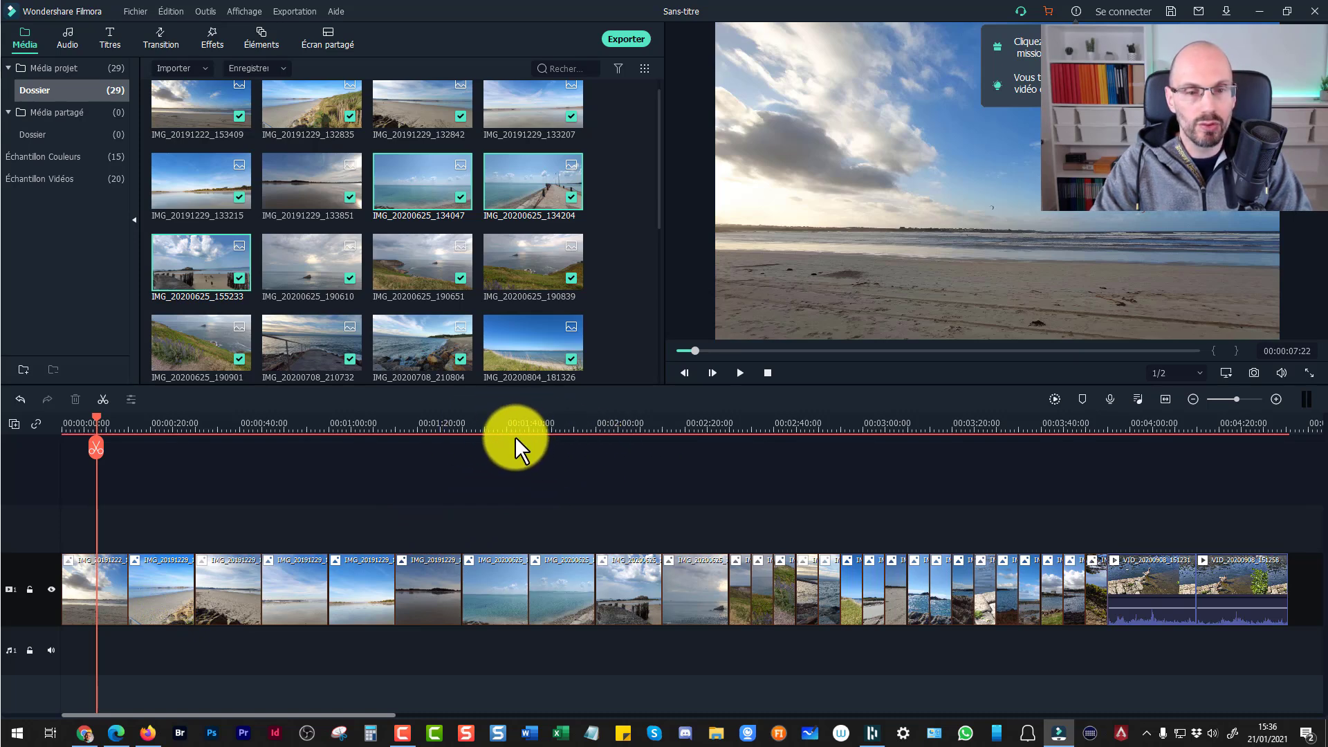
left_click_drag(516, 431, 580, 439)
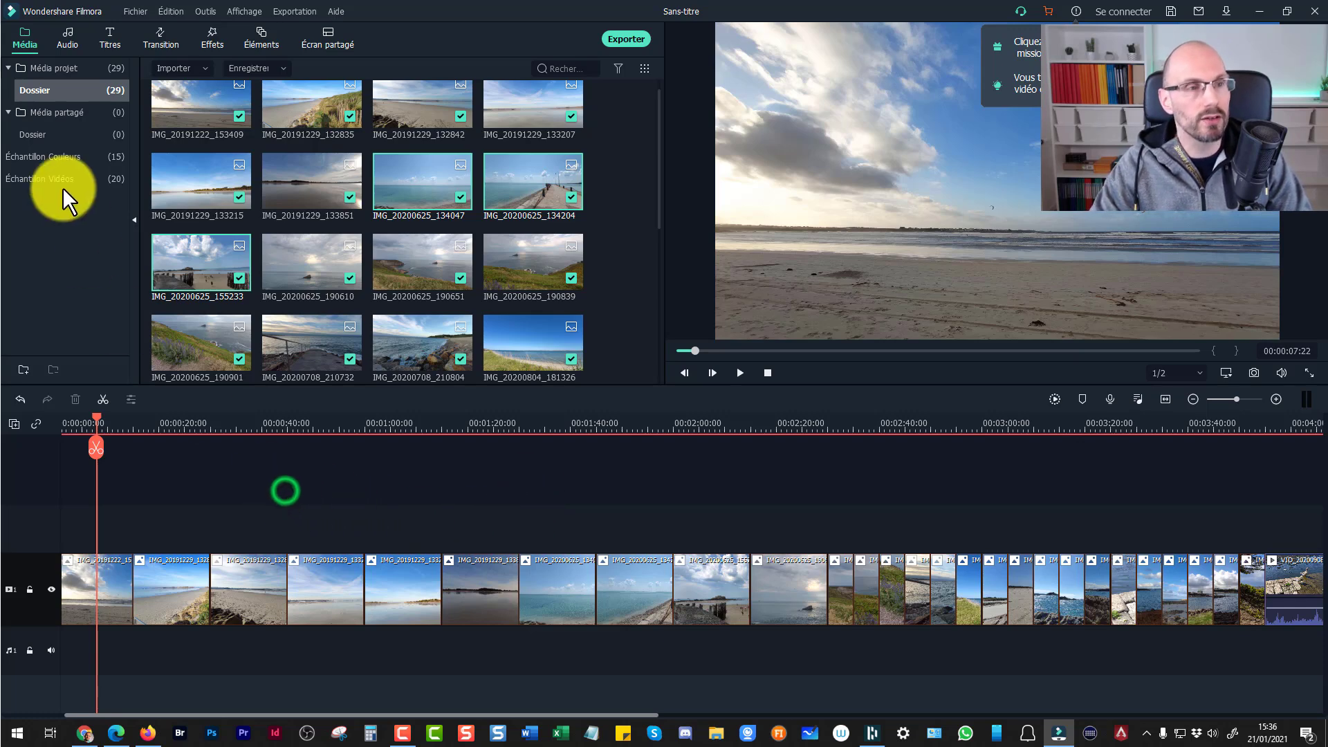
Start saving the project and browse from the Bretagne folder into 2021-01-21-montage-video-bretagne
left_click(135, 11)
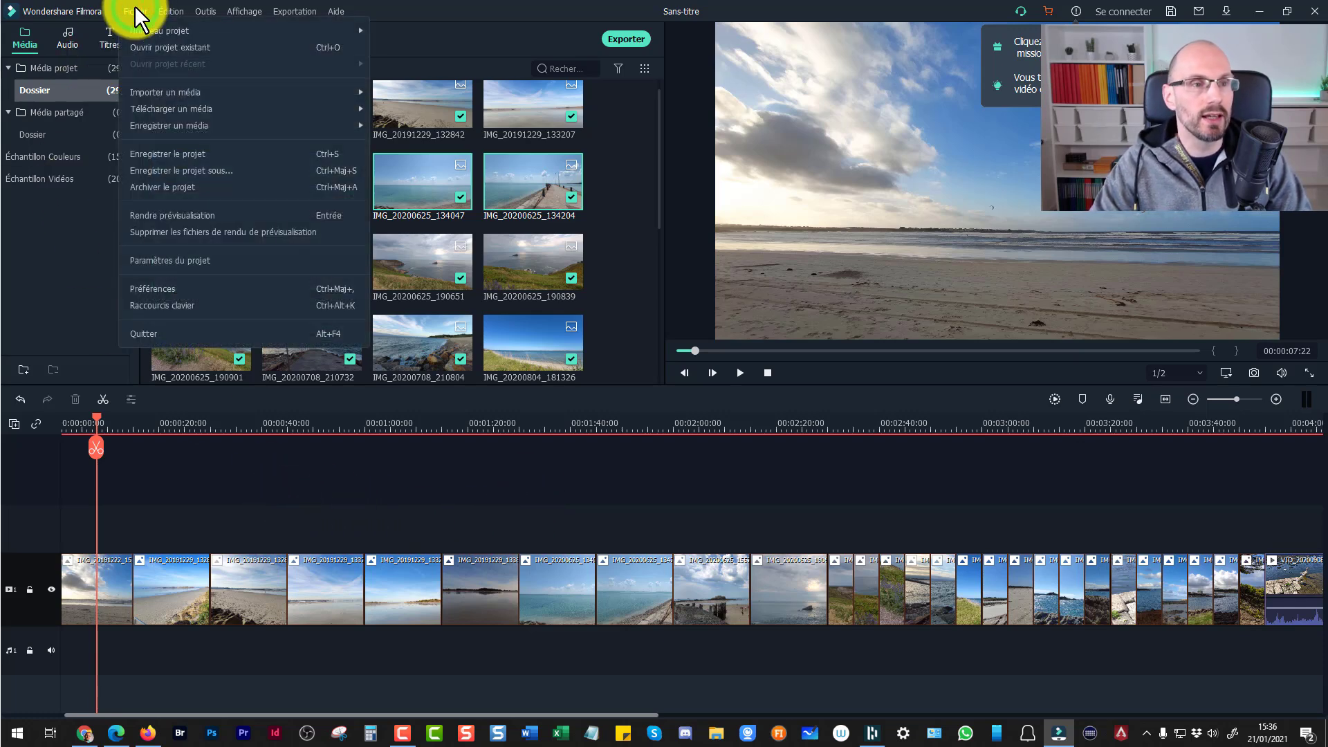
left_click(172, 152)
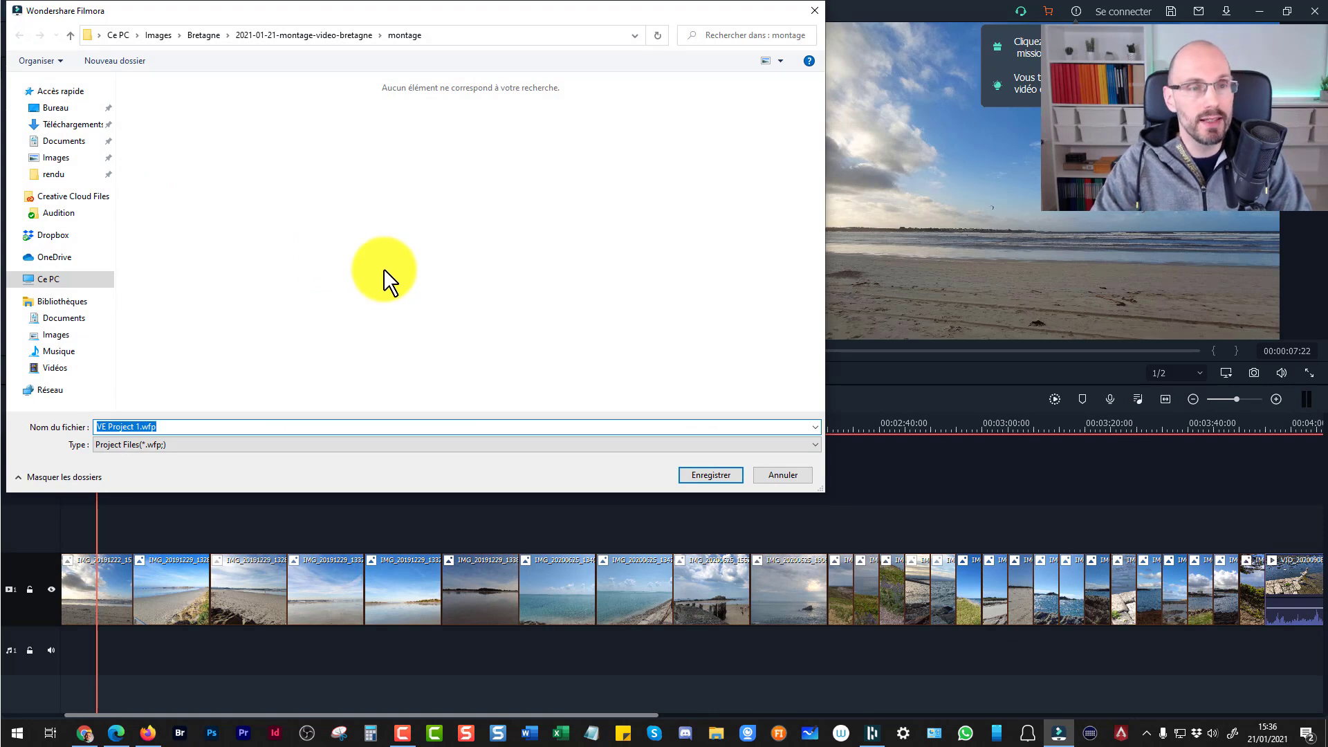
left_click(284, 34)
left_click(206, 33)
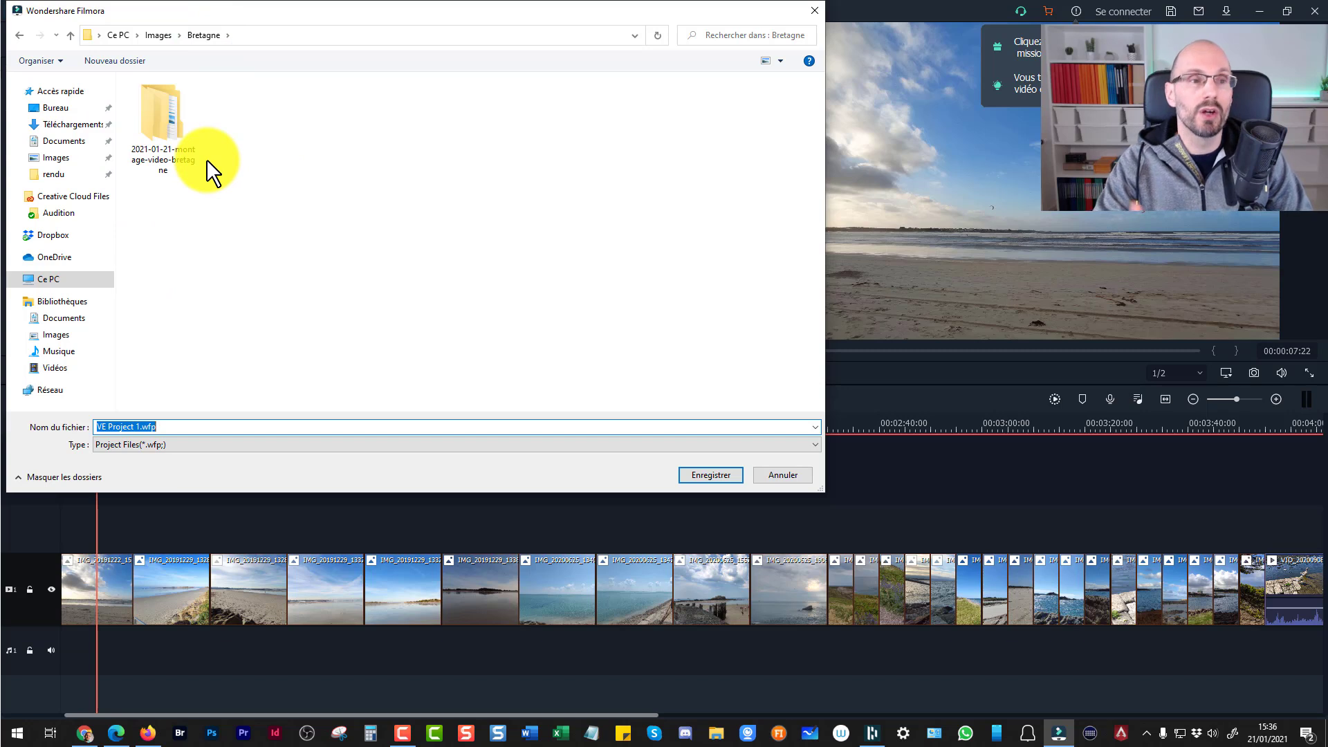
double_click(154, 119)
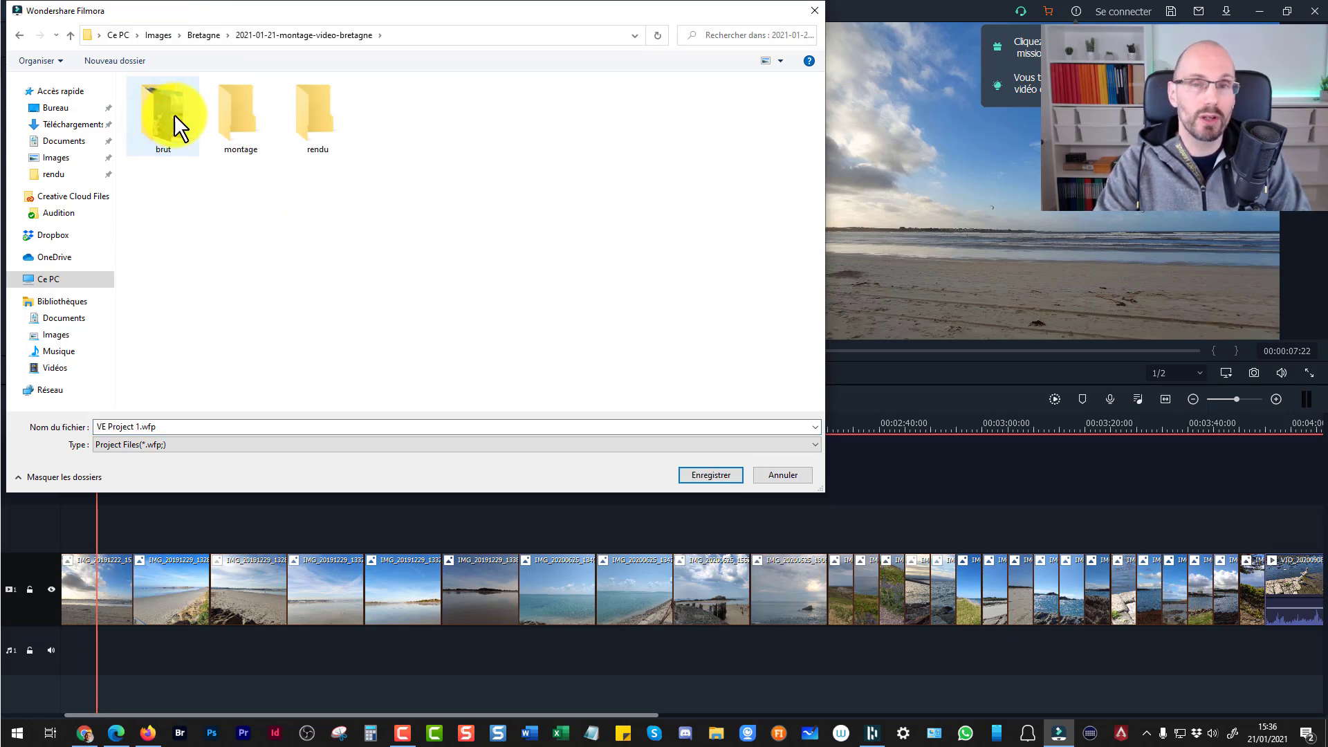
Examine the brut, montage and rendu subfolders of the project folder
left_click(229, 109)
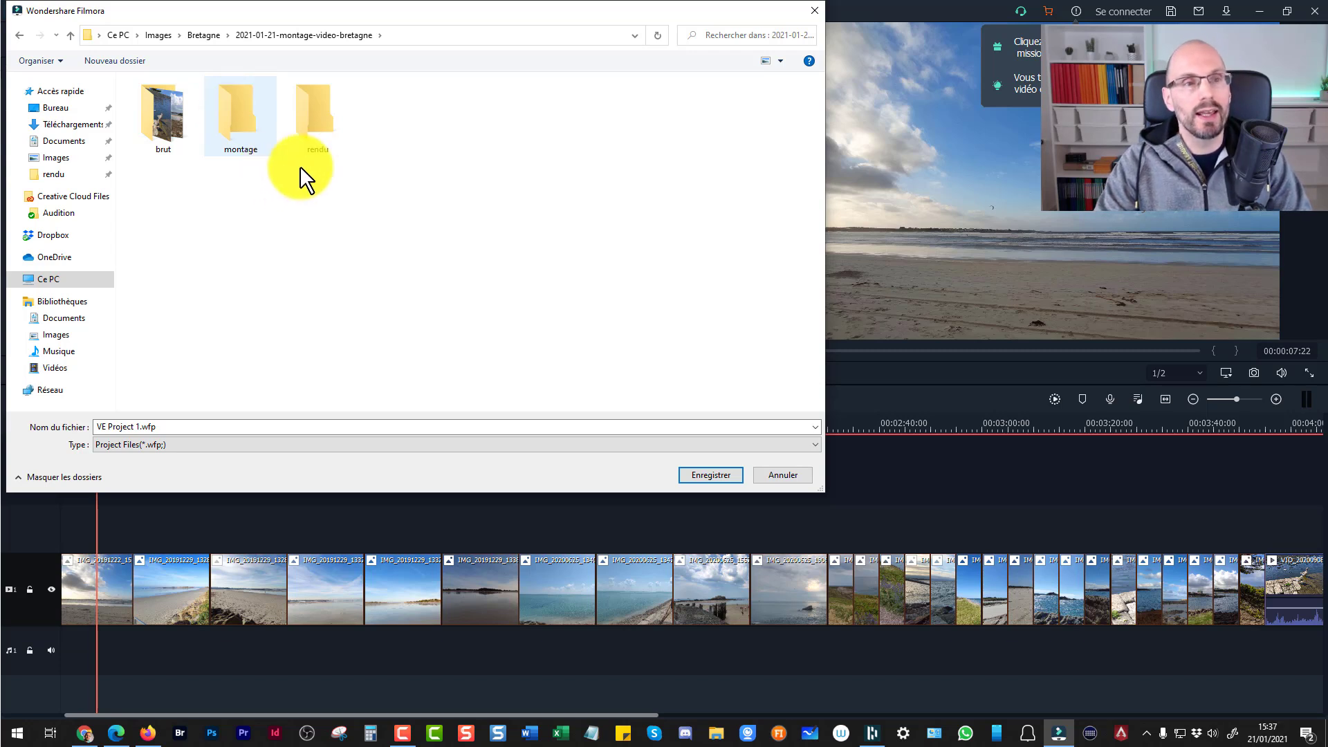
left_click(305, 137)
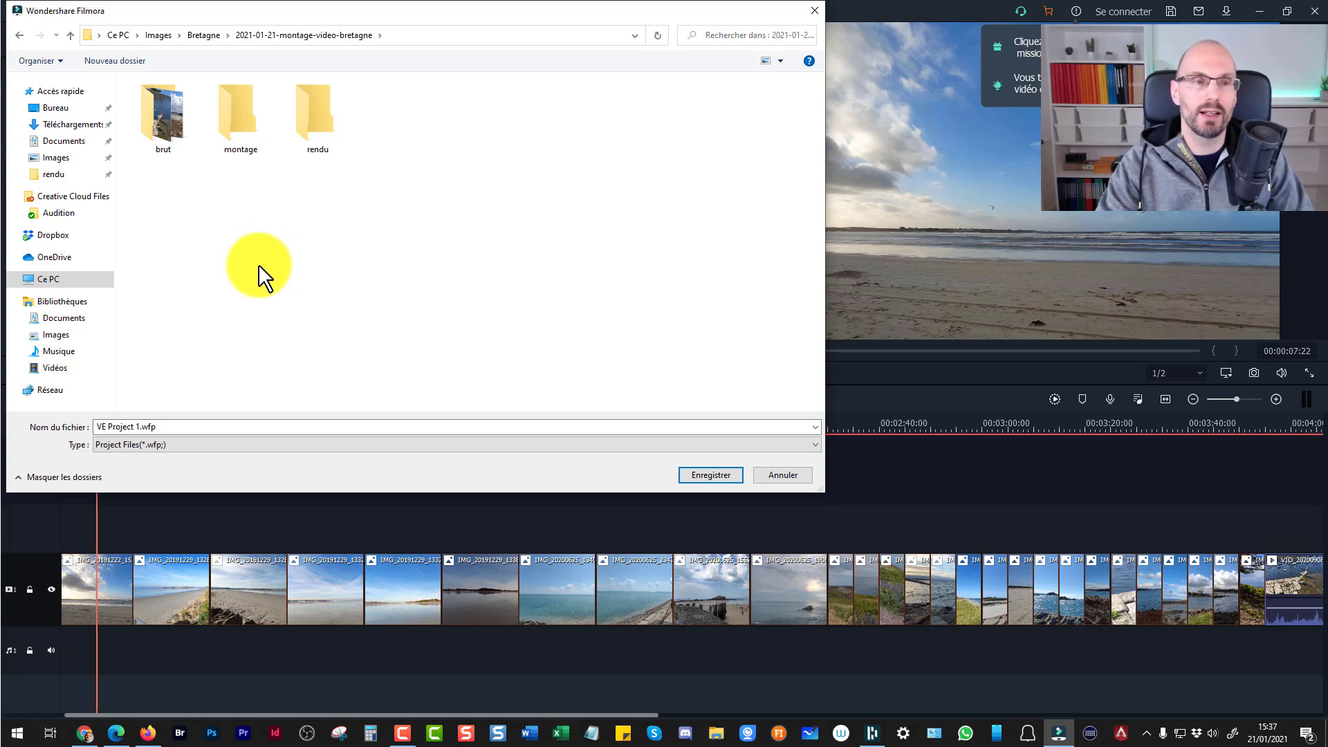
left_click(168, 147)
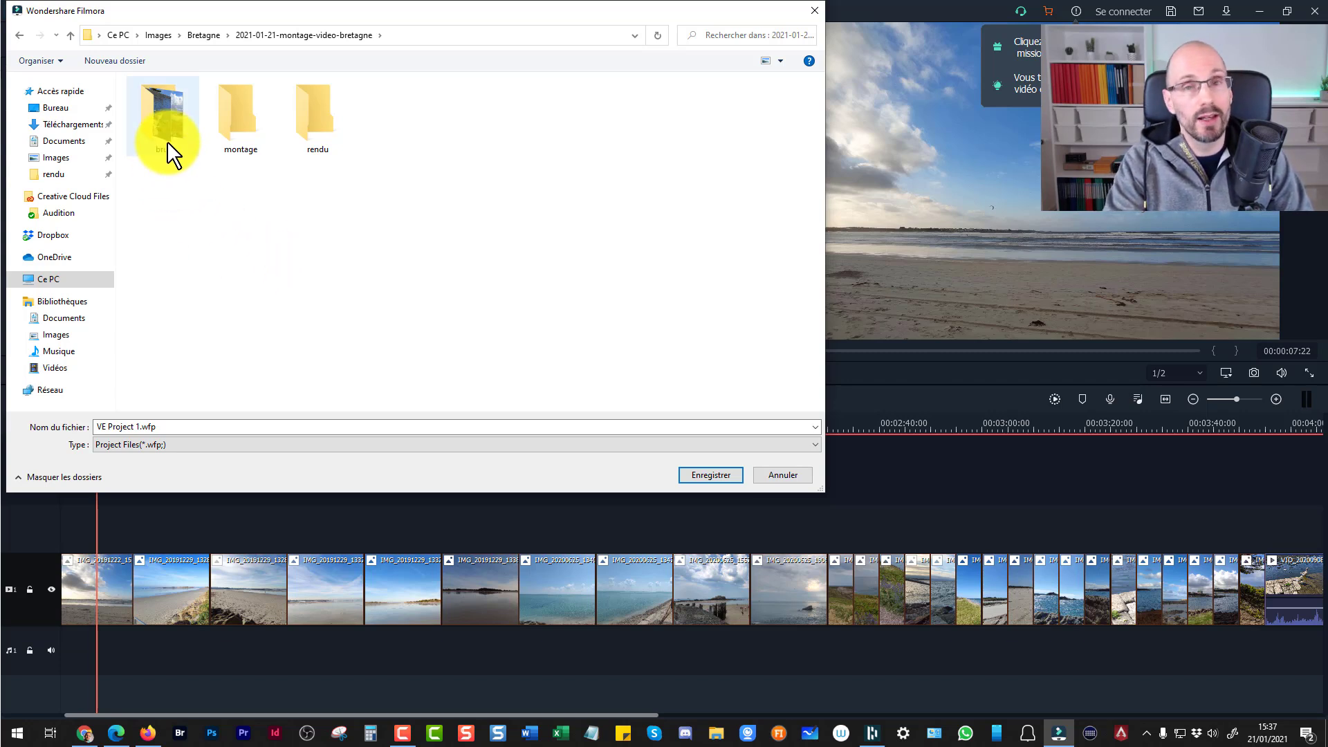
left_click(233, 126)
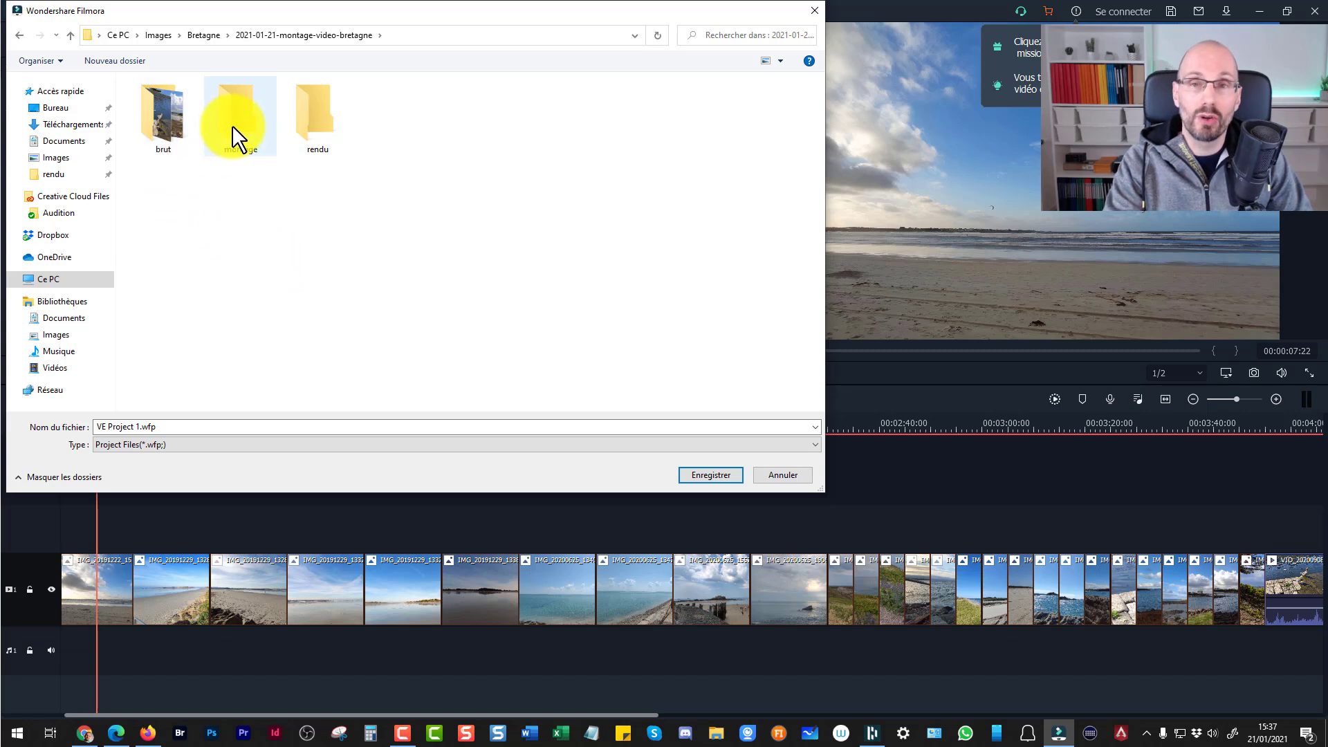
left_click(308, 121)
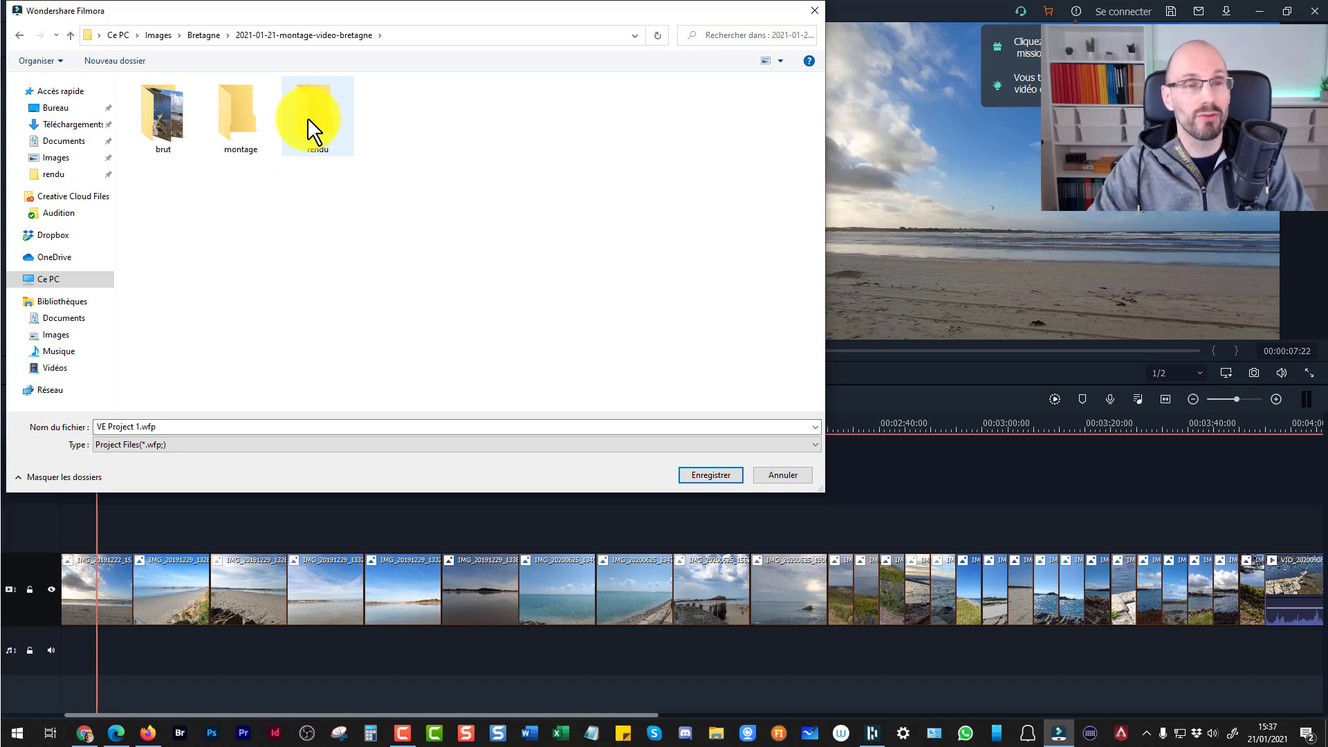
left_click(354, 227)
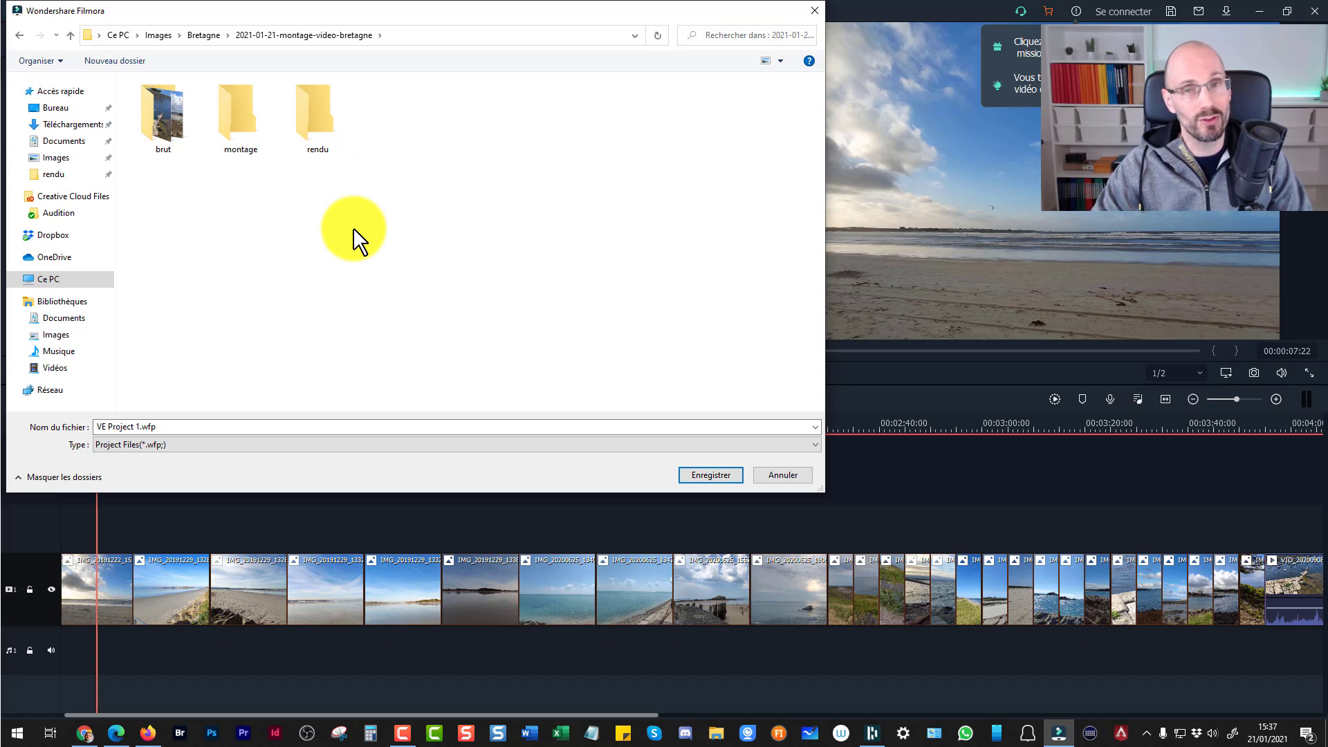
Save the project in the montage subfolder as 2021-01-21-montage-video-bretagne
double_click(246, 122)
left_click(167, 425)
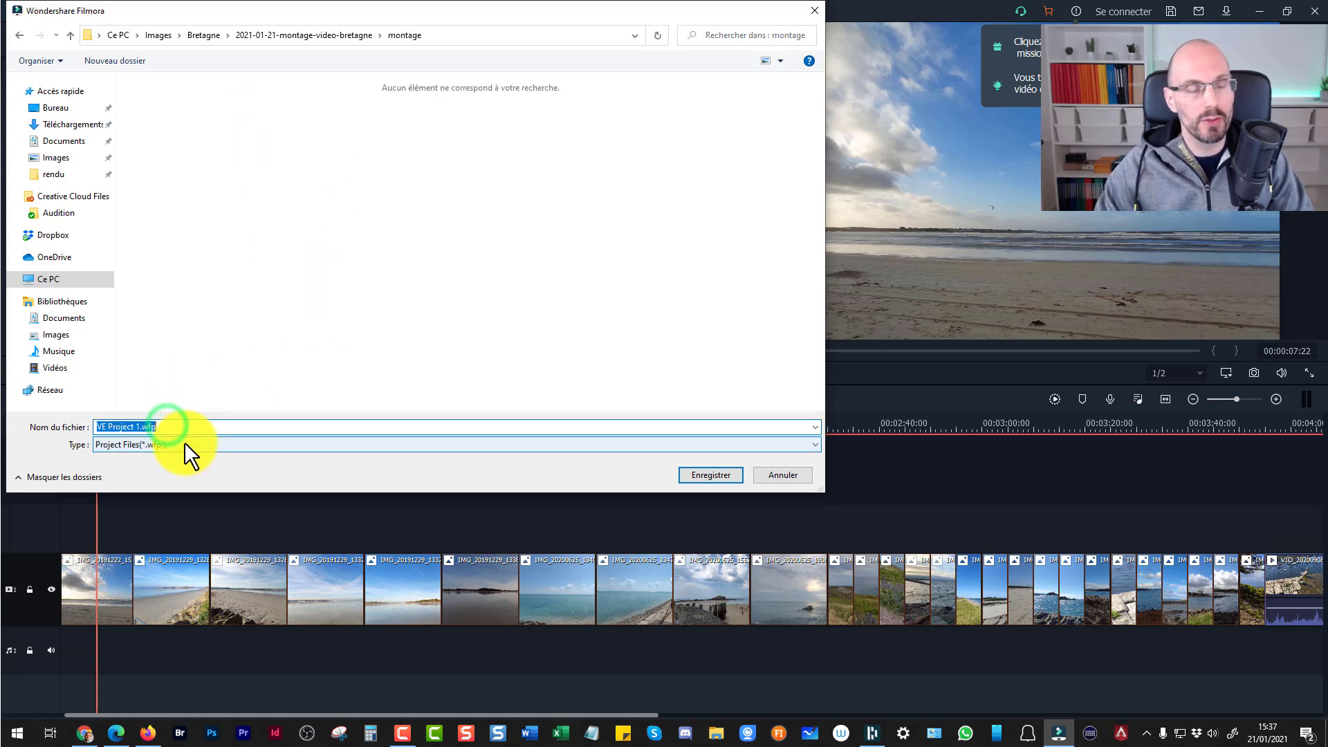
type("2021-01-21-montage-video-bra")
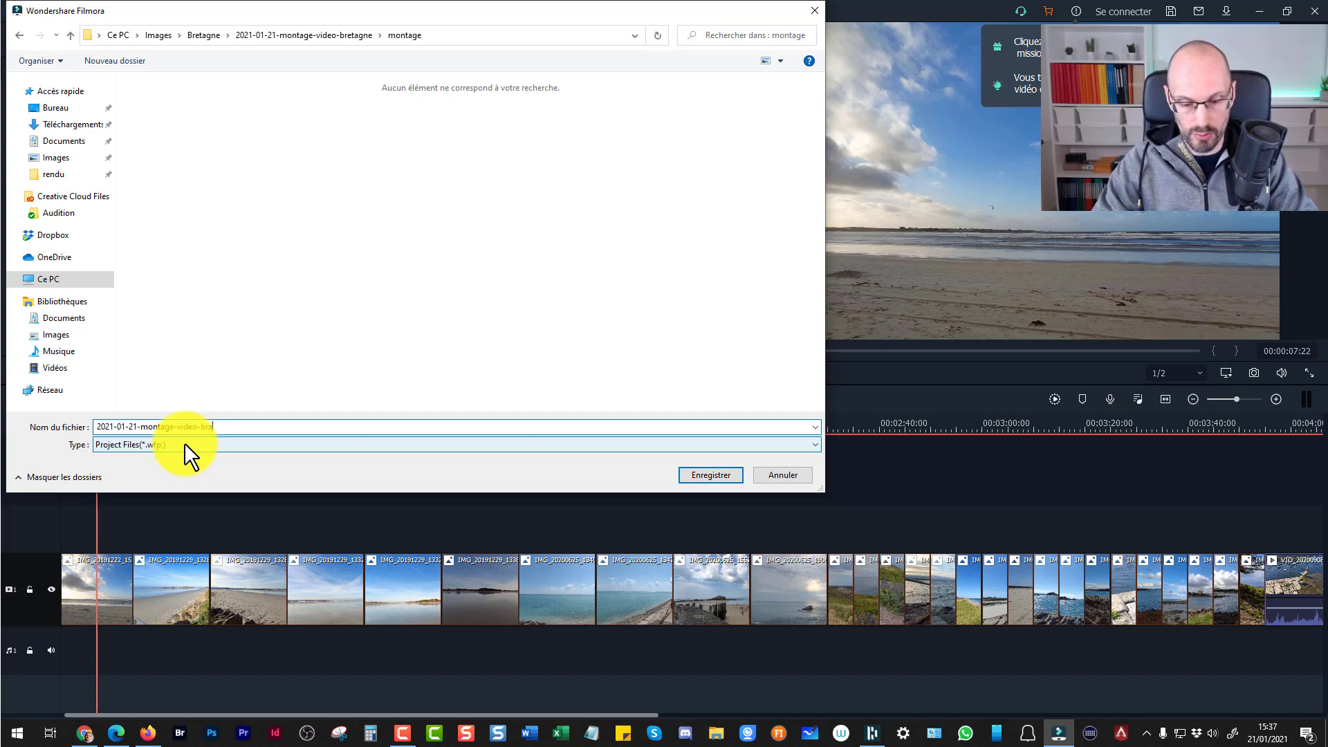
type("nge")
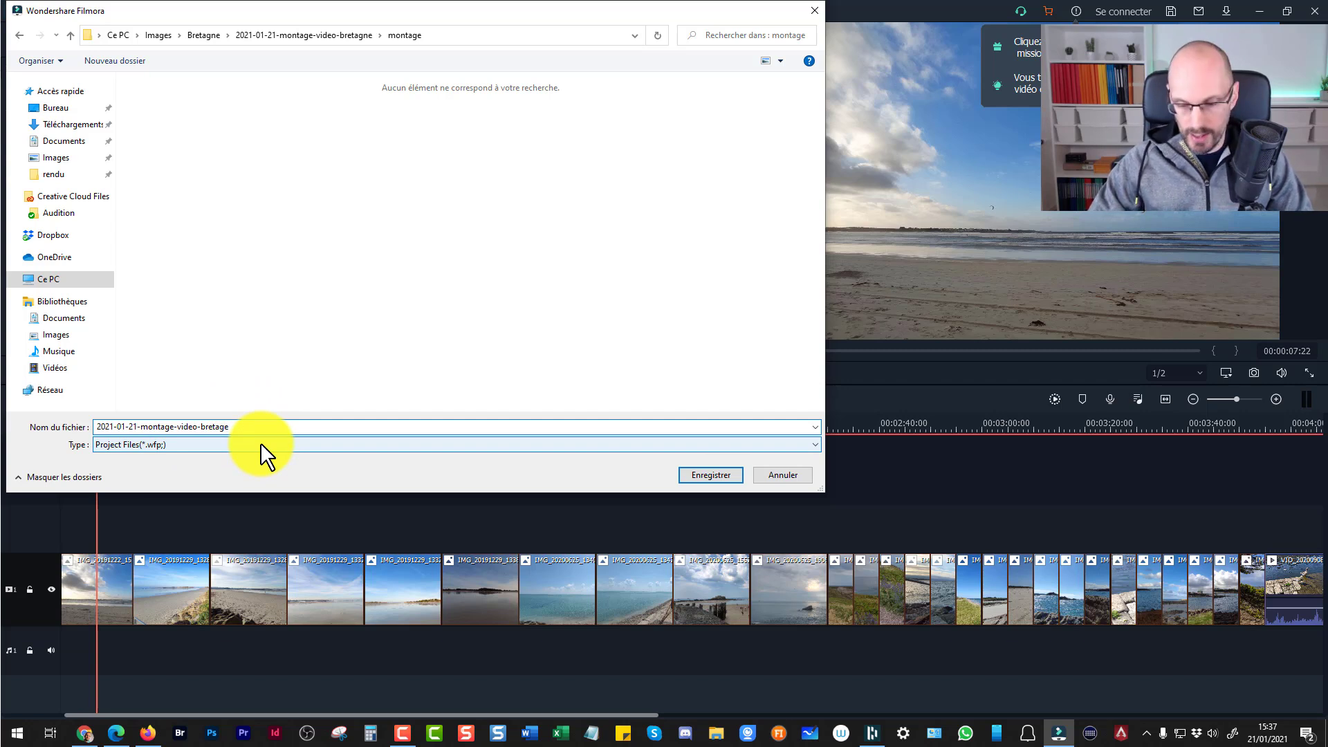
type("n")
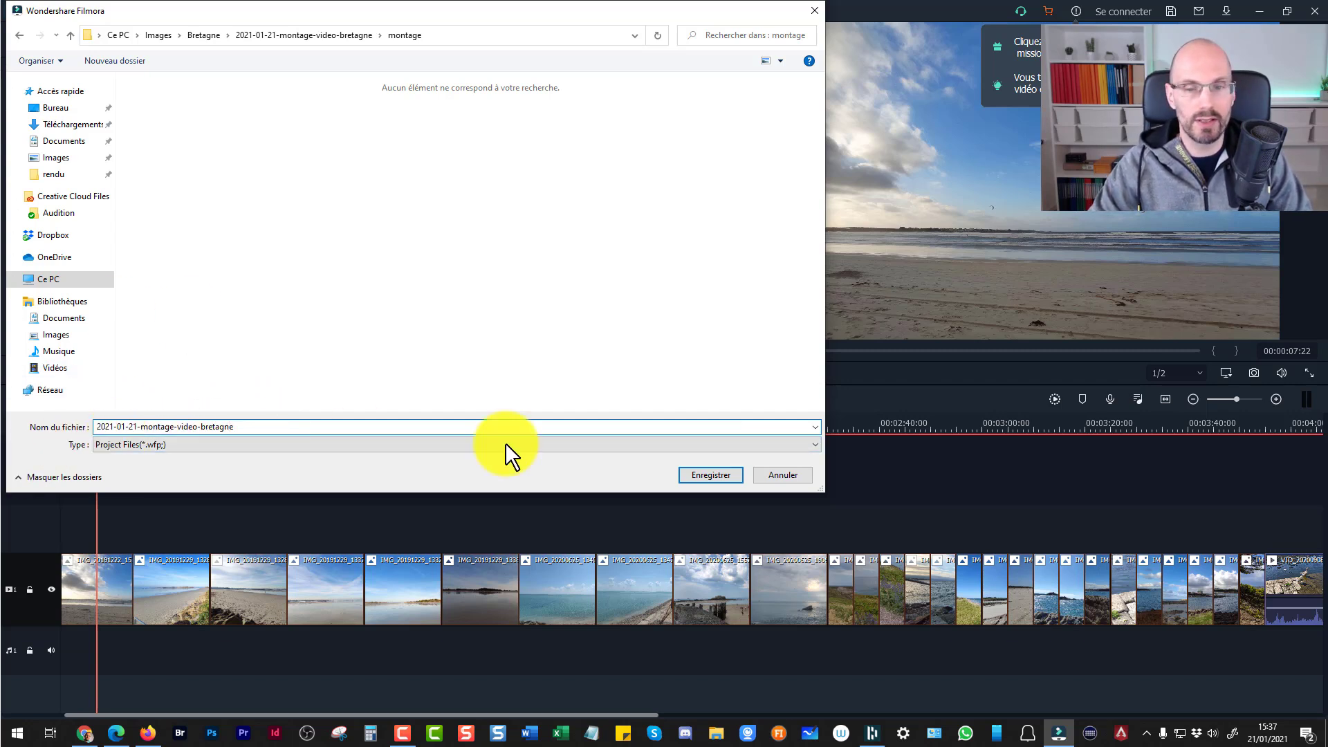
left_click(703, 476)
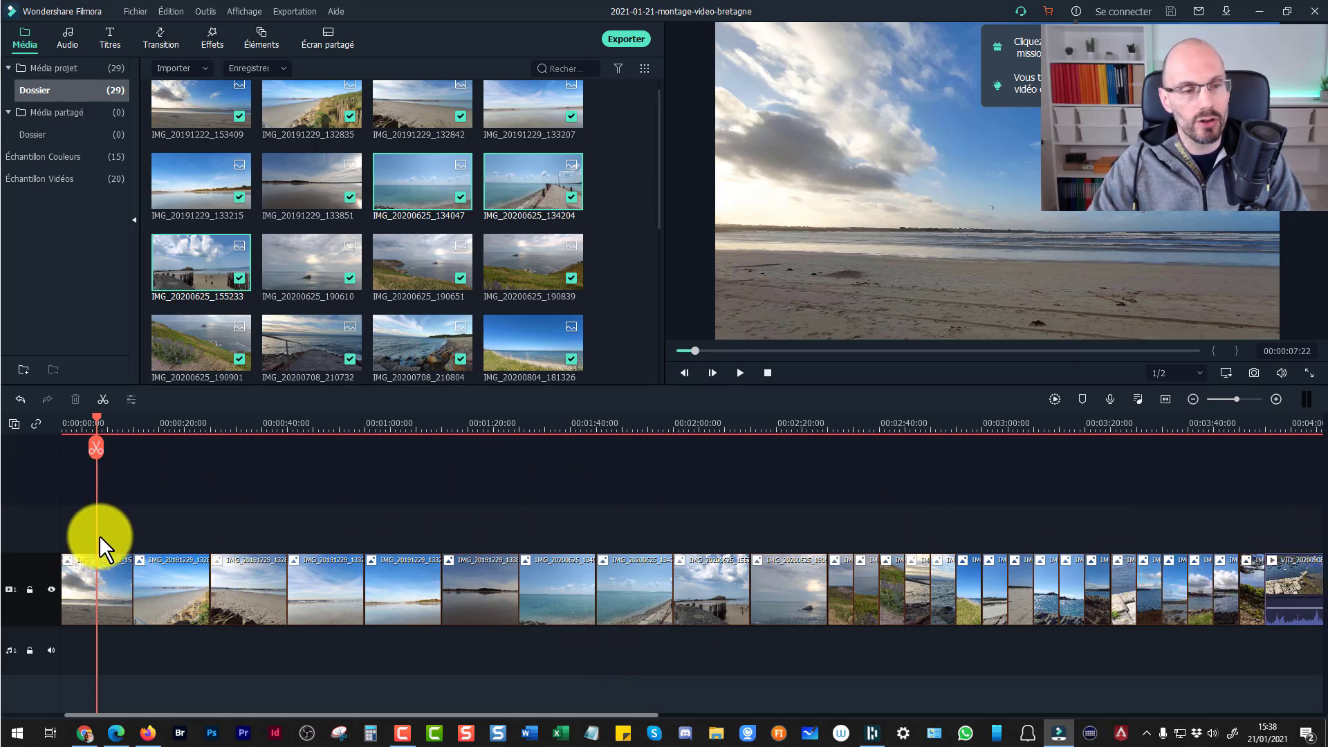
Set the duration of all photos on the timeline to 5 seconds each and clear the selection
left_click_drag(107, 532, 1258, 584)
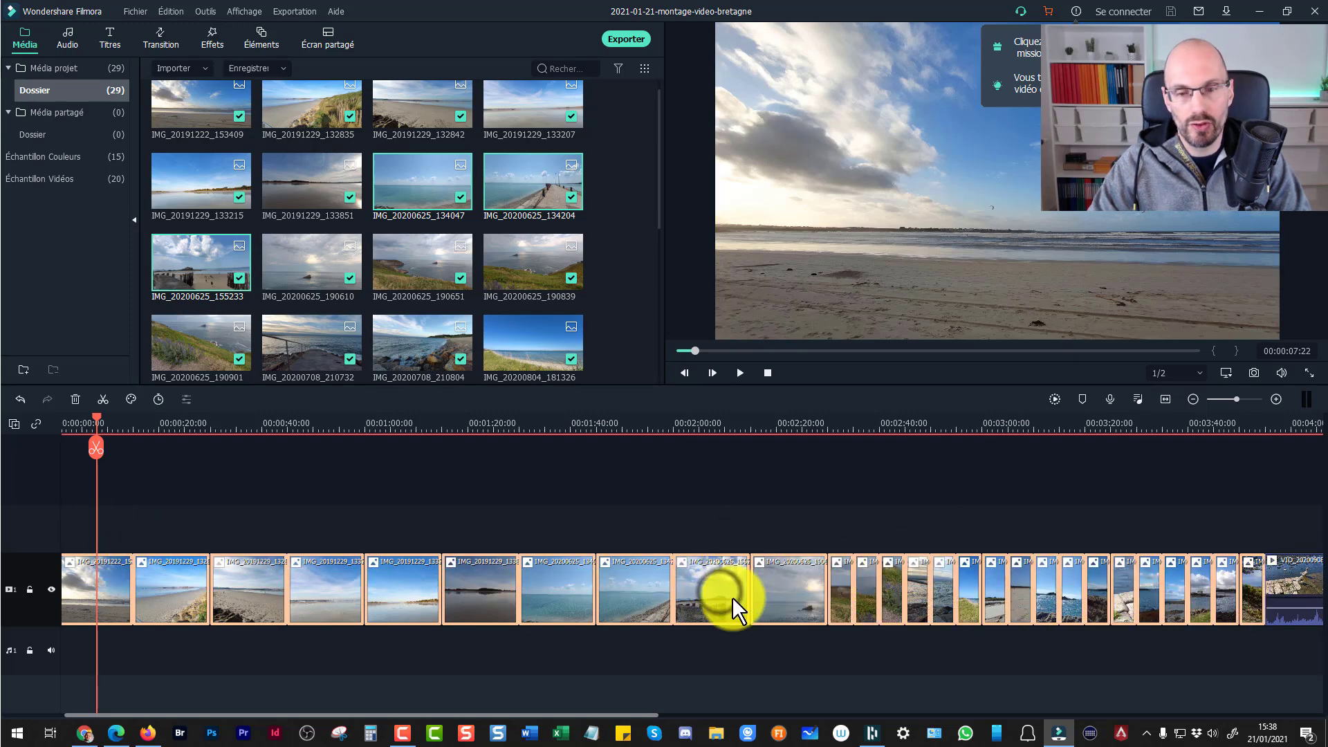
right_click(715, 595)
left_click(749, 309)
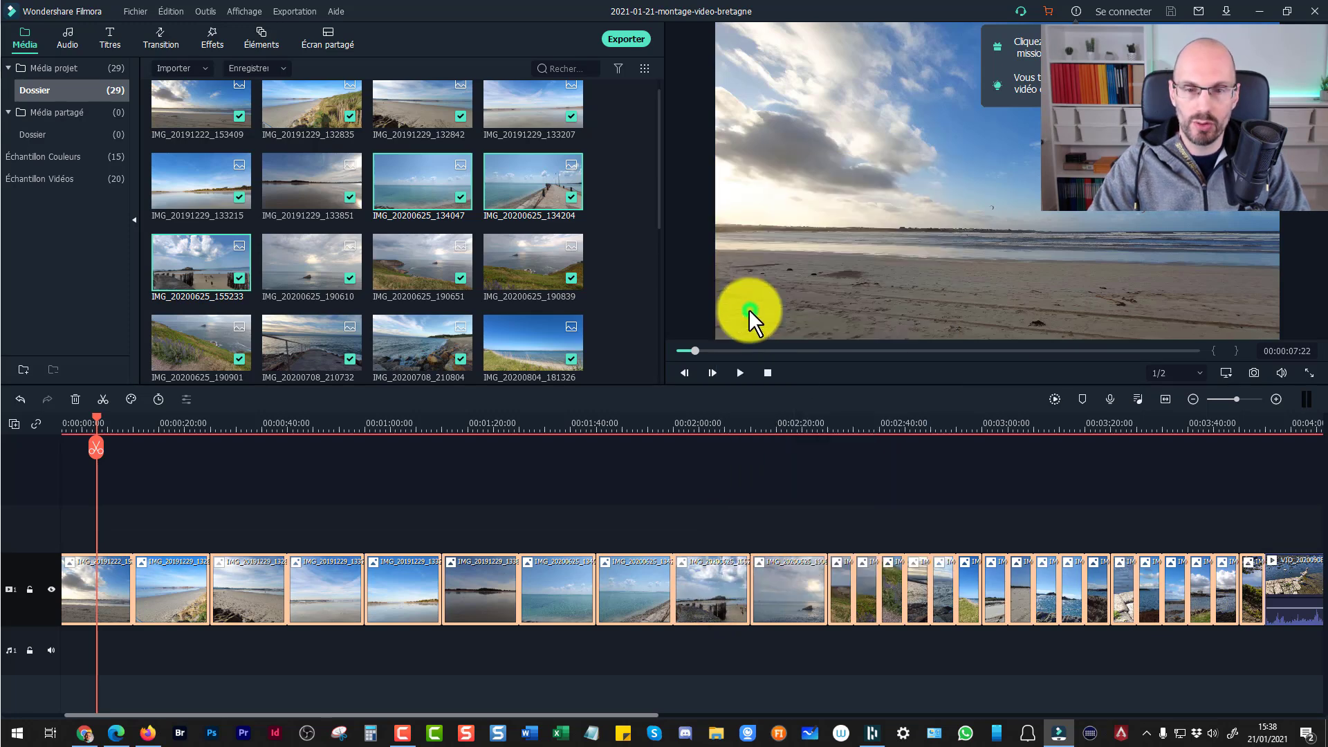
left_click(670, 310)
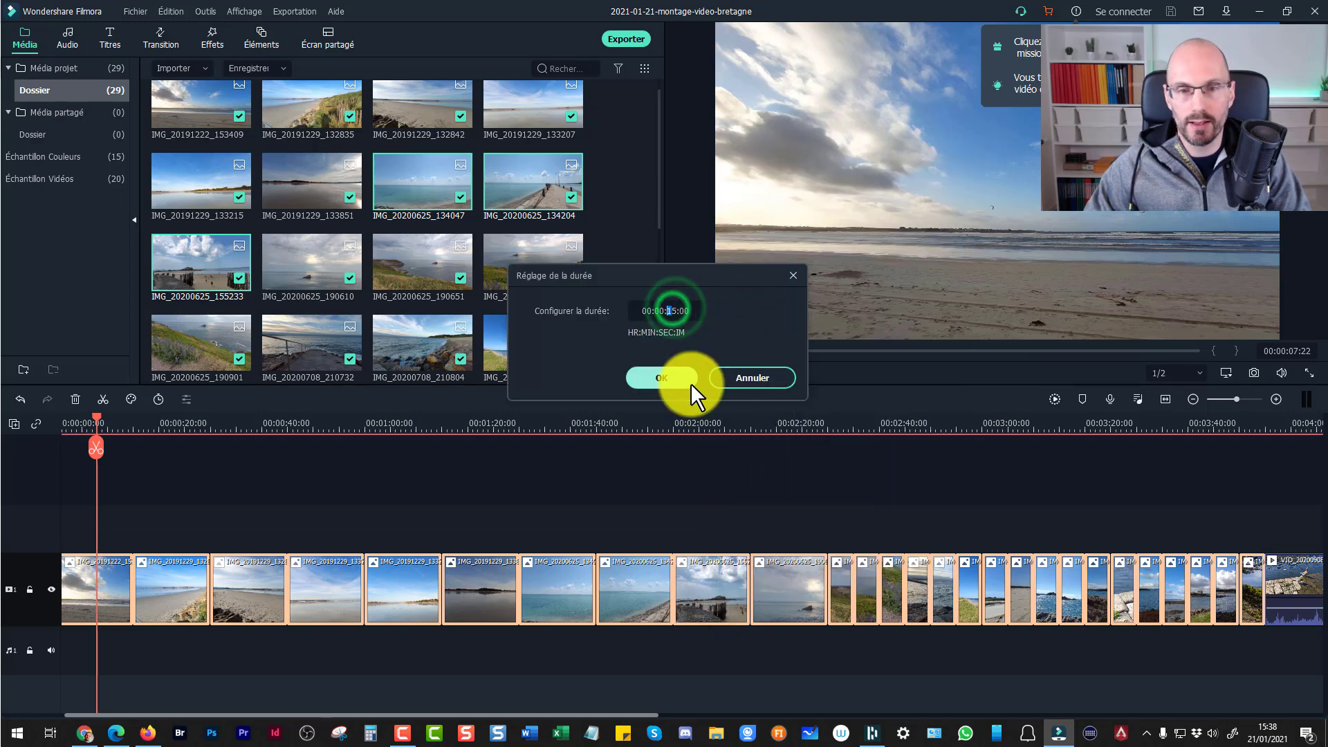
type("0")
left_click(663, 377)
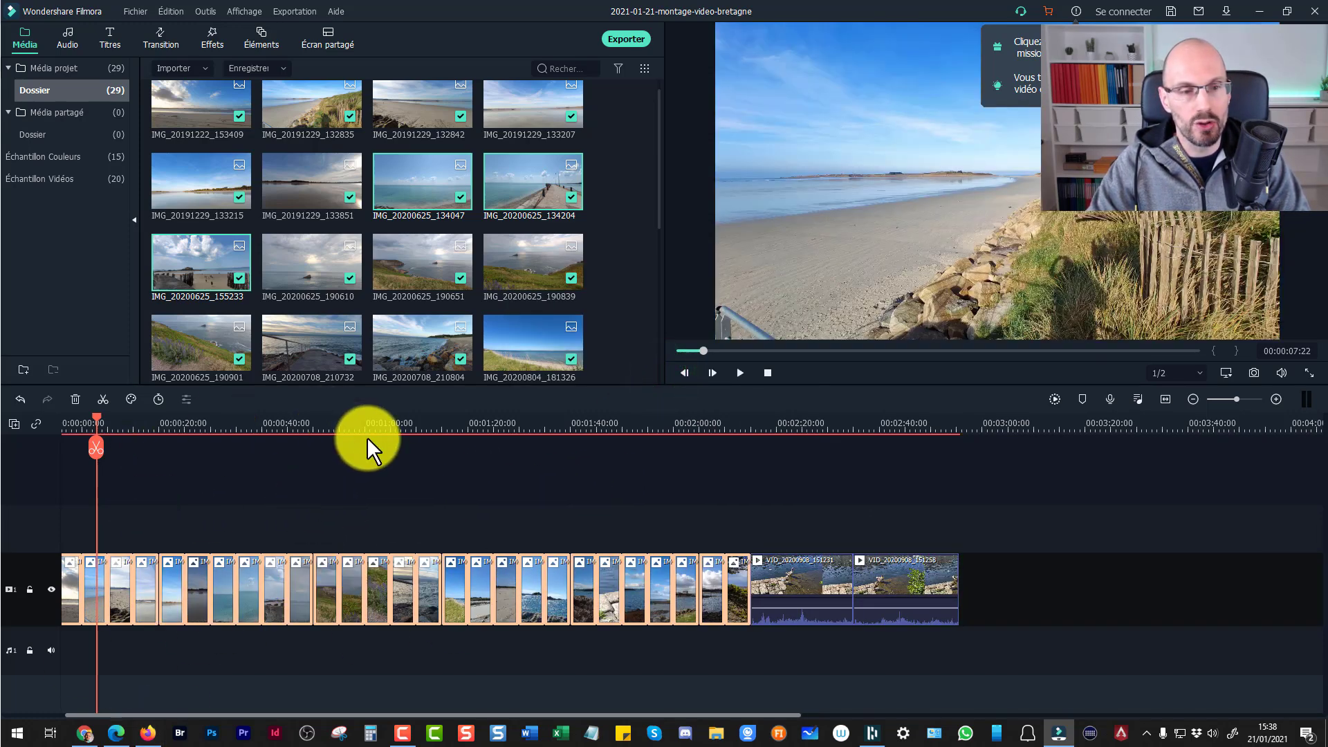
left_click_drag(380, 424, 498, 434)
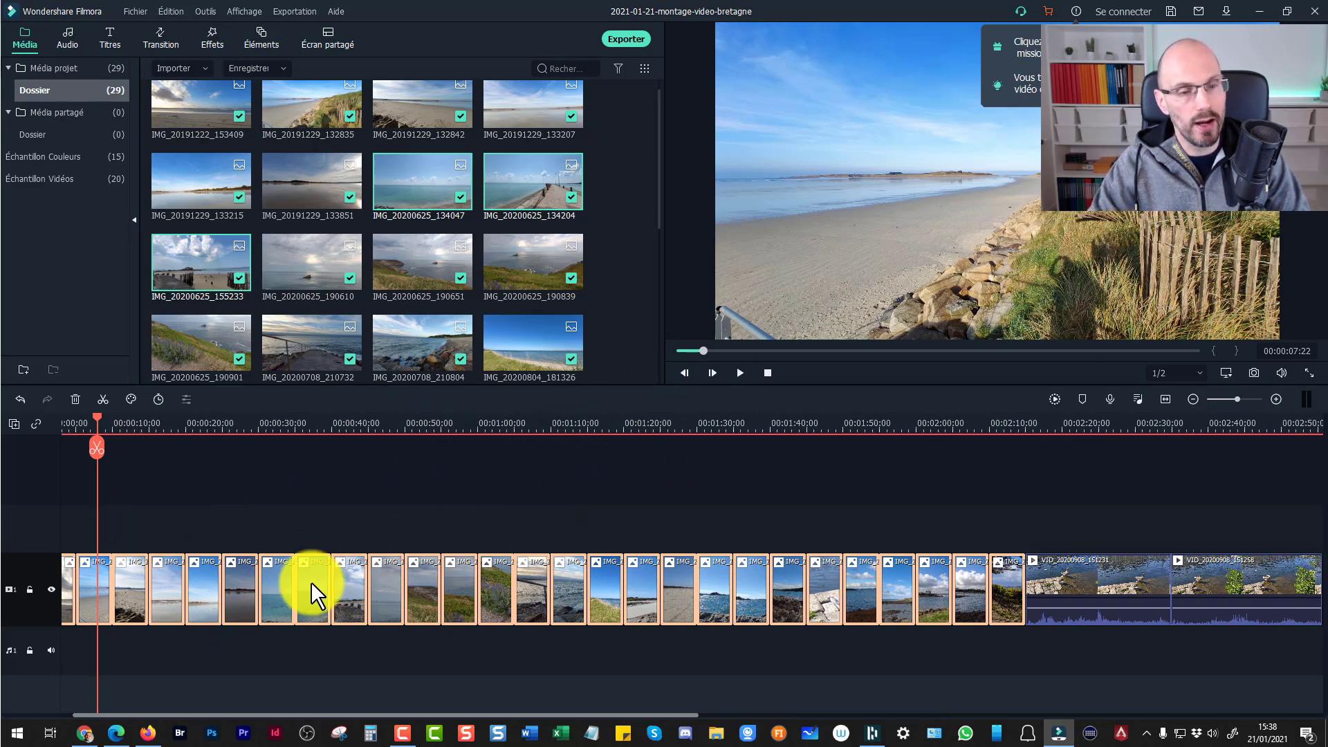
left_click(322, 534)
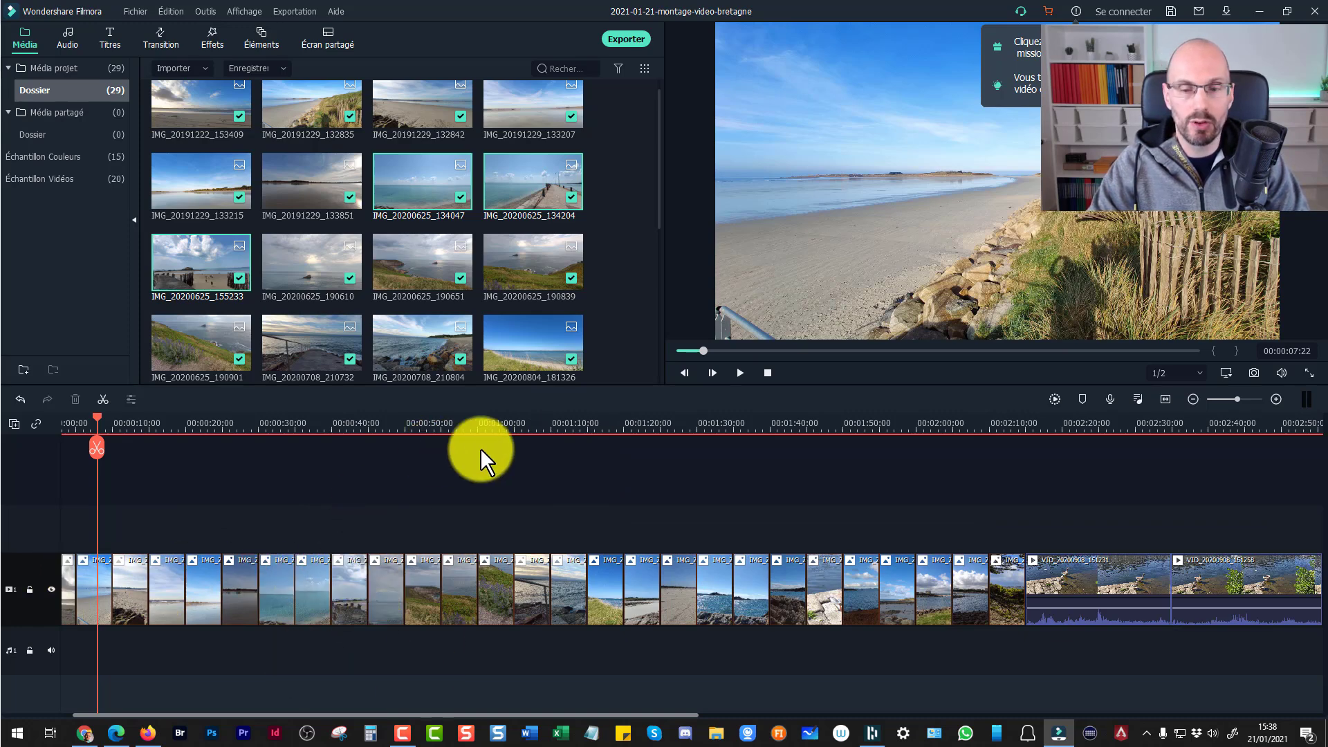
Move the photo of waves breaking on rocks to the start of the timeline and return the playhead to 00:00:00:00
left_click(562, 593)
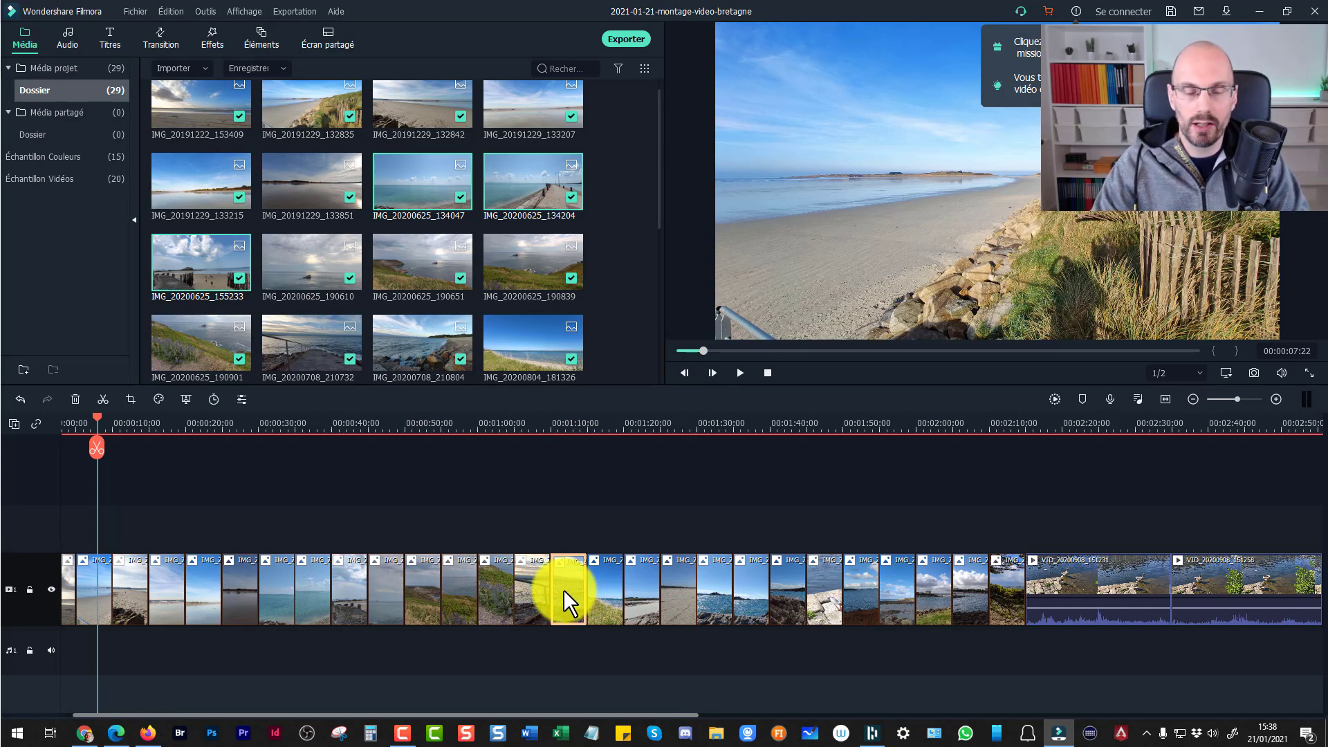
double_click(563, 588)
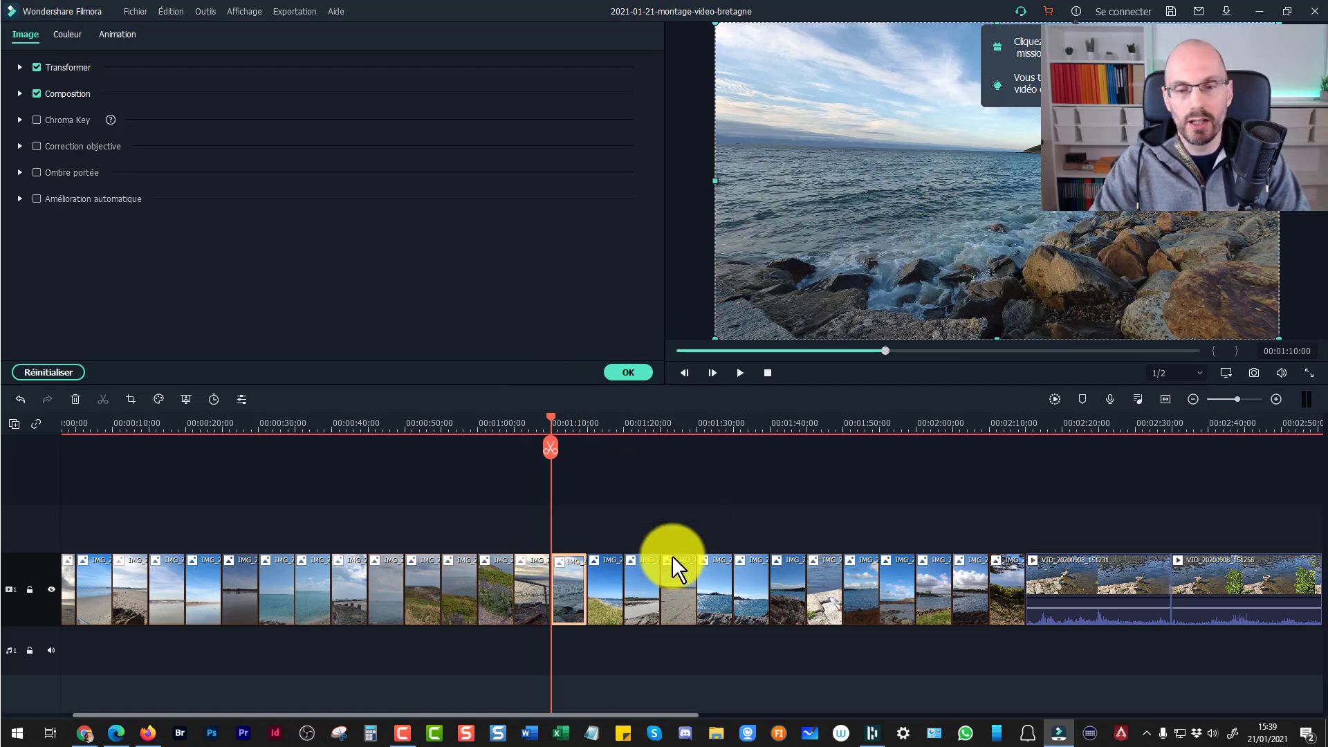
left_click(671, 584)
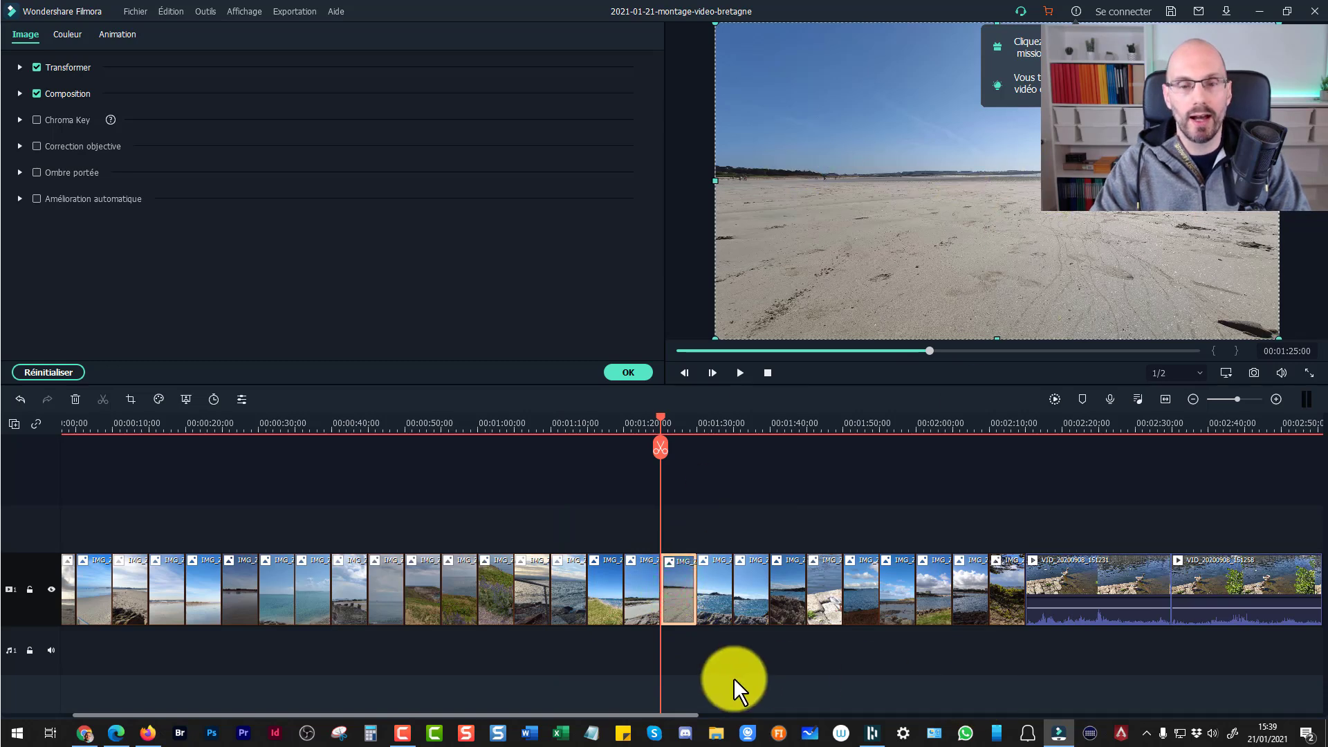
left_click(563, 587)
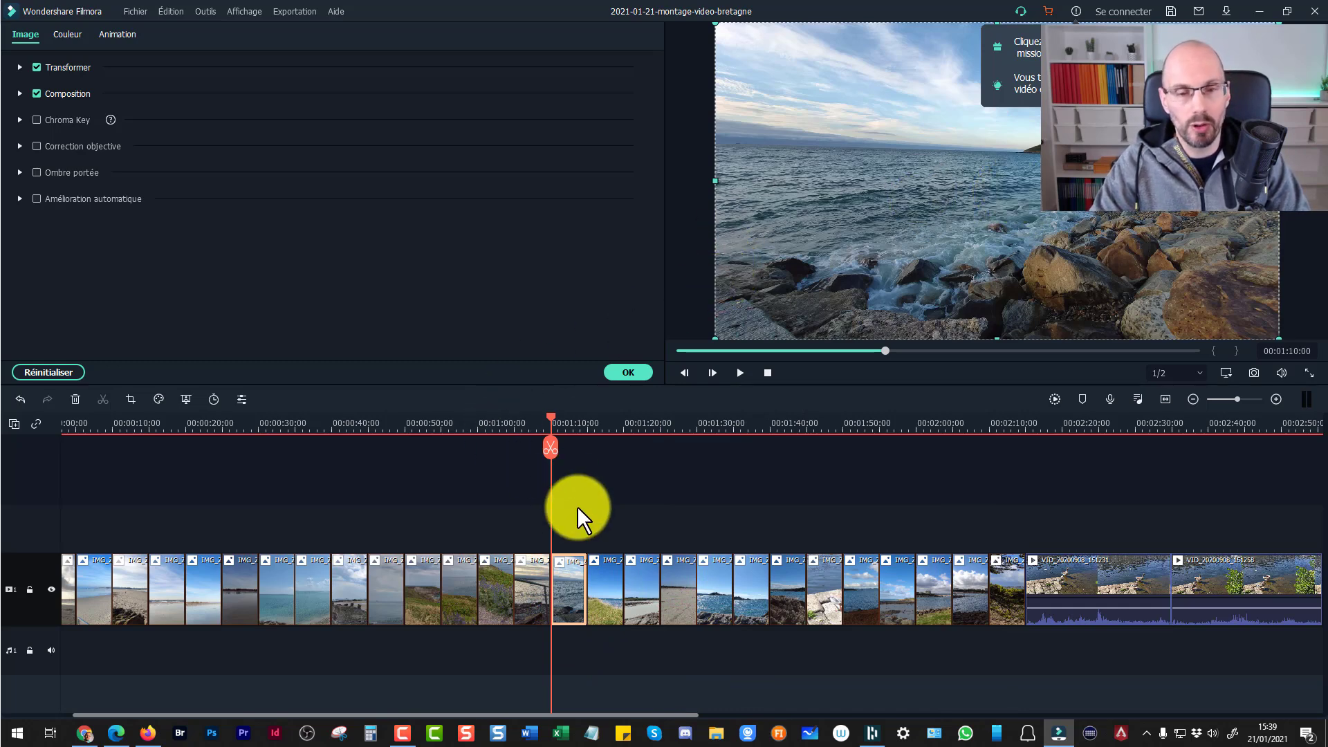
left_click_drag(567, 589, 55, 595)
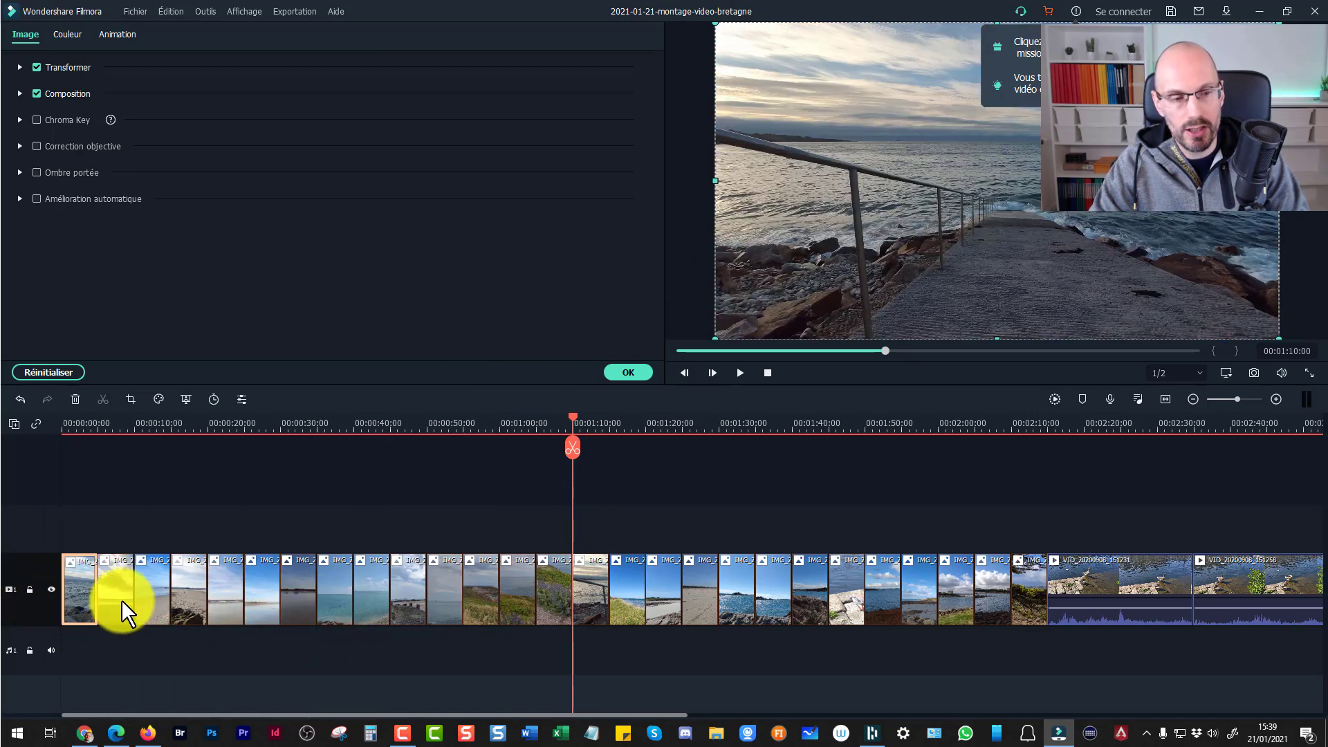
left_click_drag(104, 425, 187, 450)
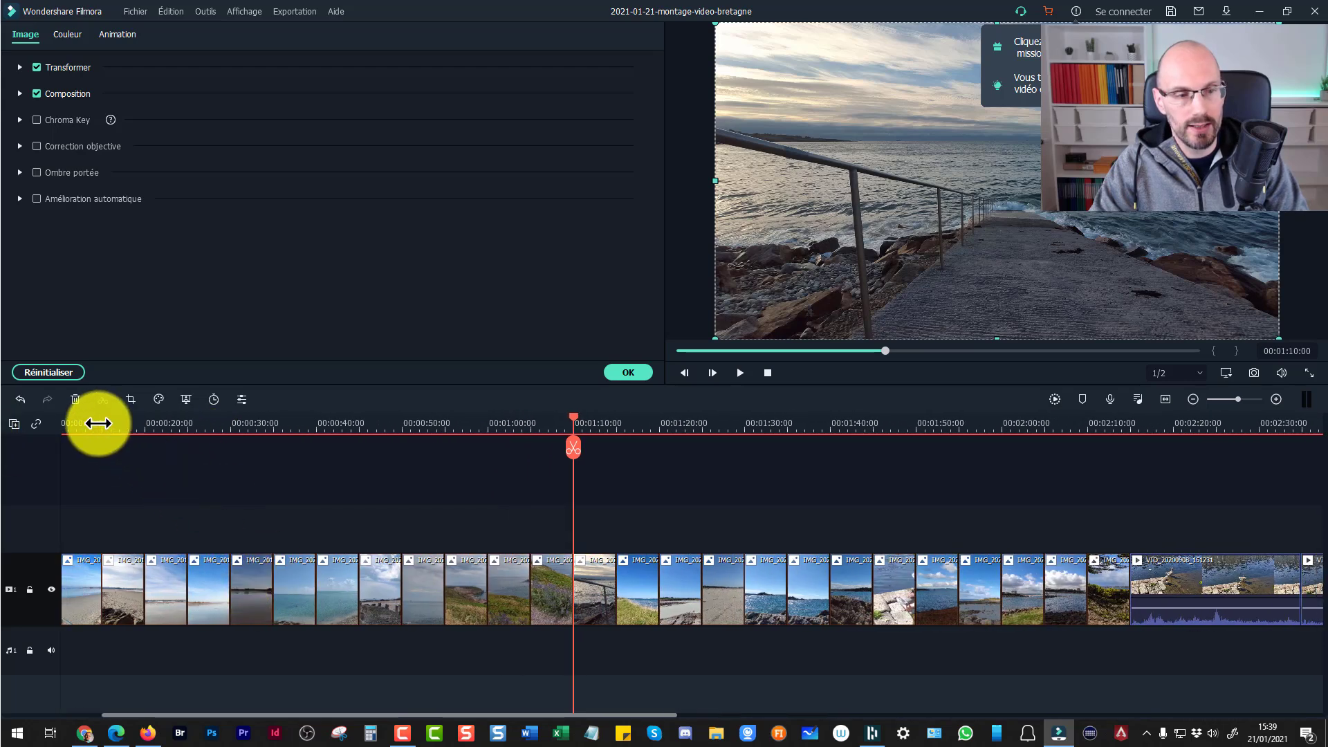
left_click_drag(574, 417, 1, 415)
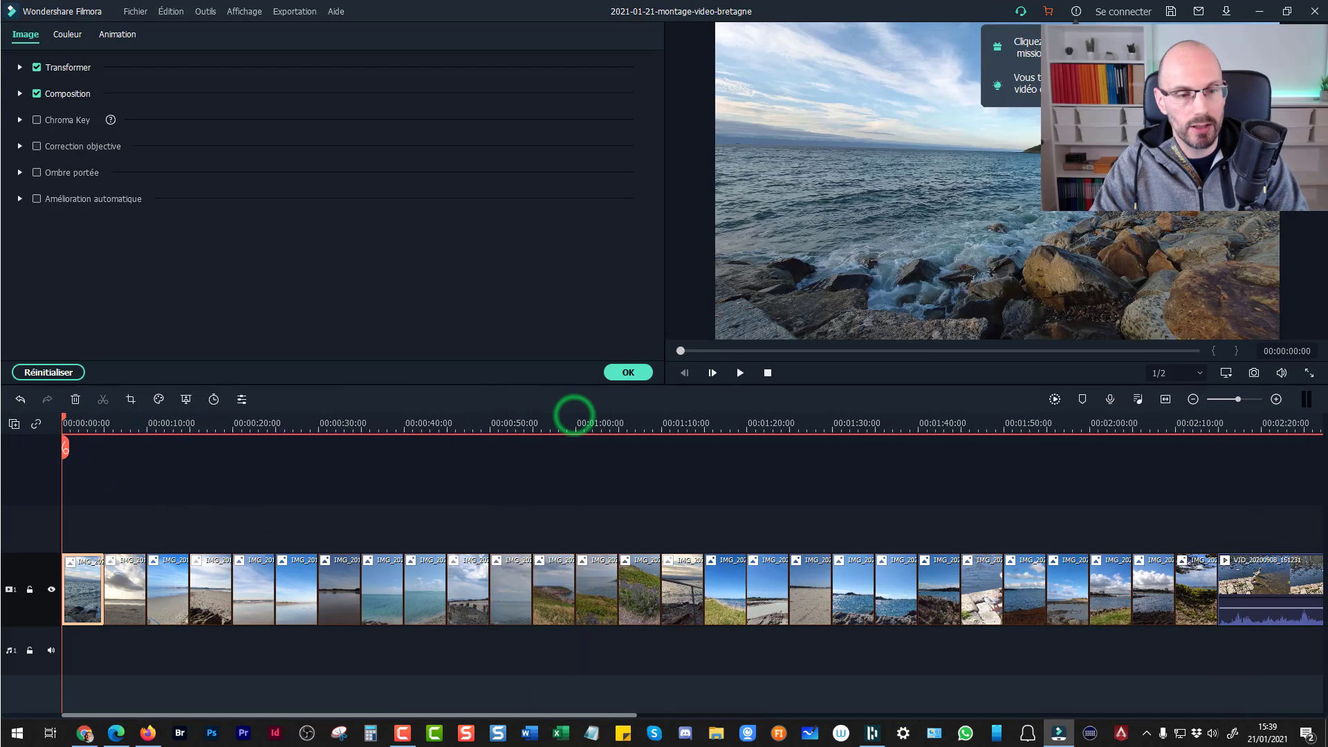
left_click(986, 43)
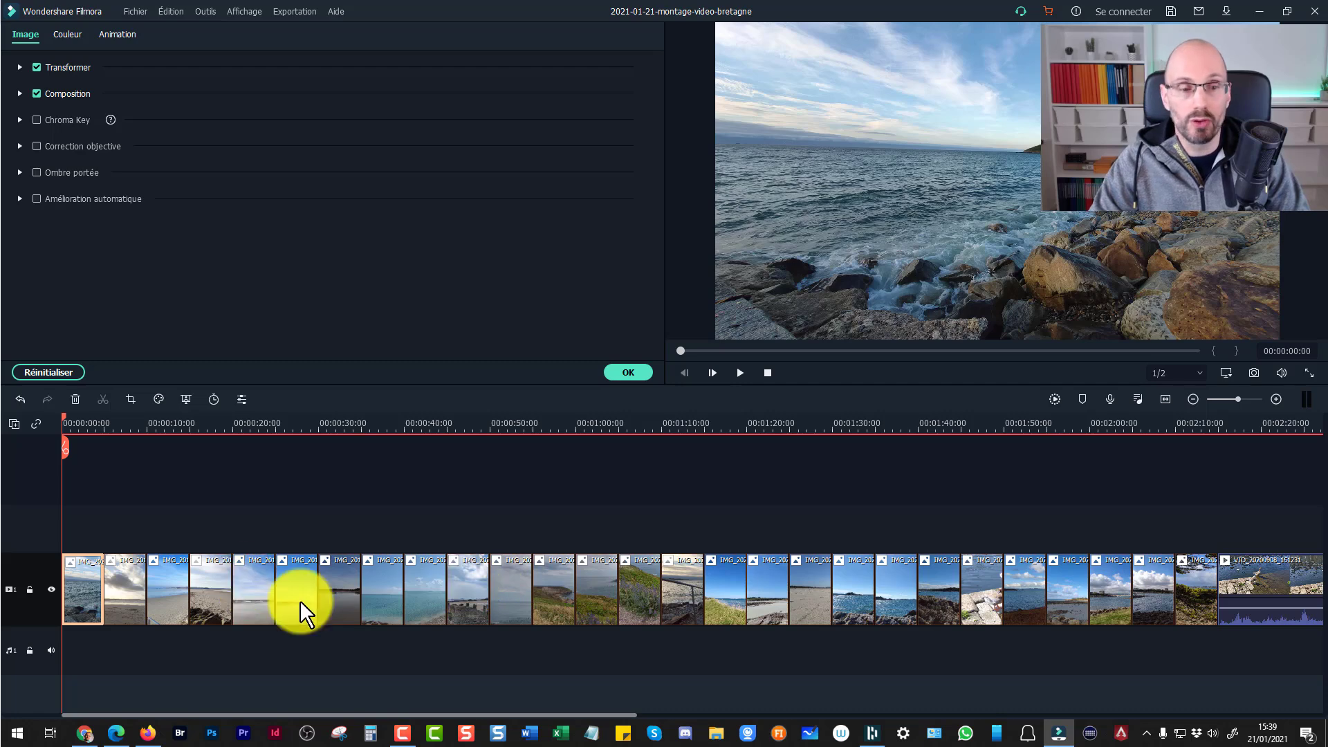
Move the dark calm-water beach photo to second place on the timeline and the photo of the walkway with a railing to third
left_click_drag(349, 608, 138, 615)
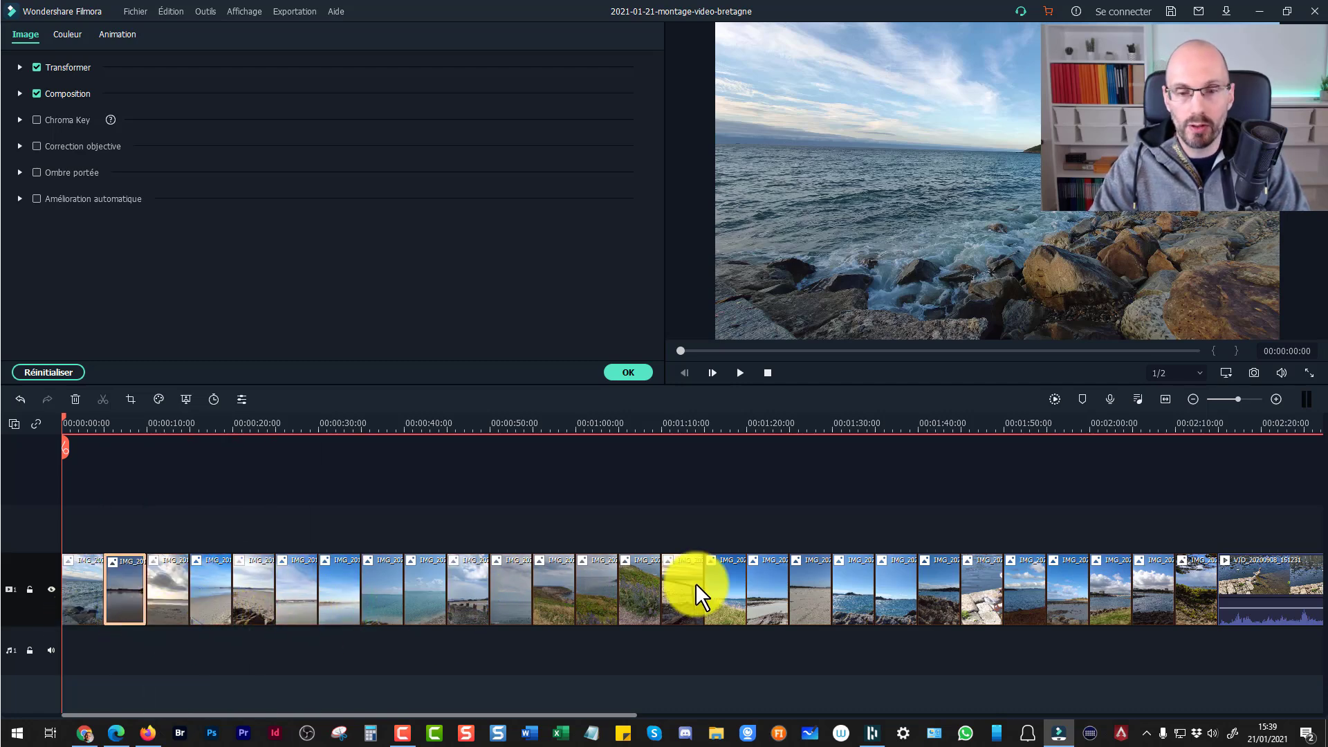
left_click_drag(682, 578, 275, 616)
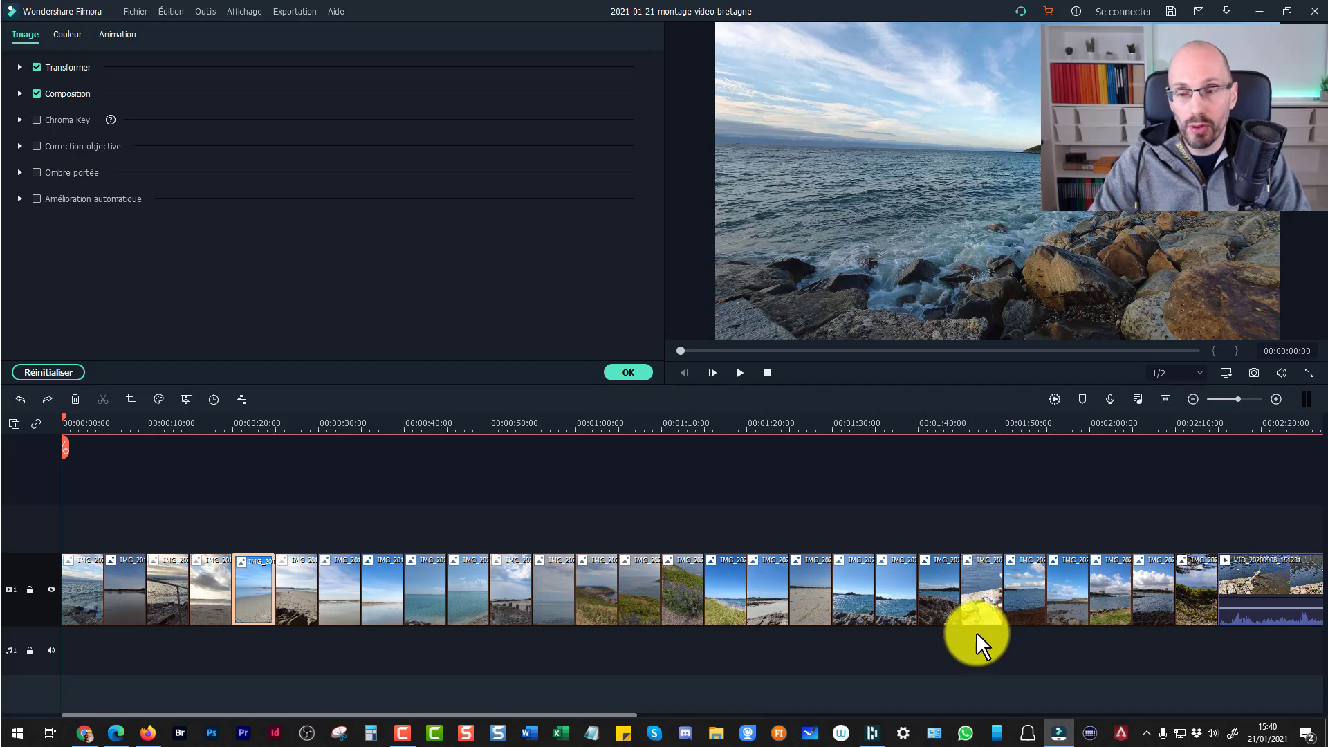
Select the first of the two videos at the end of the timeline and play a few seconds of it
left_click_drag(509, 712, 757, 713)
left_click(648, 424)
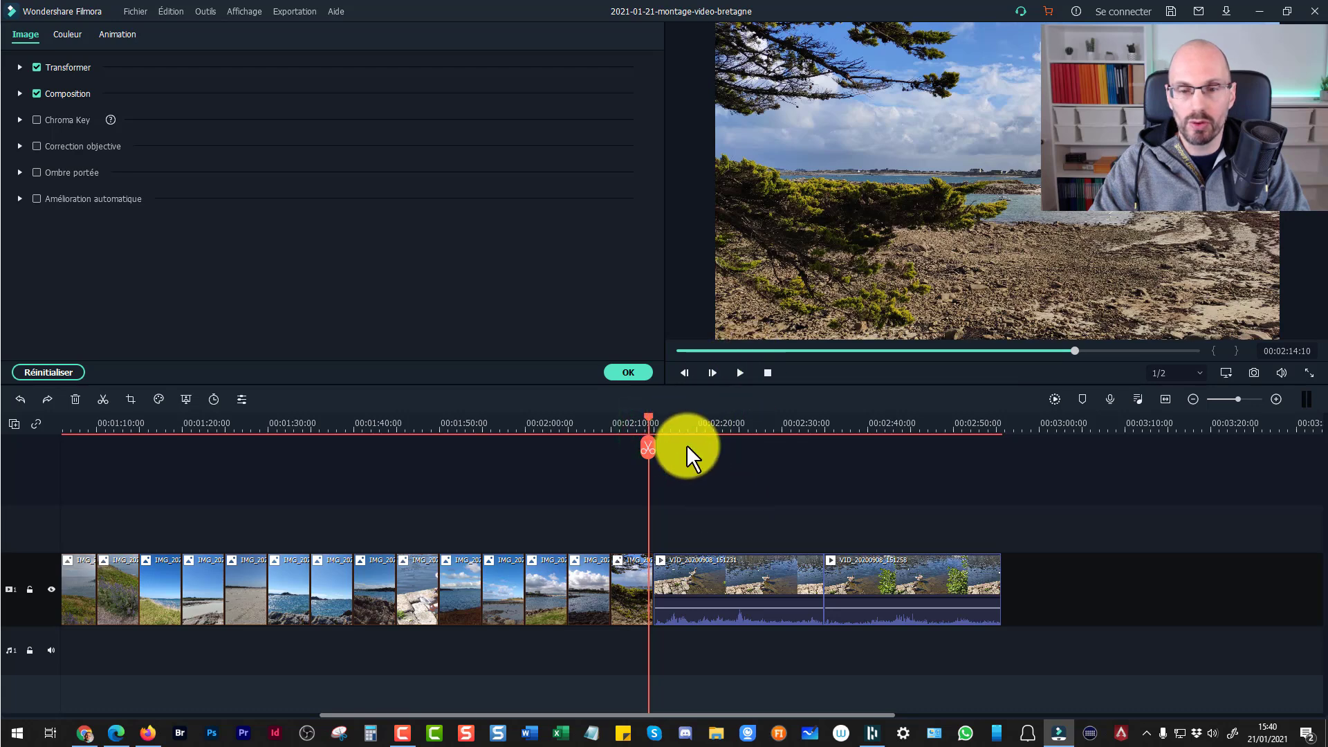
left_click(708, 577)
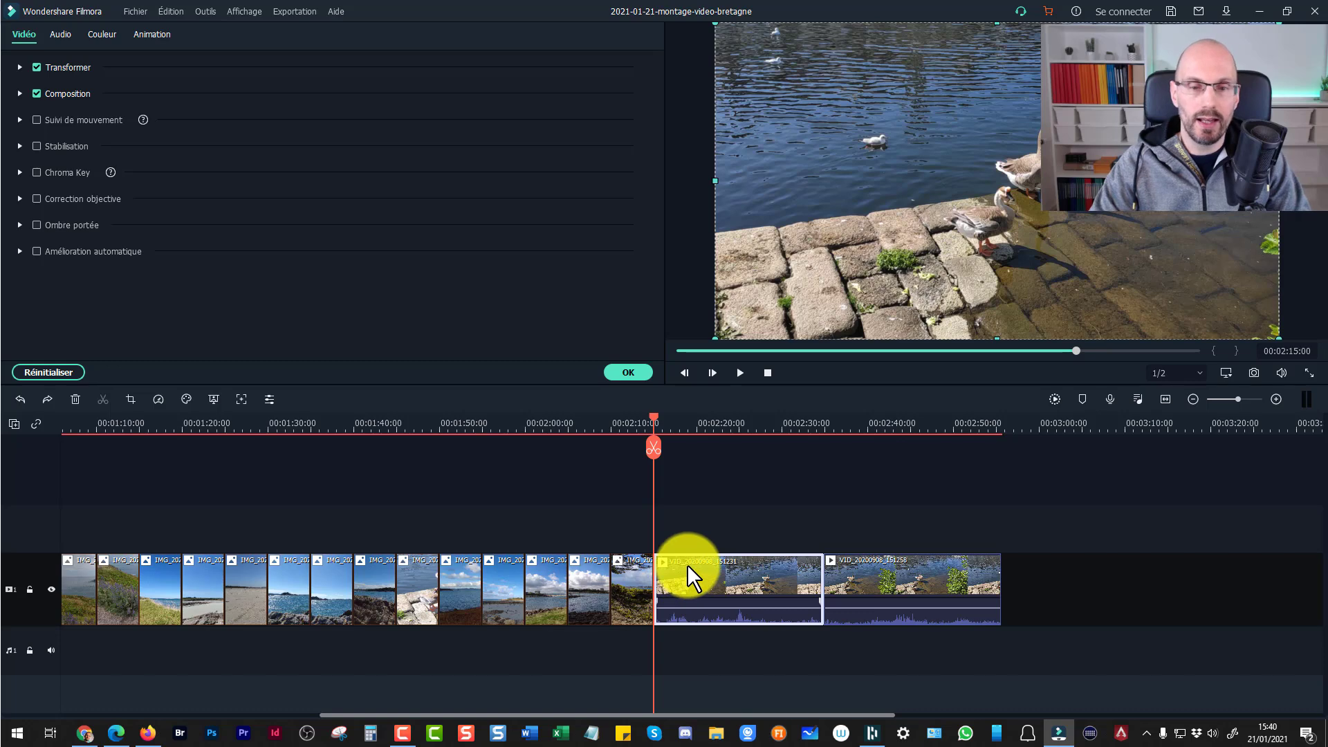
left_click(739, 373)
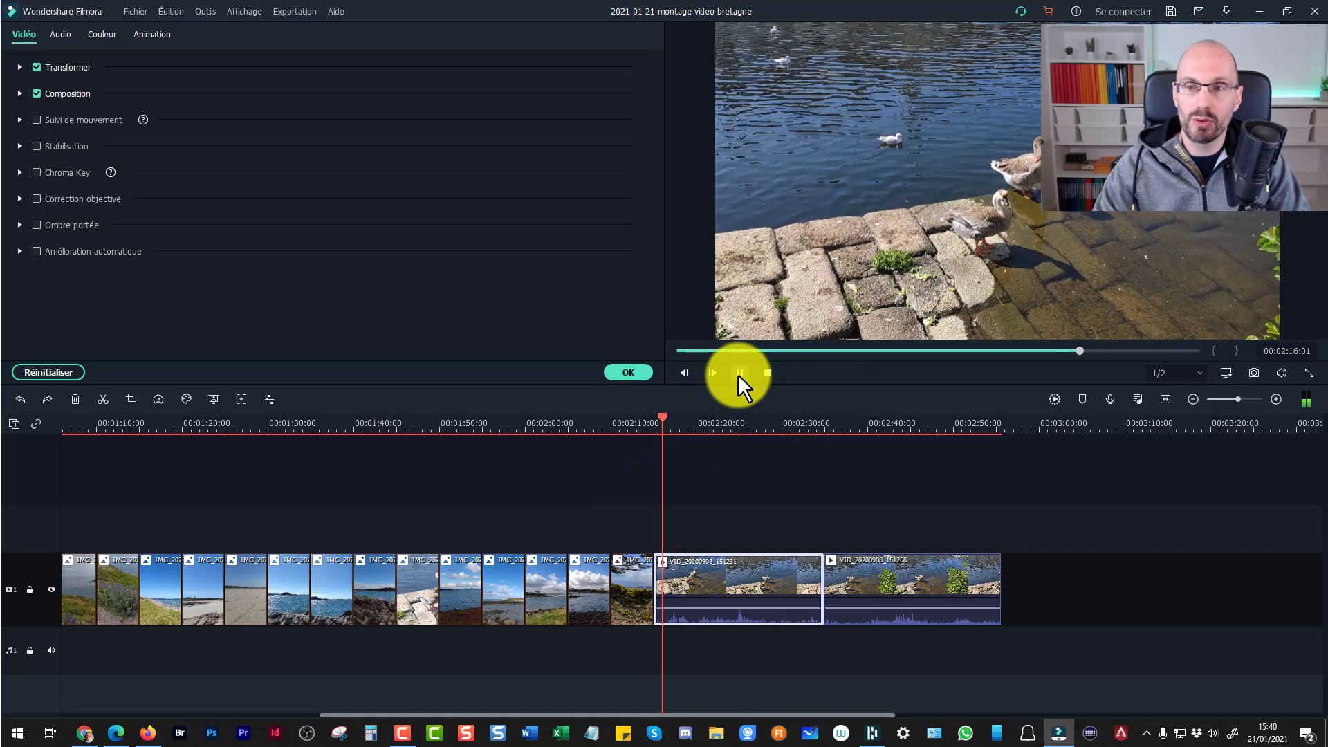
left_click(738, 374)
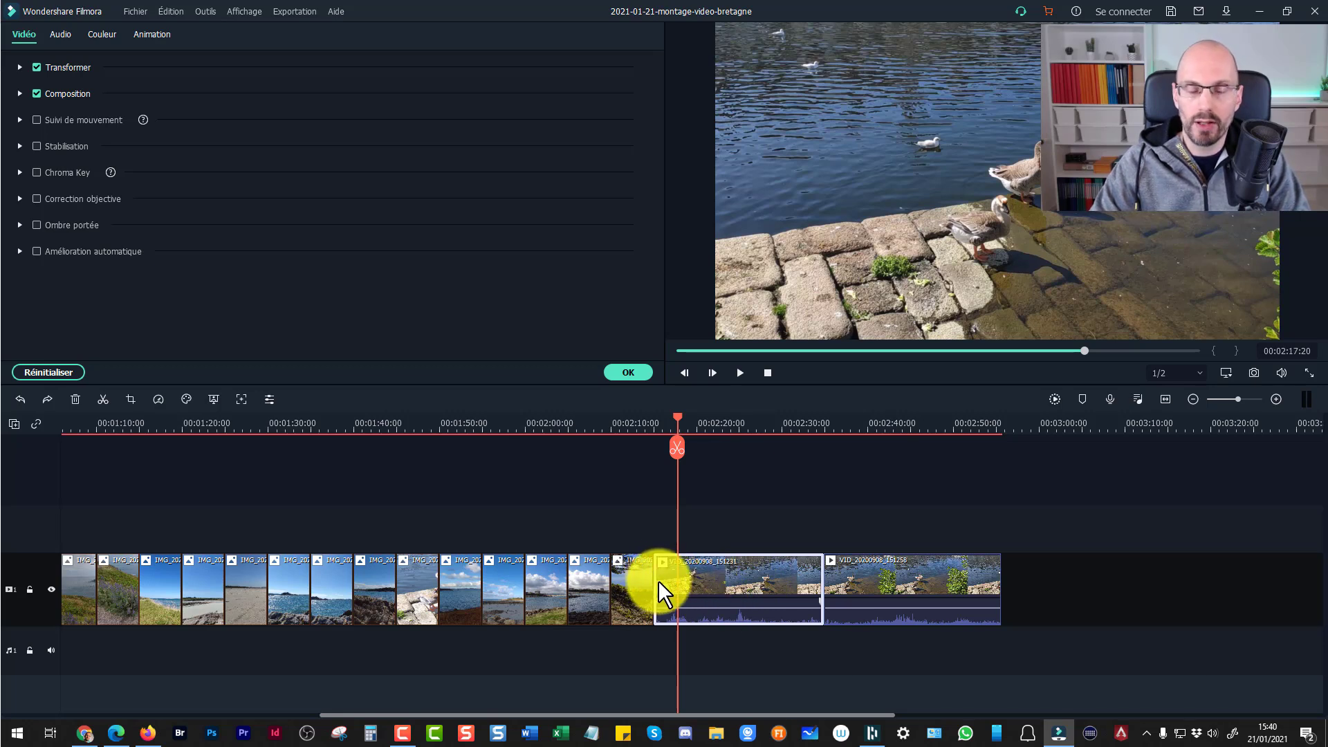
Trim the first video at both its start and end to about 7 seconds and play back its opening
left_click_drag(655, 580, 706, 580)
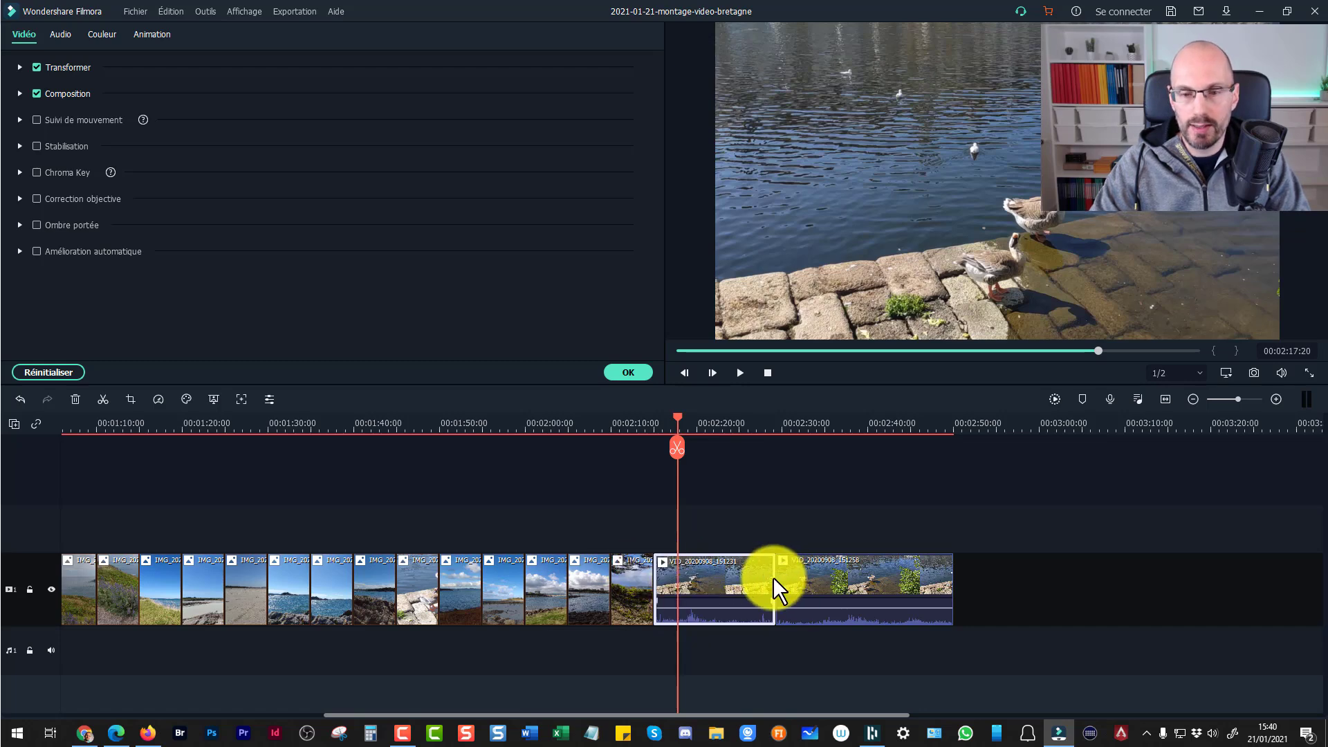
left_click_drag(775, 580, 717, 581)
mouse_move(676, 414)
left_mouse_down()
mouse_move(652, 417)
mouse_move(659, 425)
left_mouse_up()
key("space")
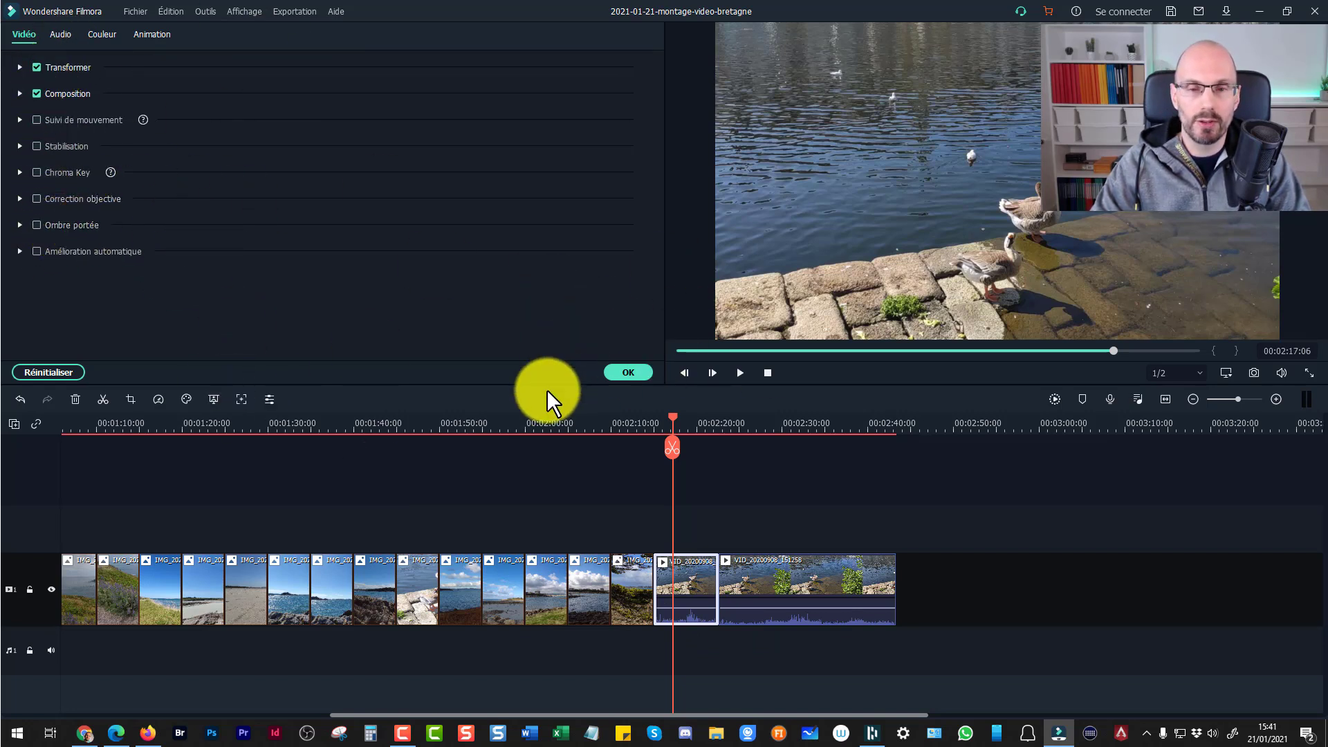
left_click(627, 371)
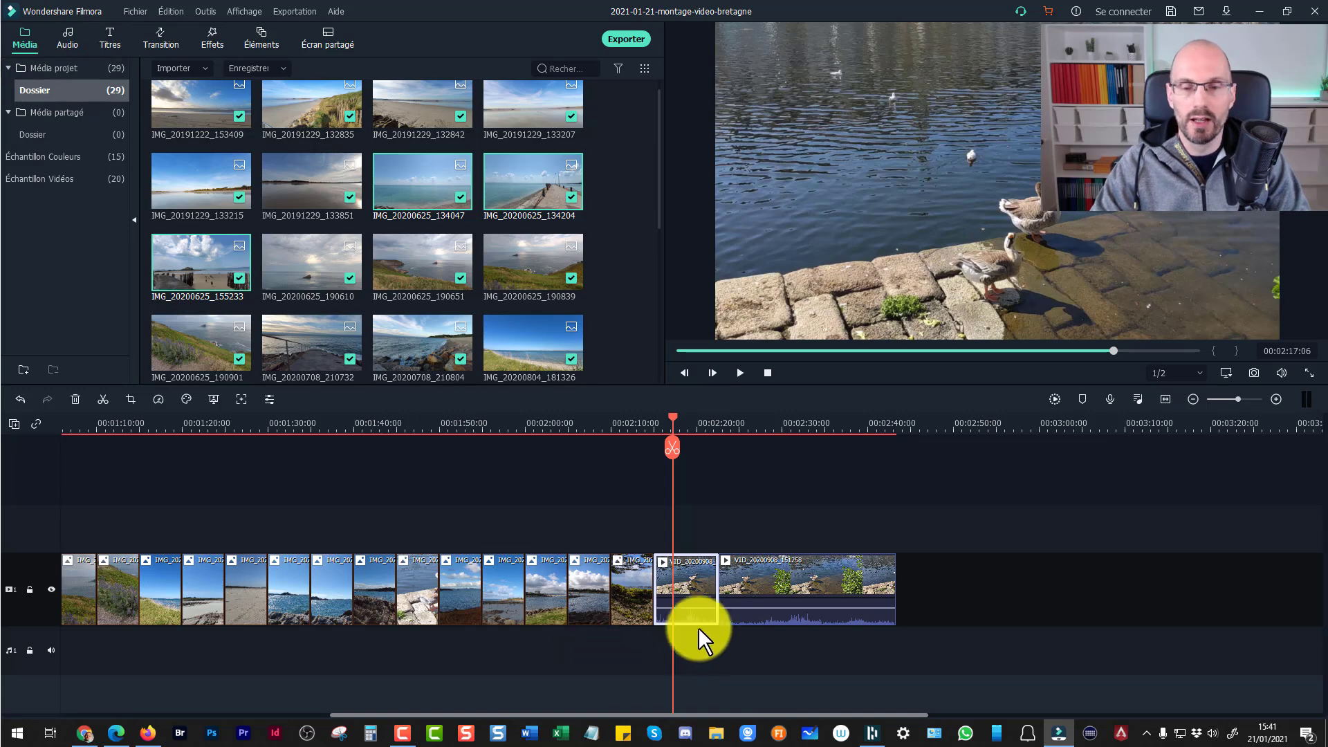
Try shrinking the first video's frame in the preview twice, resetting it each time, and close its settings
double_click(679, 581)
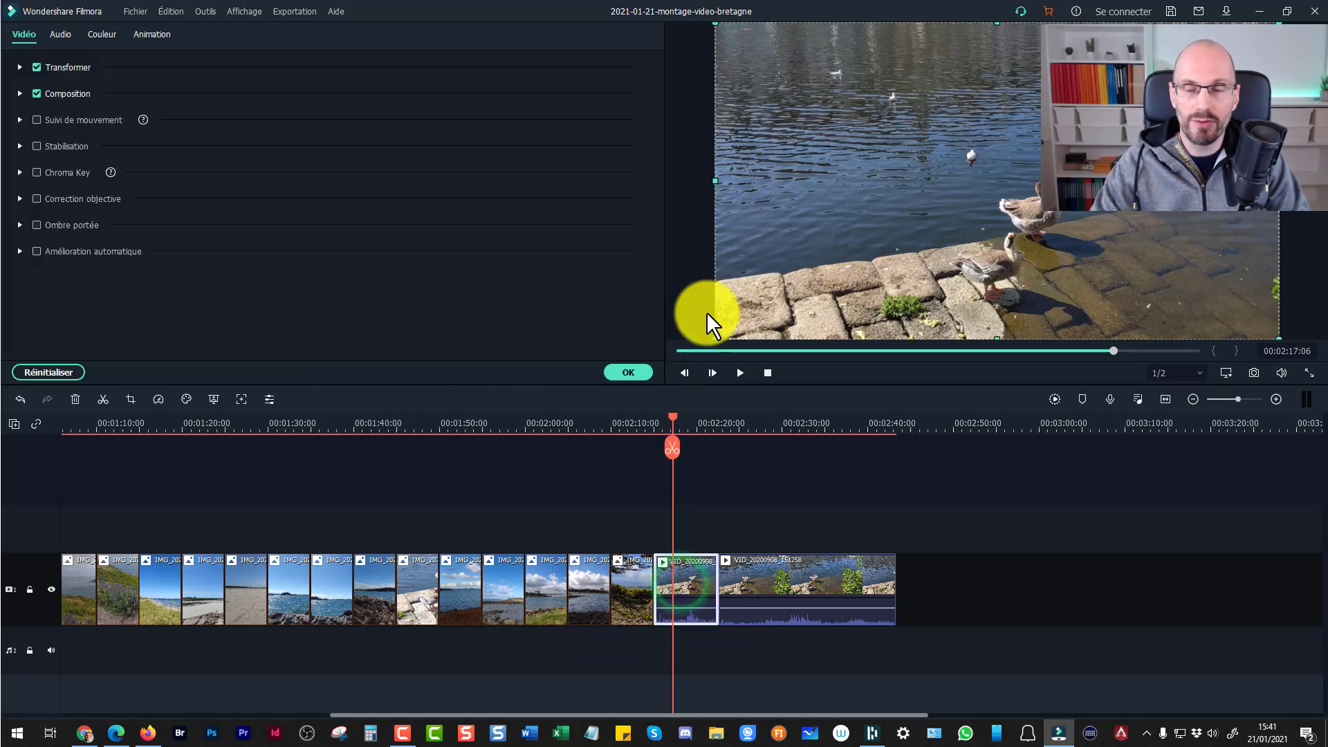
left_click_drag(715, 331, 848, 192)
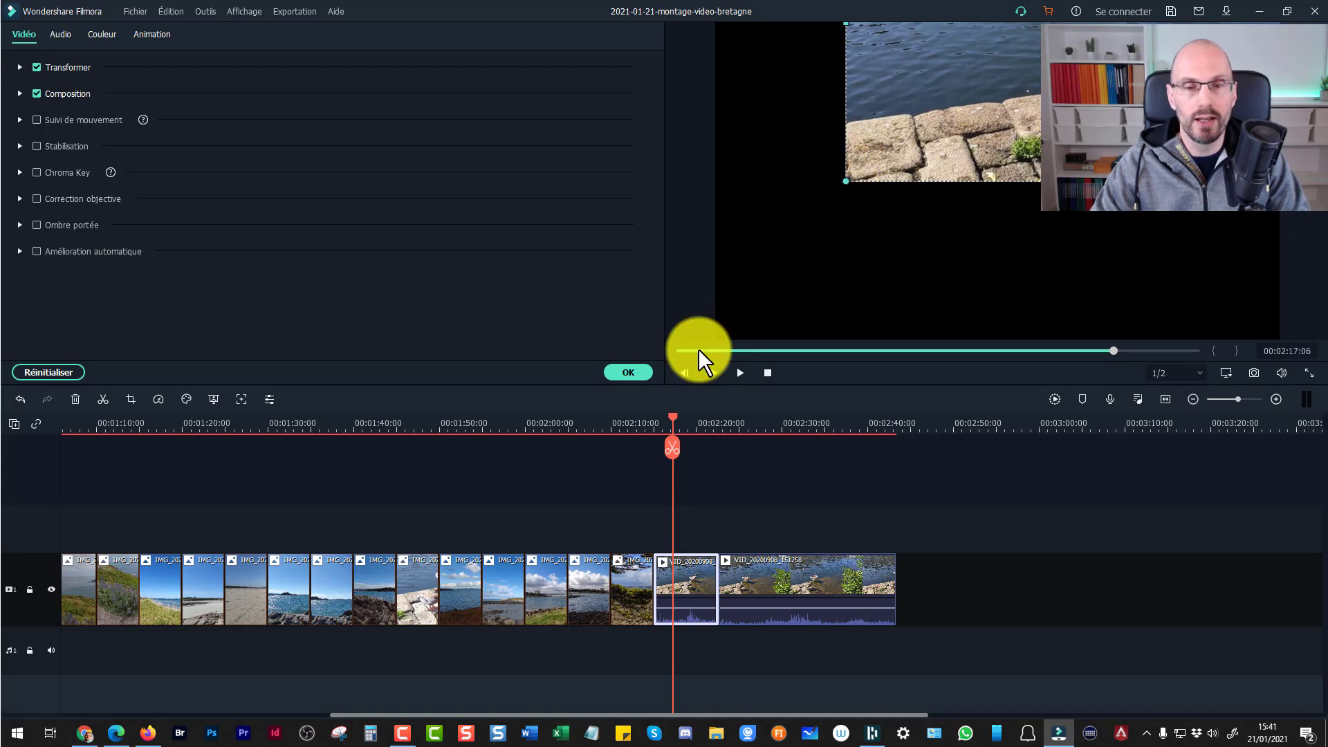
left_click(53, 371)
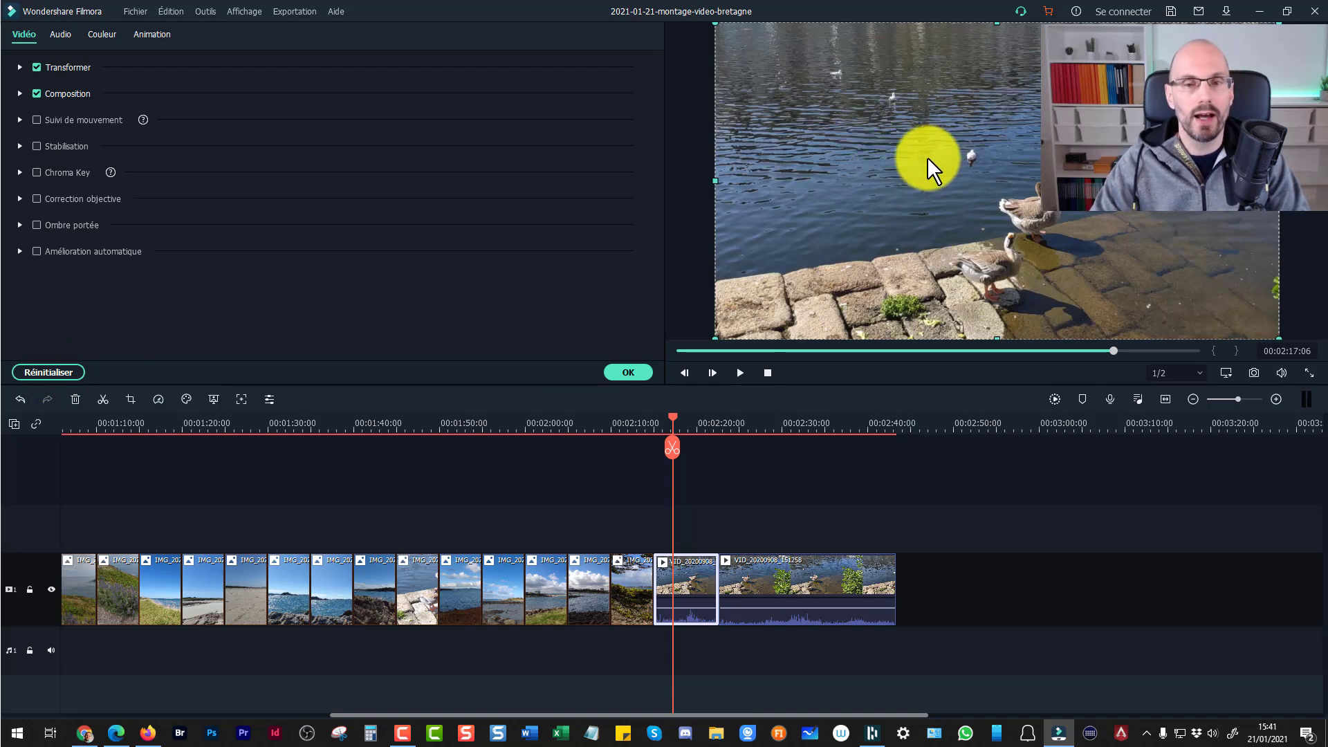
left_click_drag(714, 339, 1003, 114)
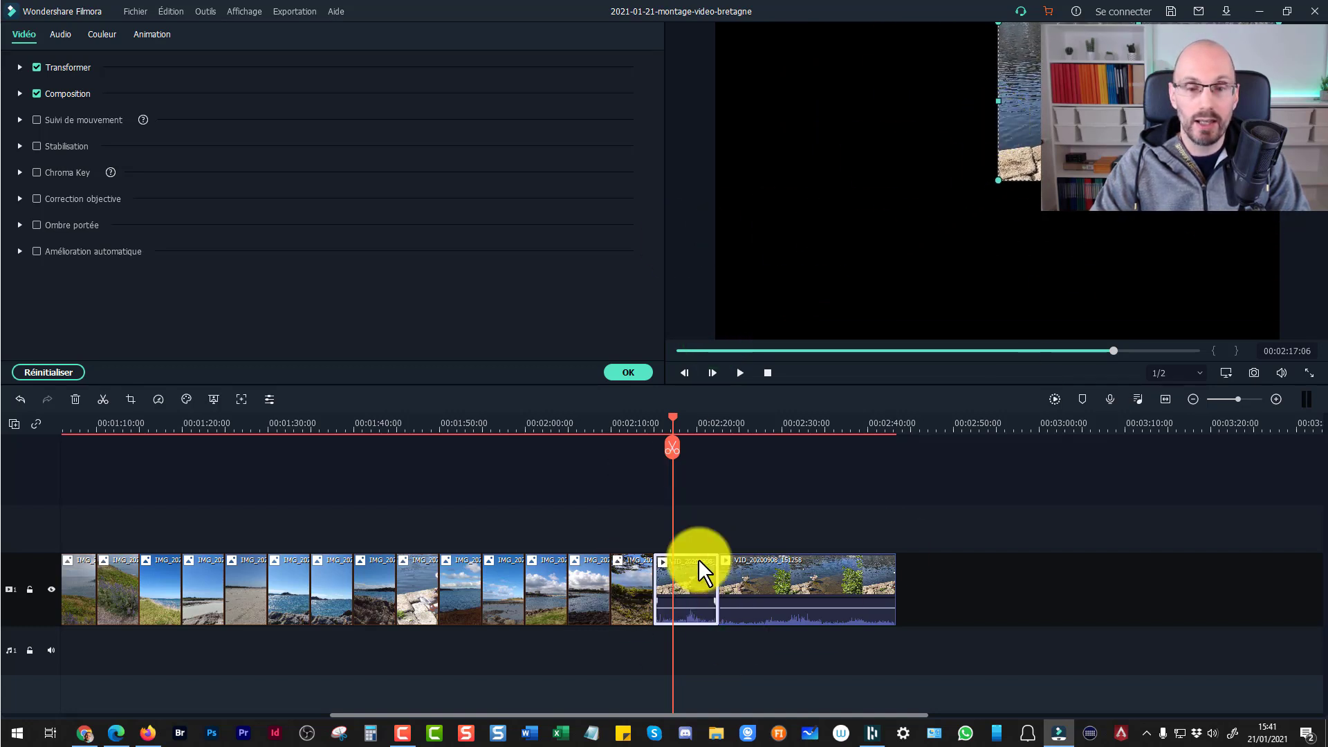
left_click(49, 370)
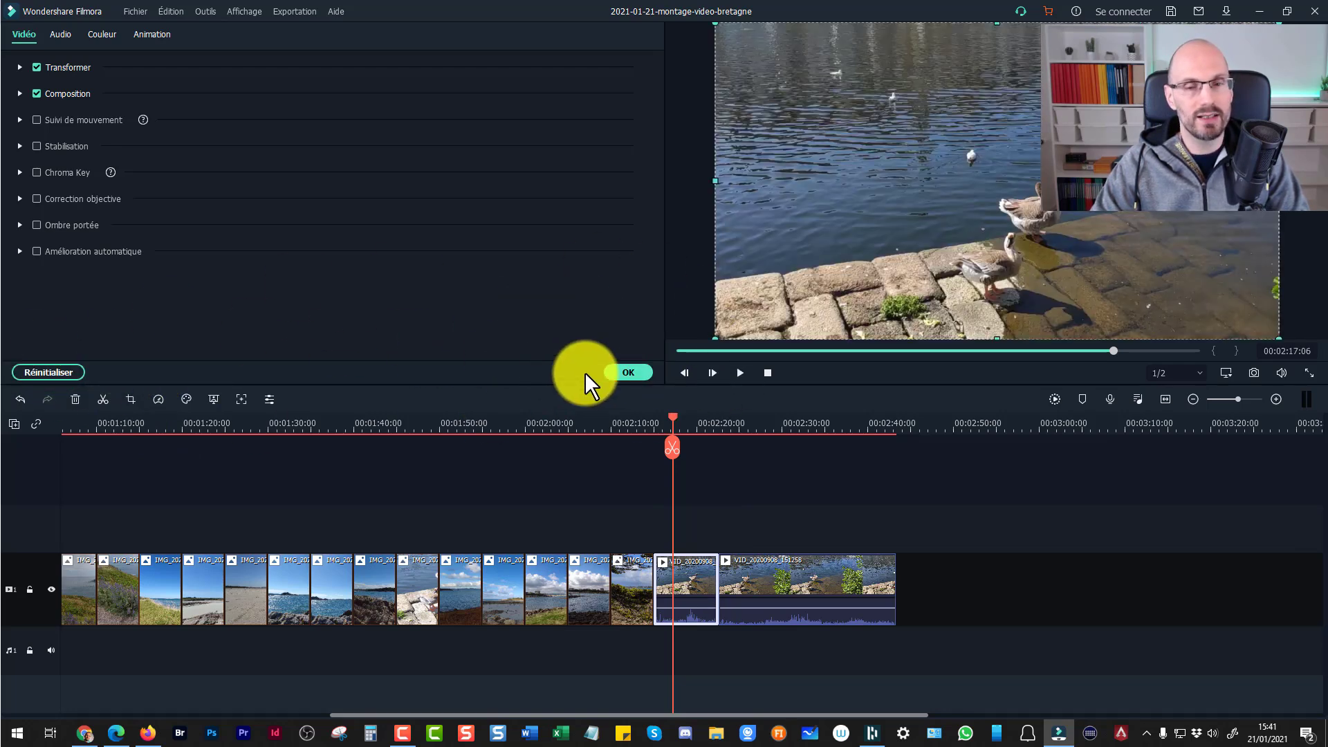
left_click(640, 372)
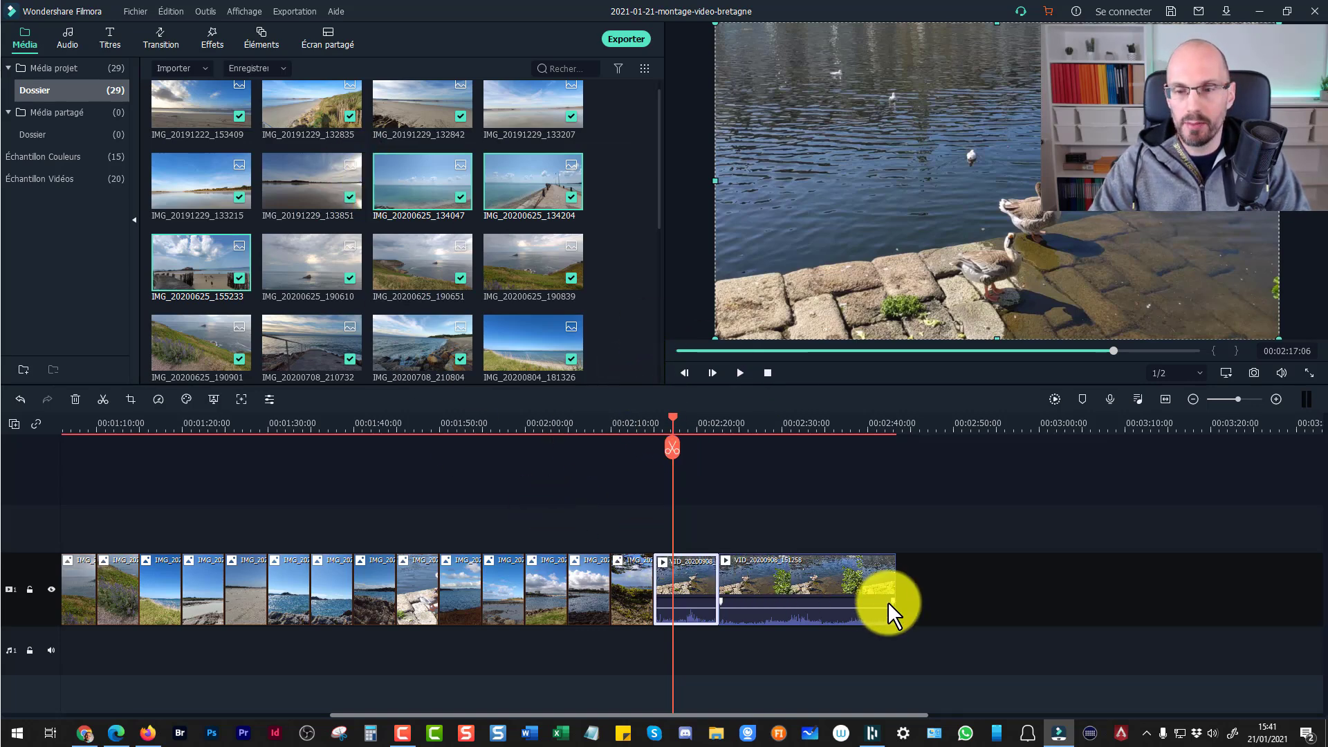
Shorten the second video from its end to about 10 seconds and move the first video directly before photo IMG_20200804_181326
left_click(766, 588)
left_click_drag(893, 578, 783, 575)
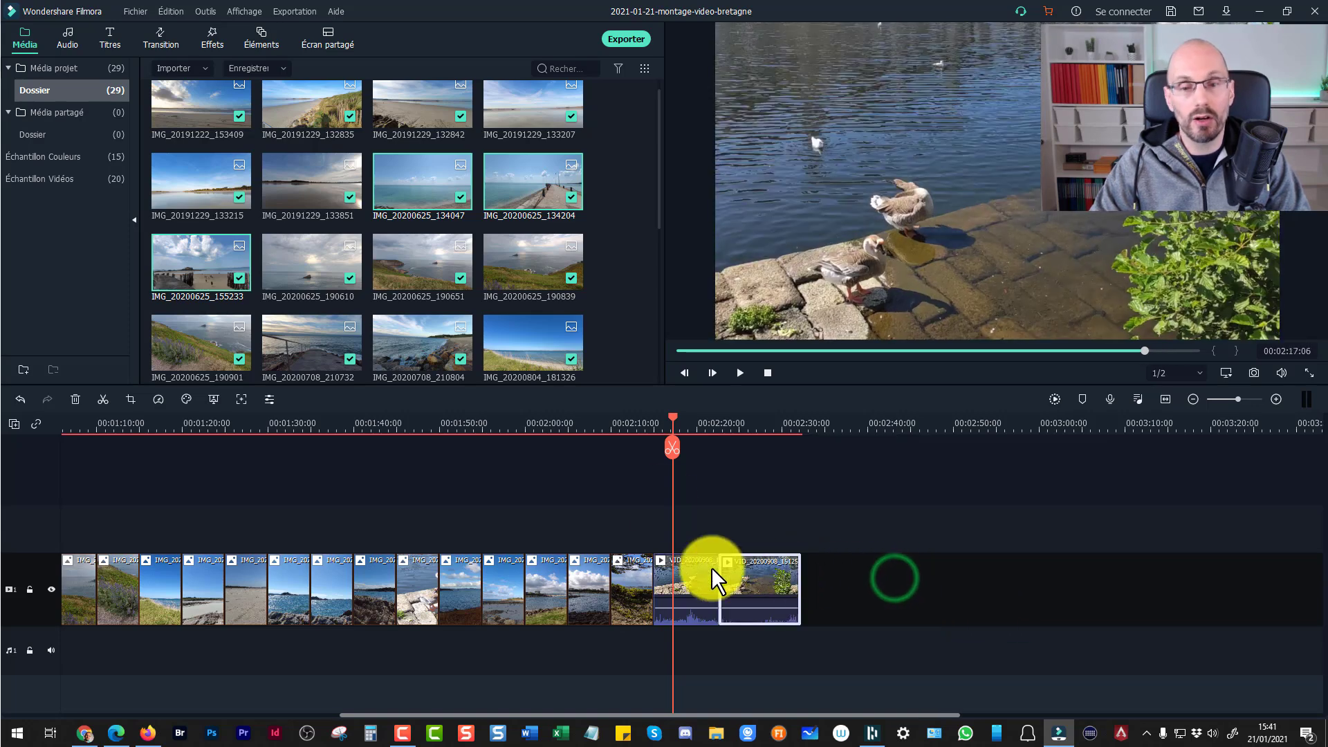
left_click_drag(627, 715, 439, 714)
left_click_drag(1068, 573, 523, 597)
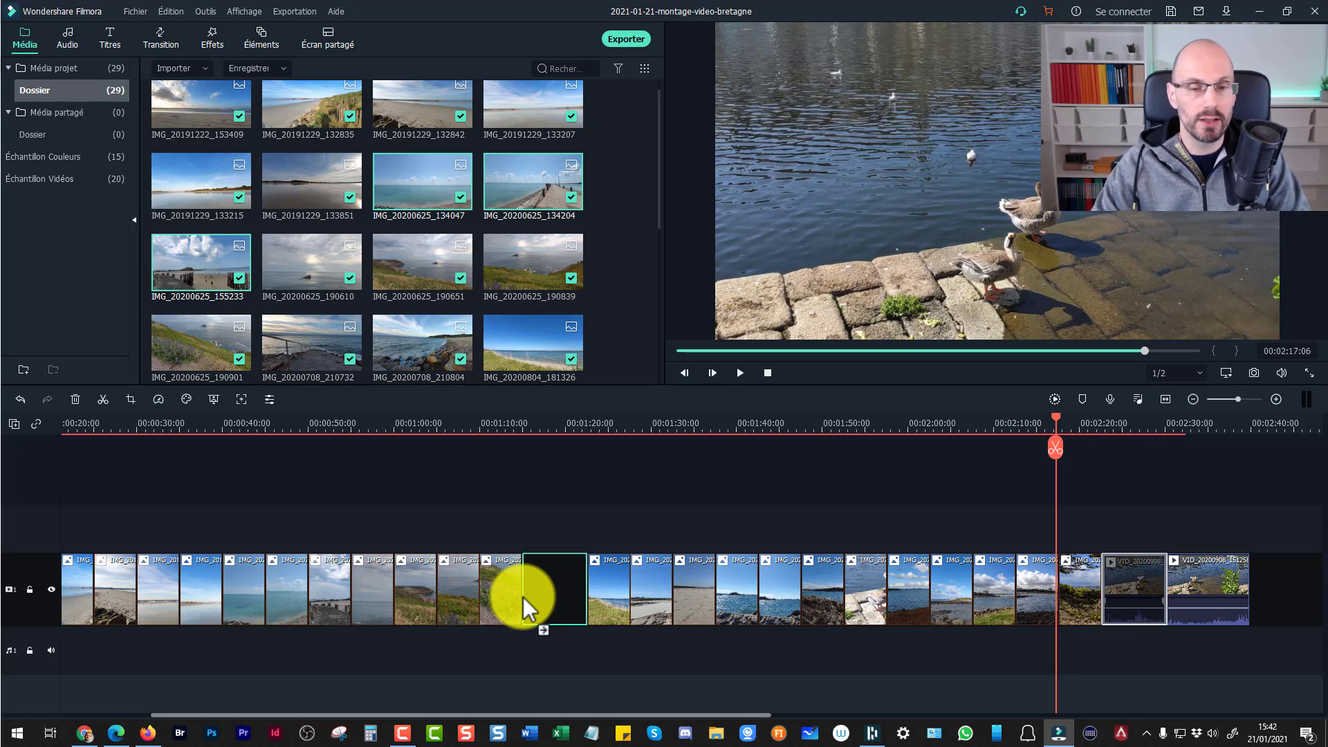
left_click_drag(523, 597, 523, 597)
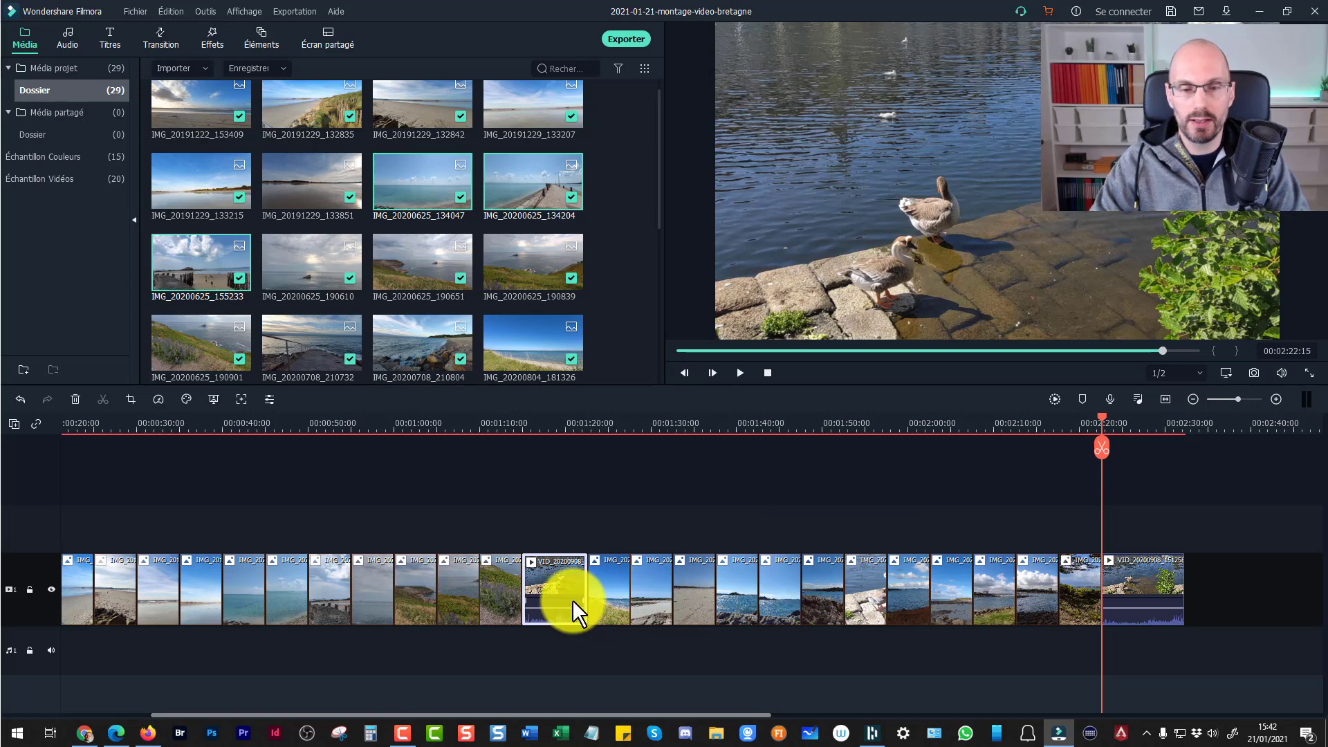
Extend photo IMG_20200804_181326 on the timeline to about 28 seconds and place the playhead inside it at 00:01:38:16
left_click(621, 586)
left_click_drag(629, 593, 831, 597)
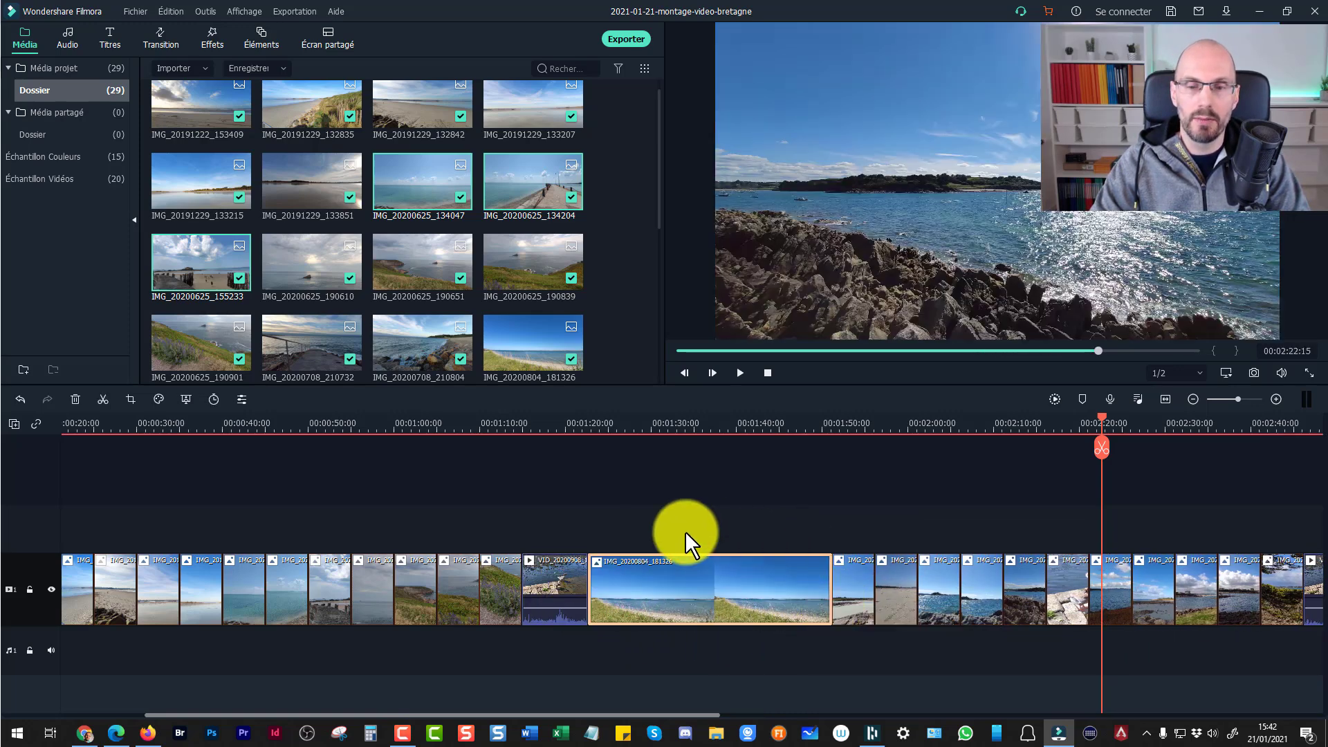
left_click(669, 425)
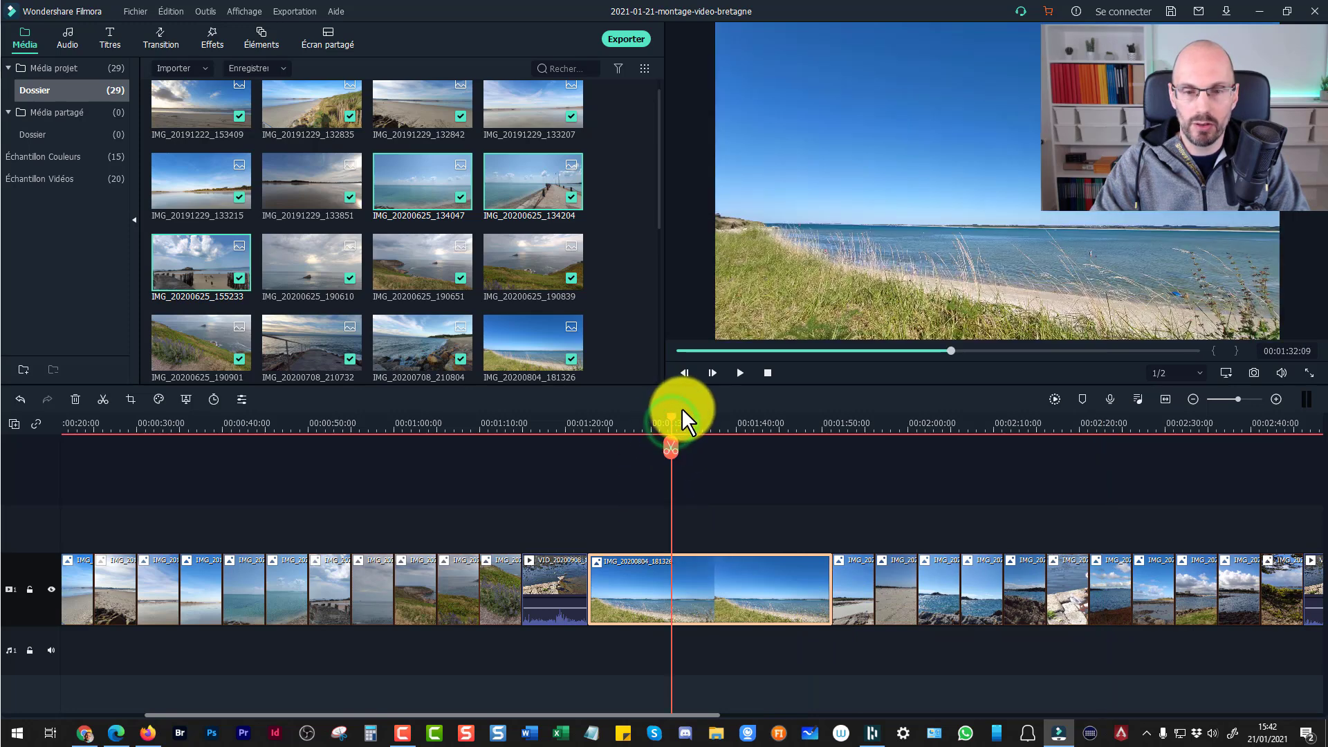
left_click_drag(669, 416, 725, 460)
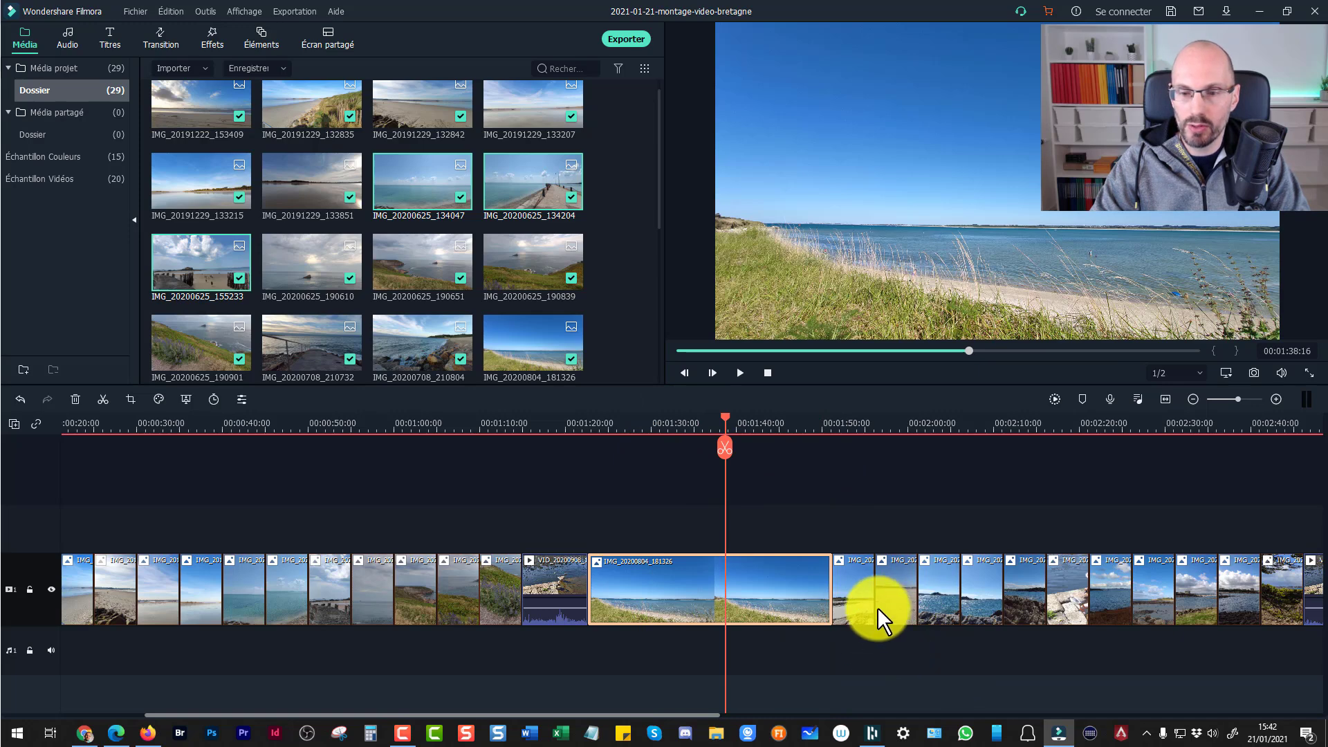
Insert the following beach photo into the middle of the extended photo, splitting it in two, and undo the insertion
left_click(853, 584)
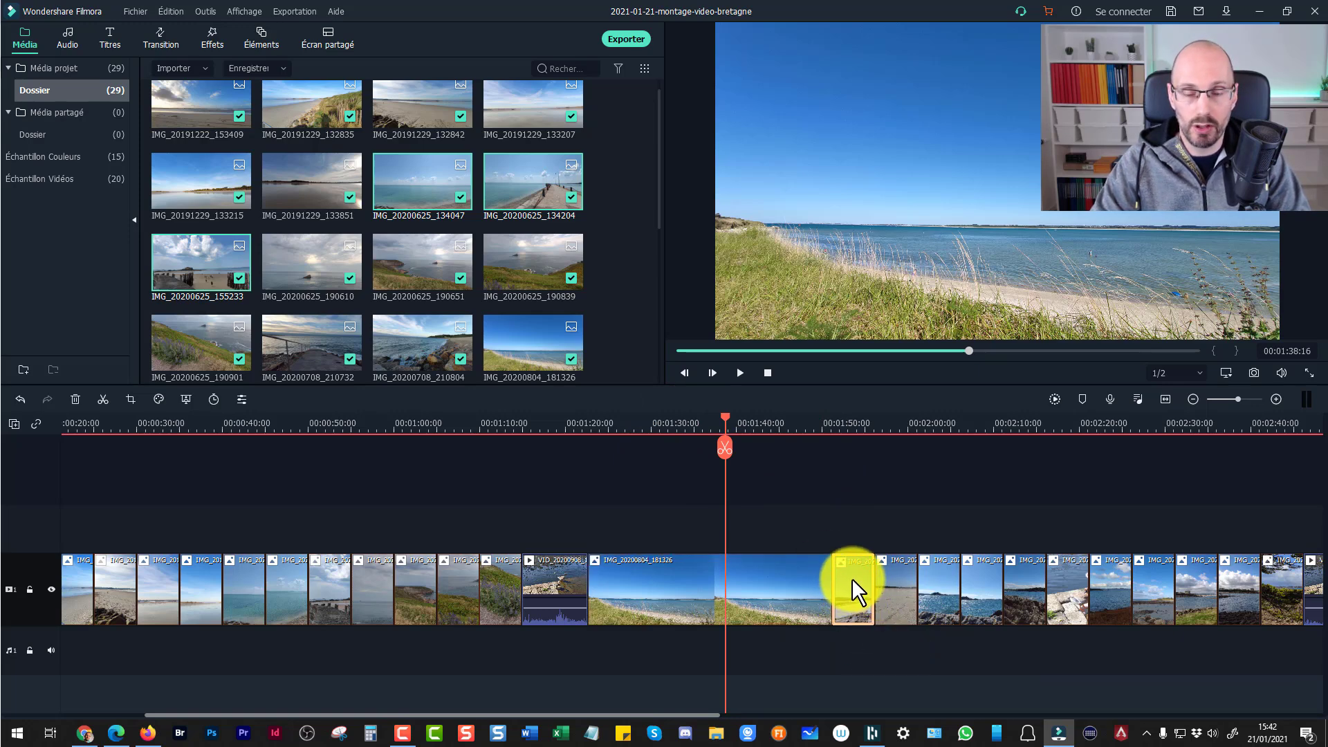
left_click(852, 579)
left_click_drag(853, 581, 709, 581)
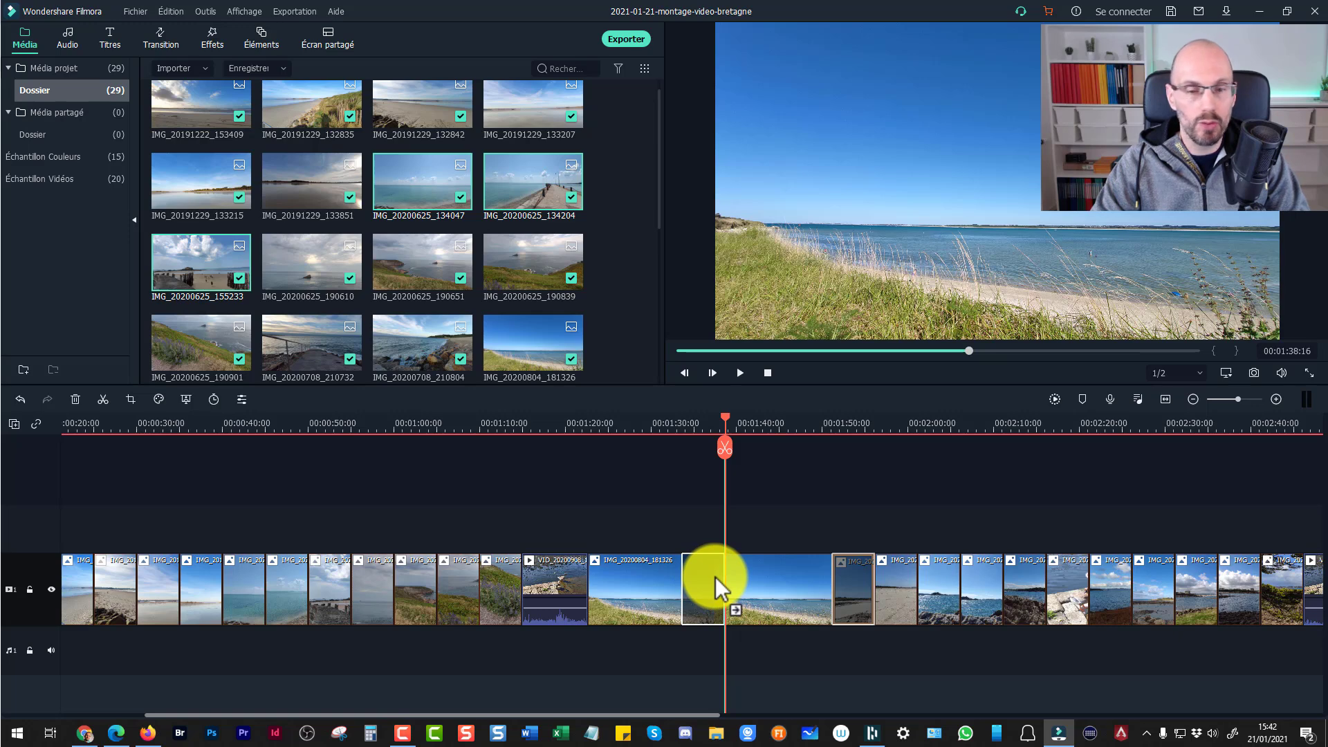
left_click_drag(715, 577, 716, 577)
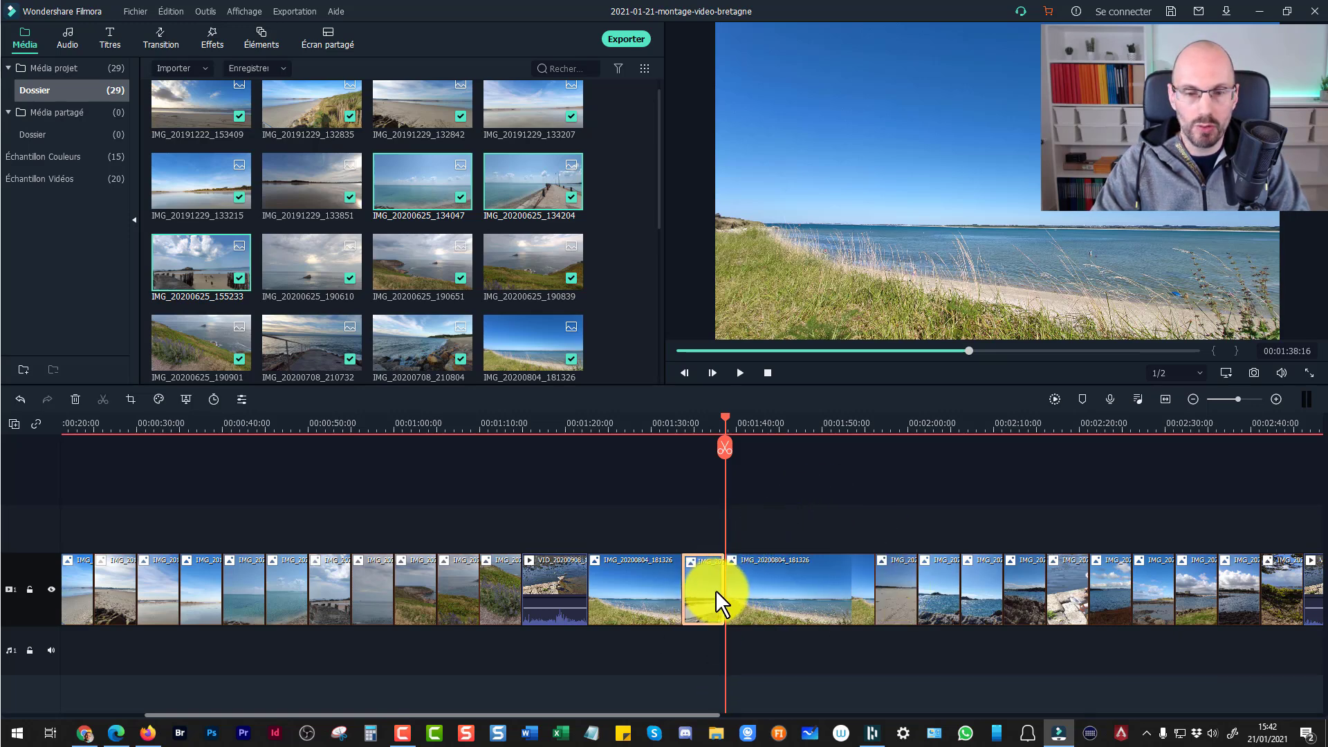
left_click(790, 585)
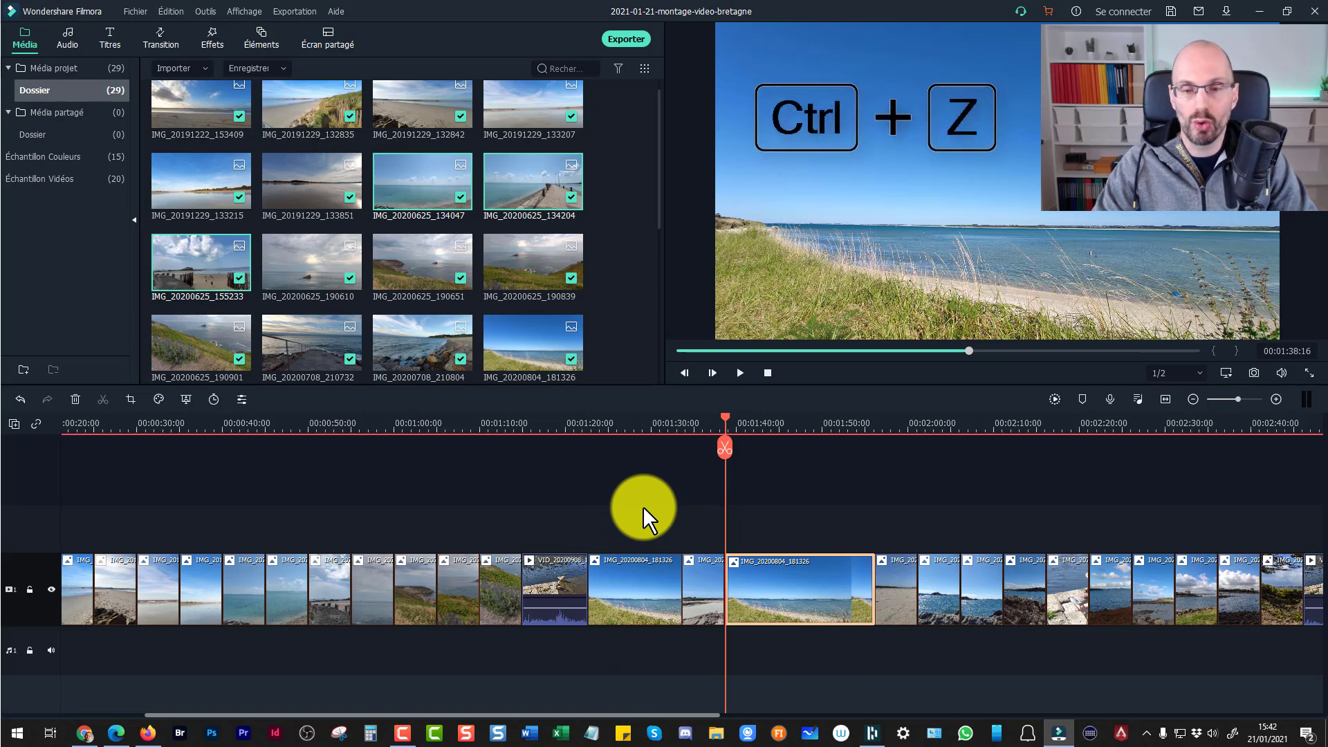
key("ctrl+z")
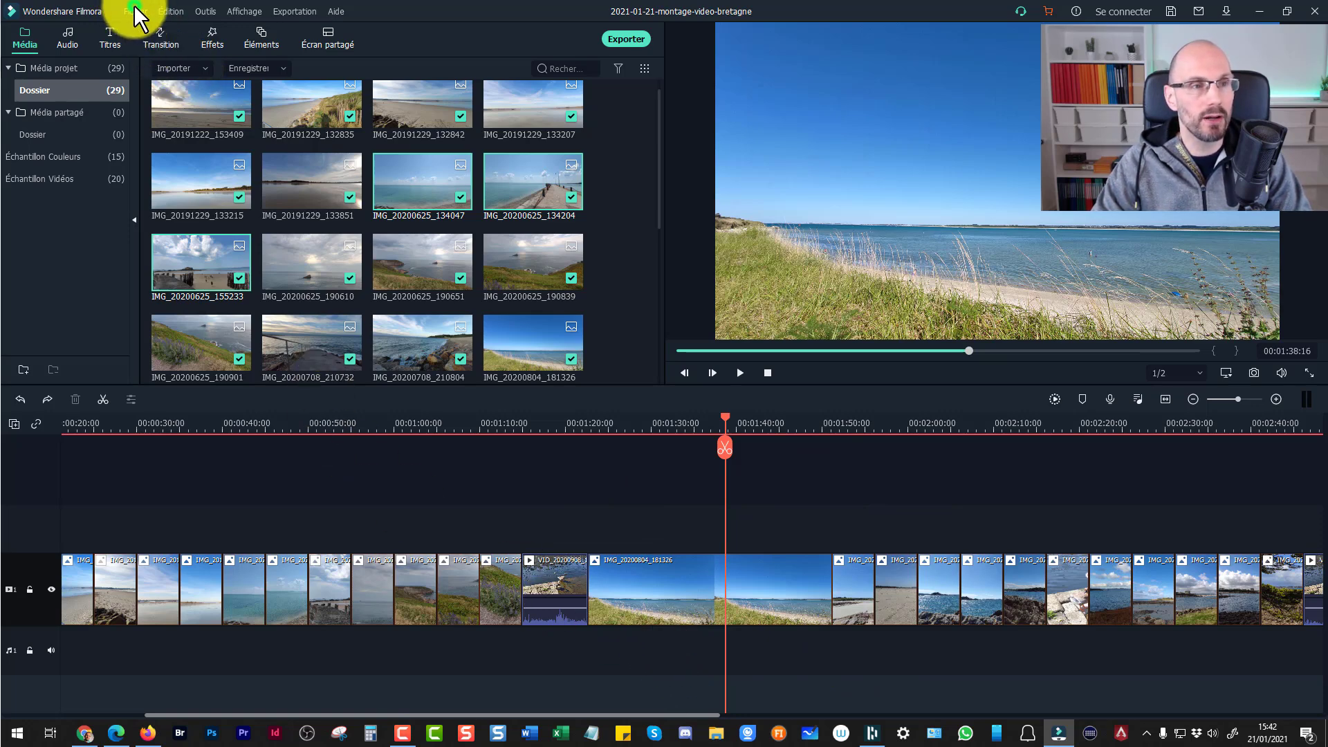
Undo the extension of photo IMG_20200804_181326 and the relocation of the first video
left_click(164, 9)
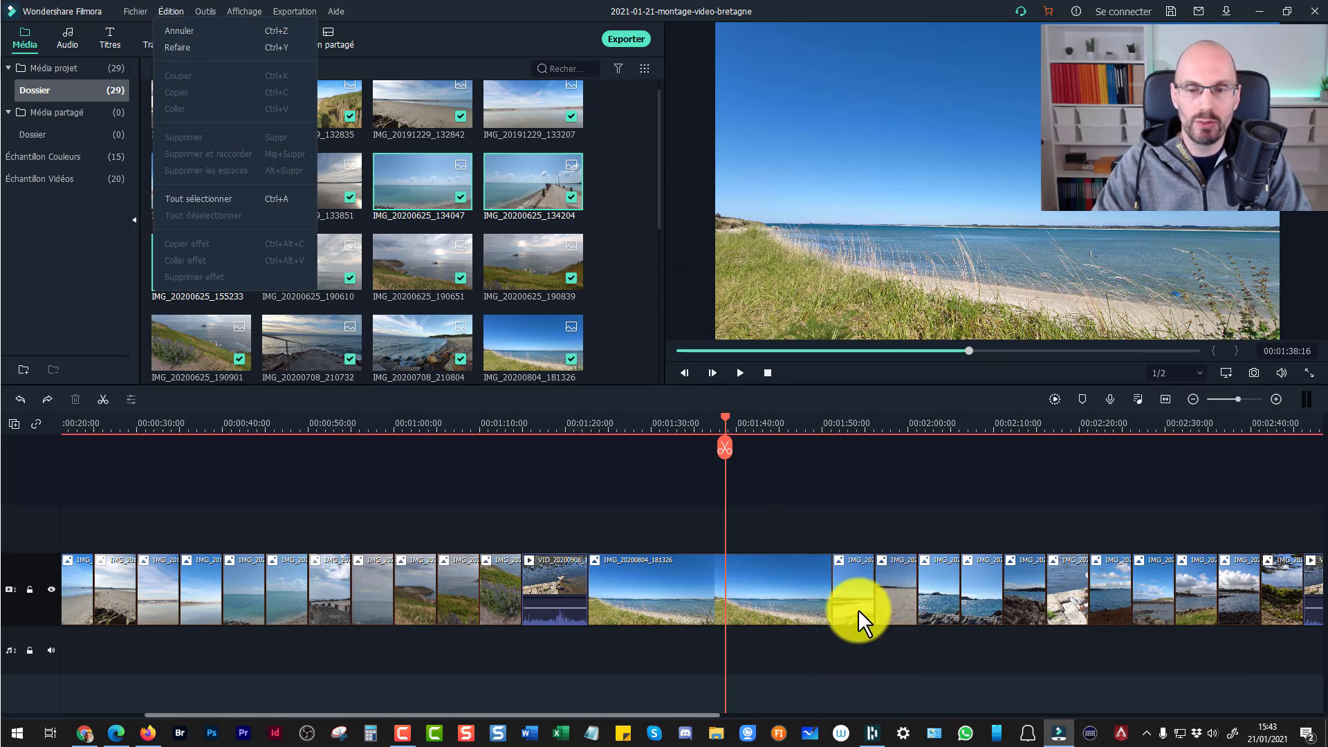
left_click(181, 29)
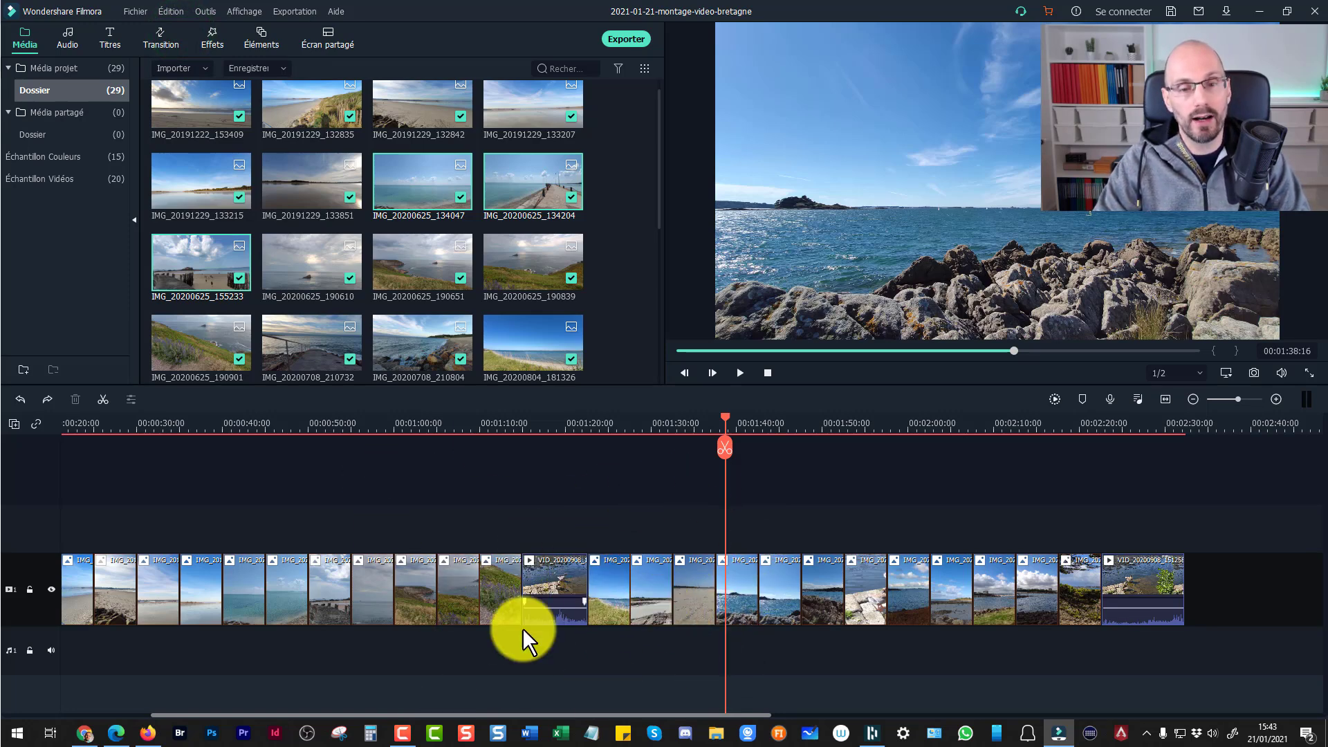
left_click(163, 11)
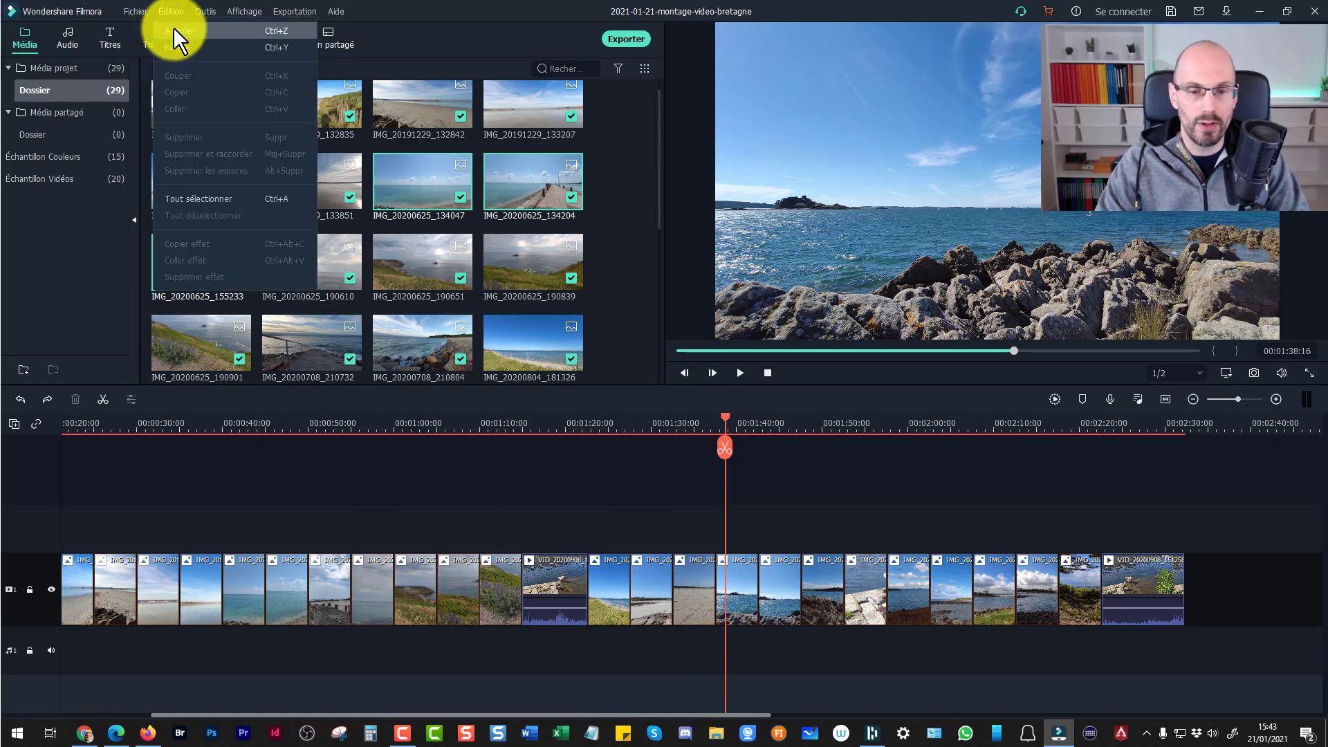
left_click(174, 31)
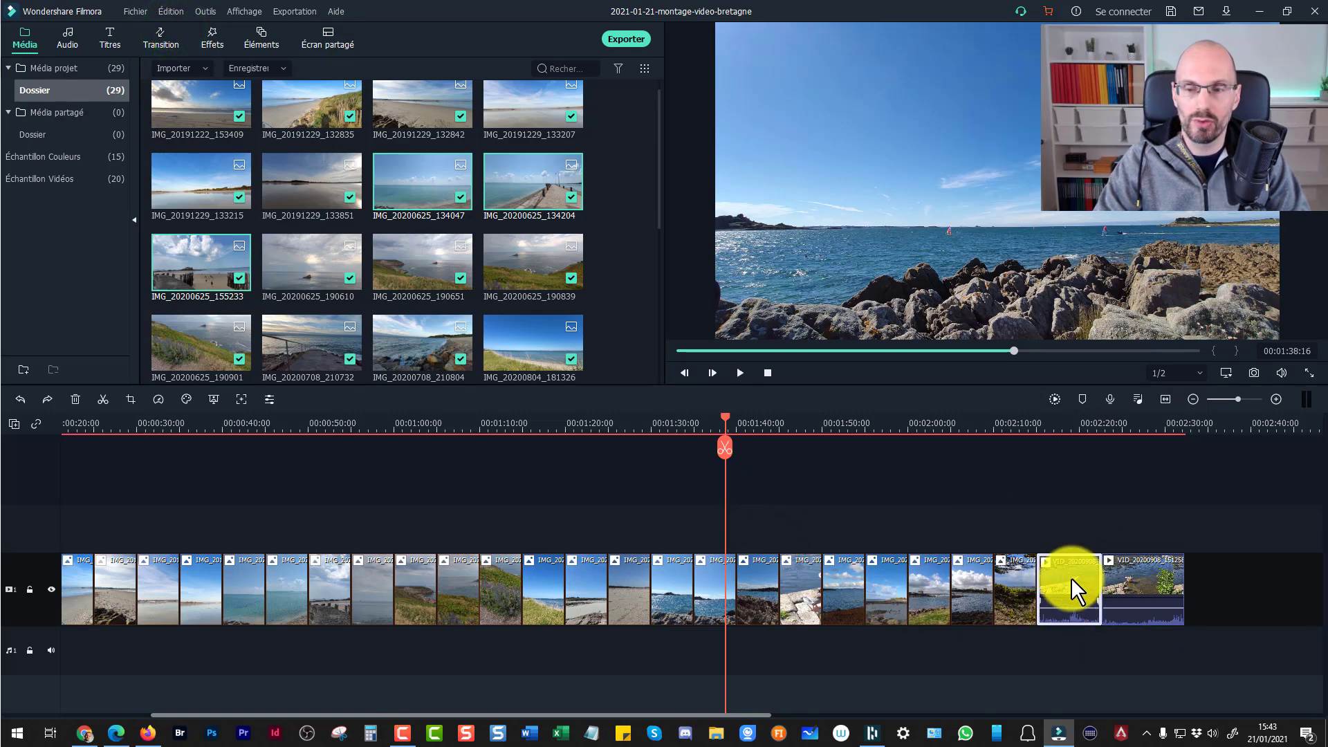
Redo the relocation of the first video and the extension of photo IMG_20200804_181326
left_click(169, 12)
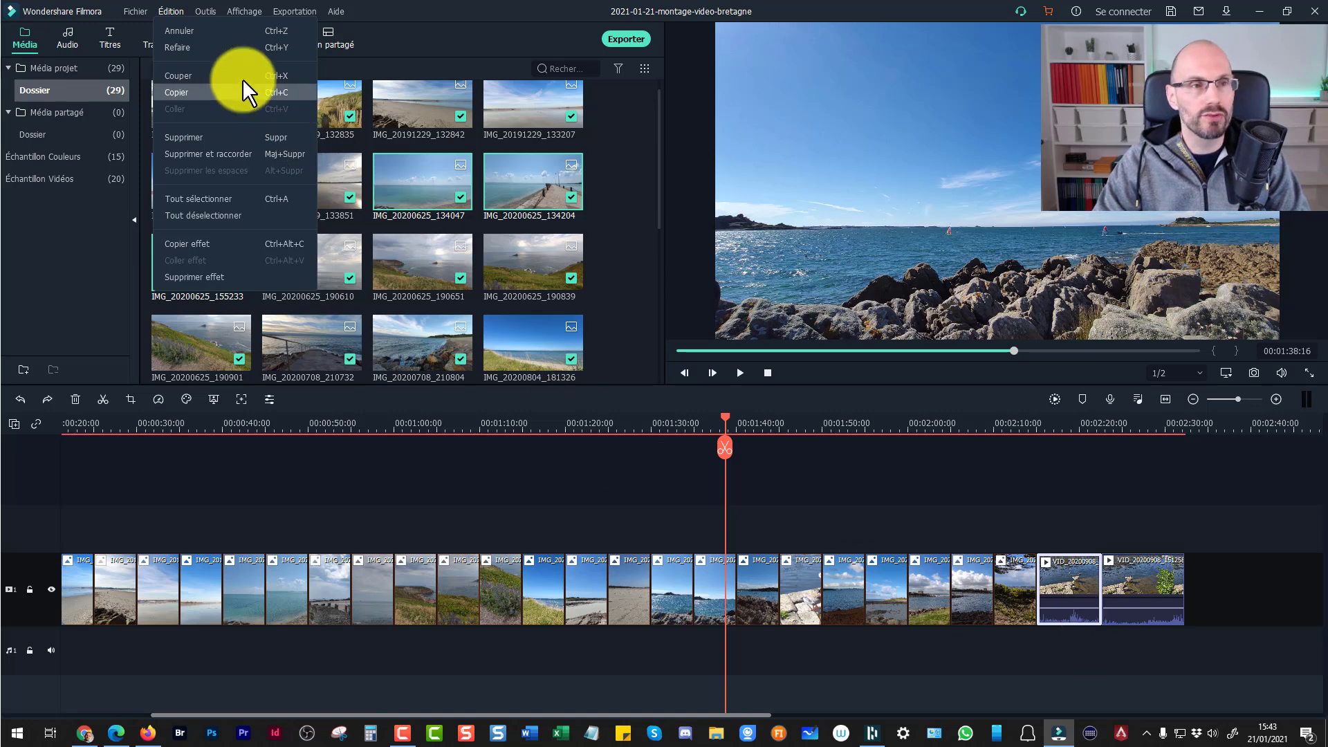
left_click(167, 10)
left_click(166, 10)
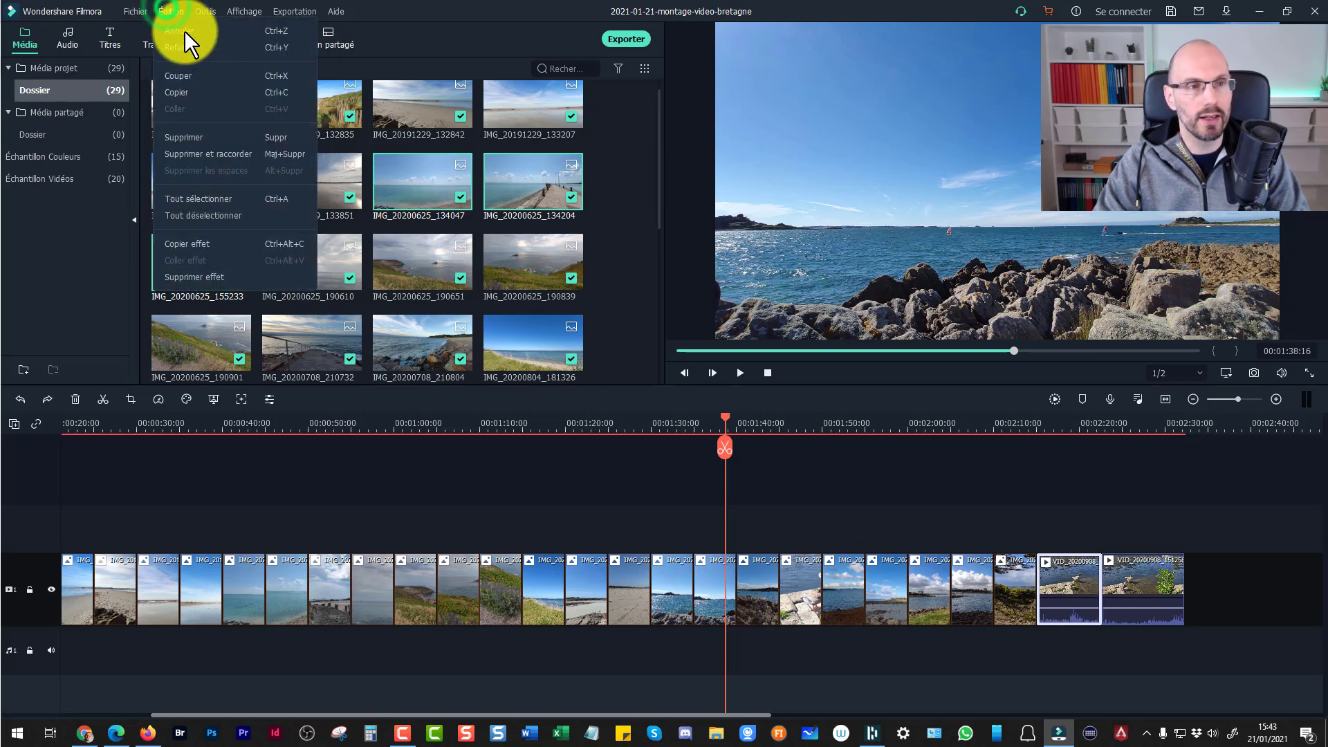
left_click(263, 46)
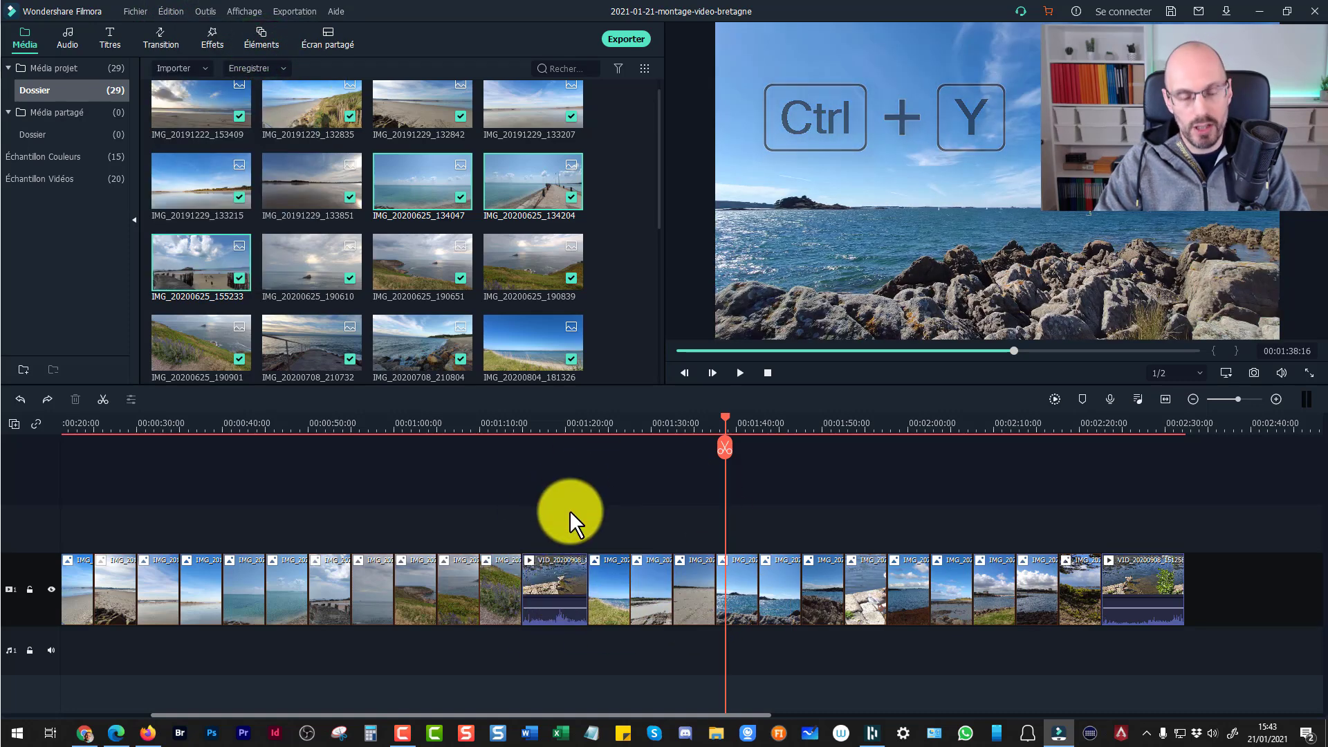
key("ctrl+y")
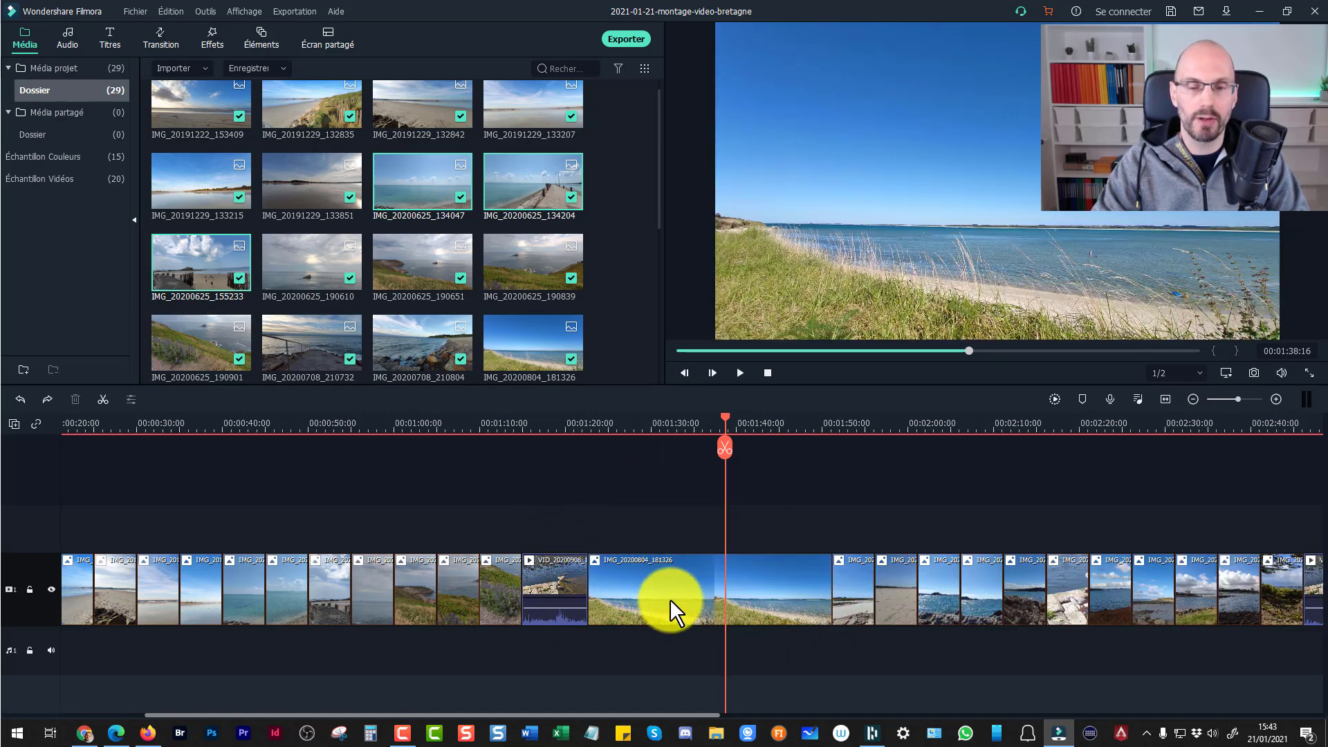
Return the playhead to 00:00:00:00 and play the opening seconds of the montage
left_click_drag(725, 414, 9, 438)
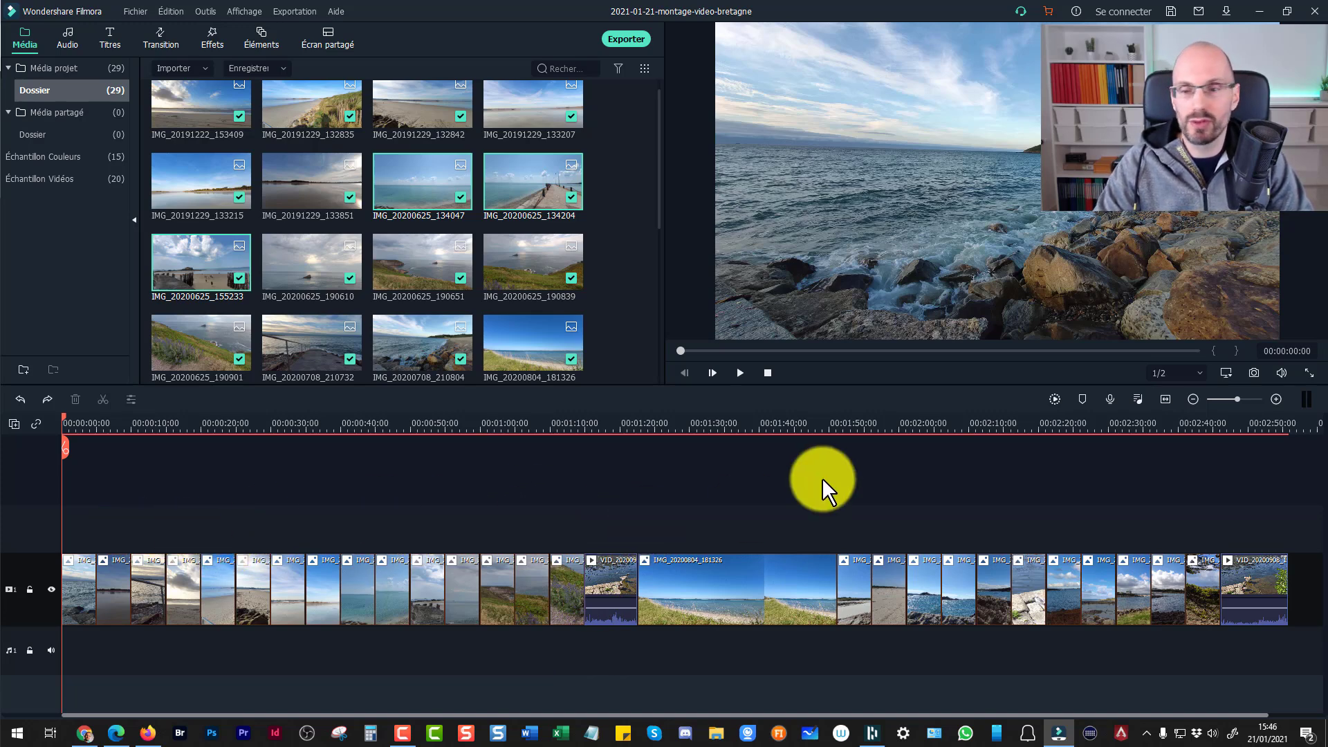
left_click(739, 372)
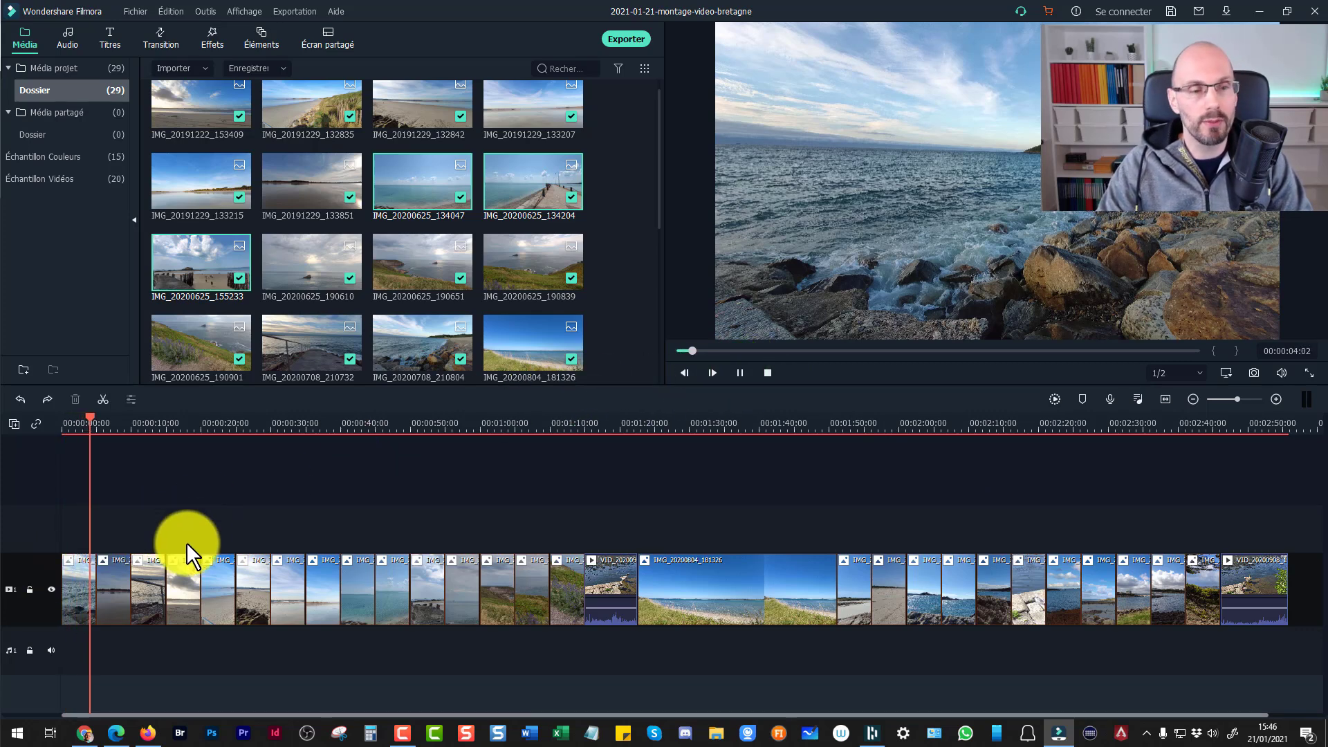
left_click(738, 373)
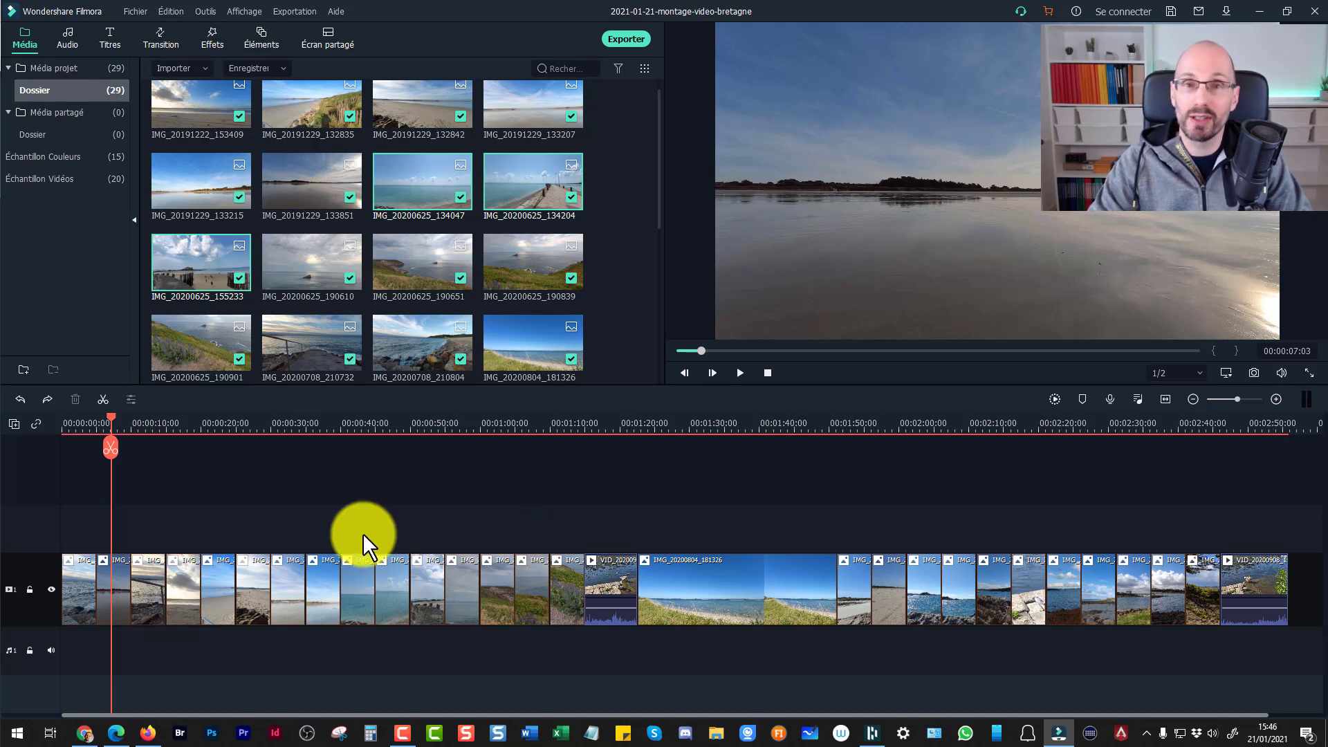
Switch to the Edge browser, open the Formations page of the FIAC website and look through its list of courses
left_click(113, 732)
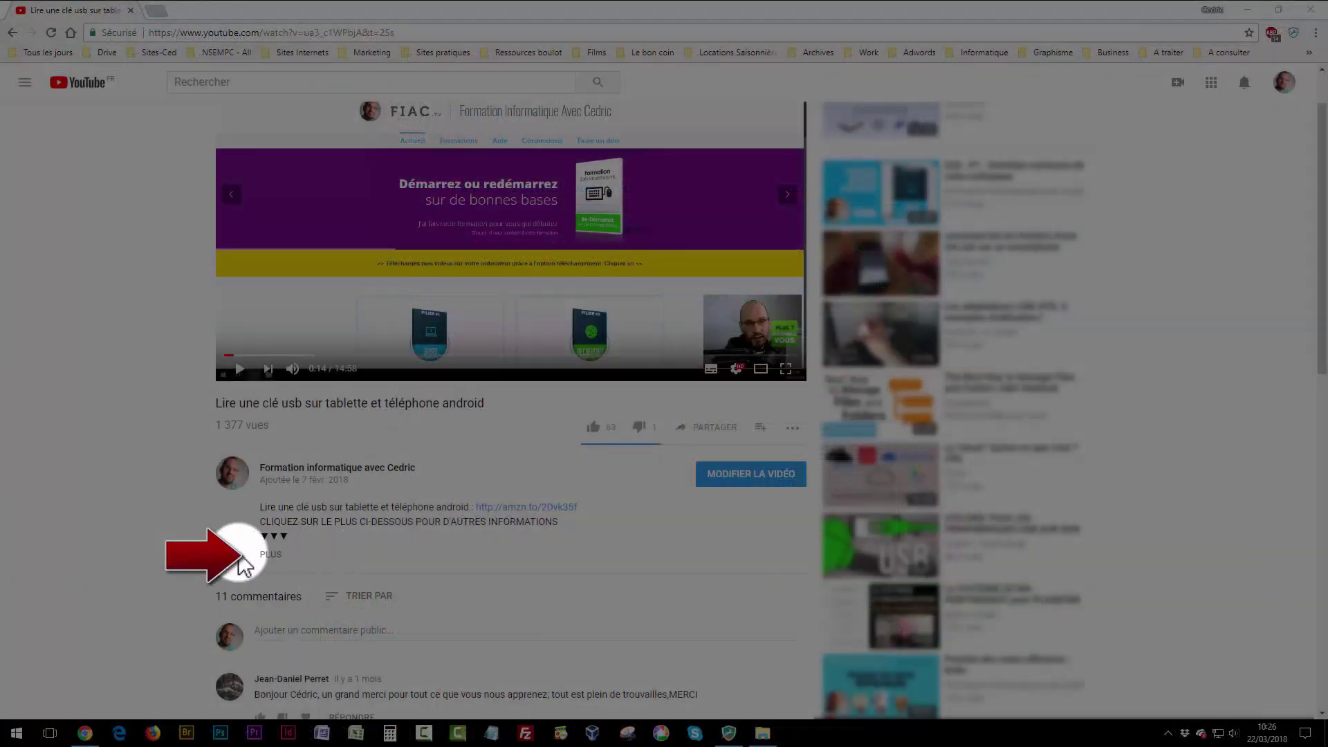
left_click(272, 554)
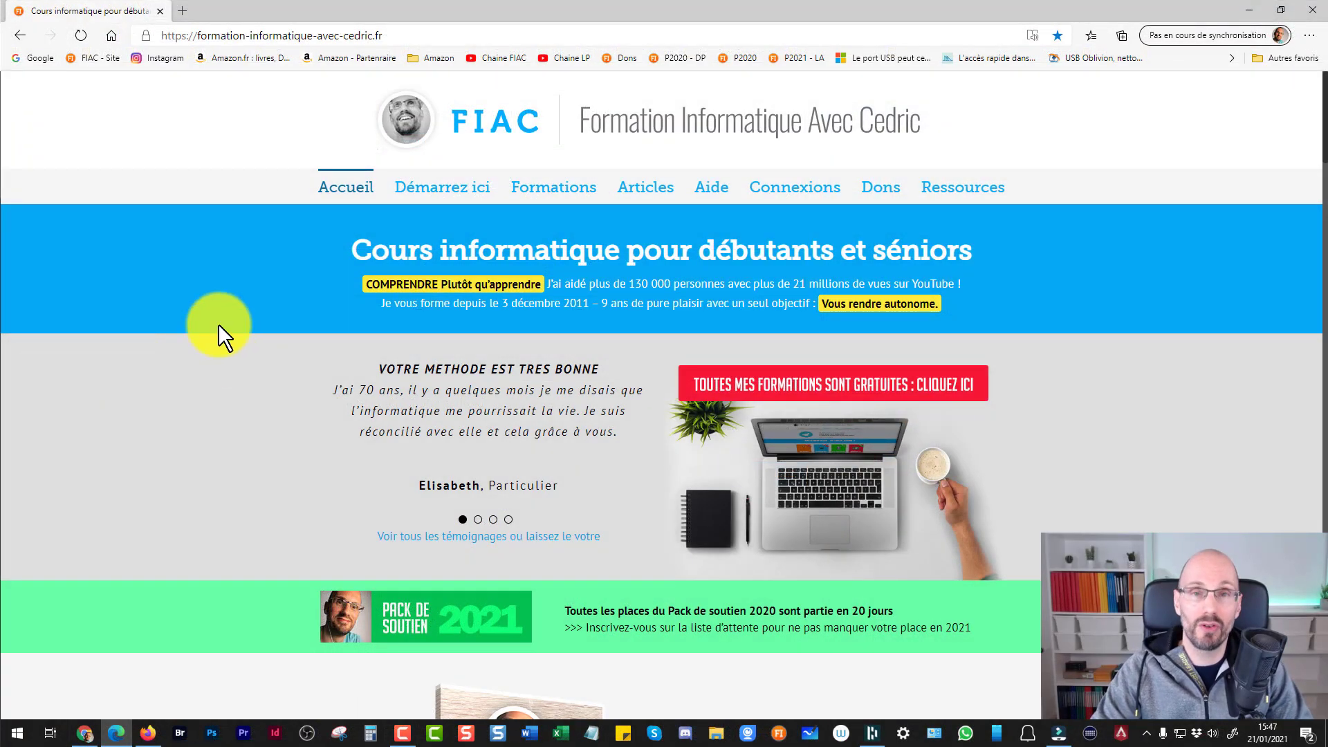
left_click(558, 188)
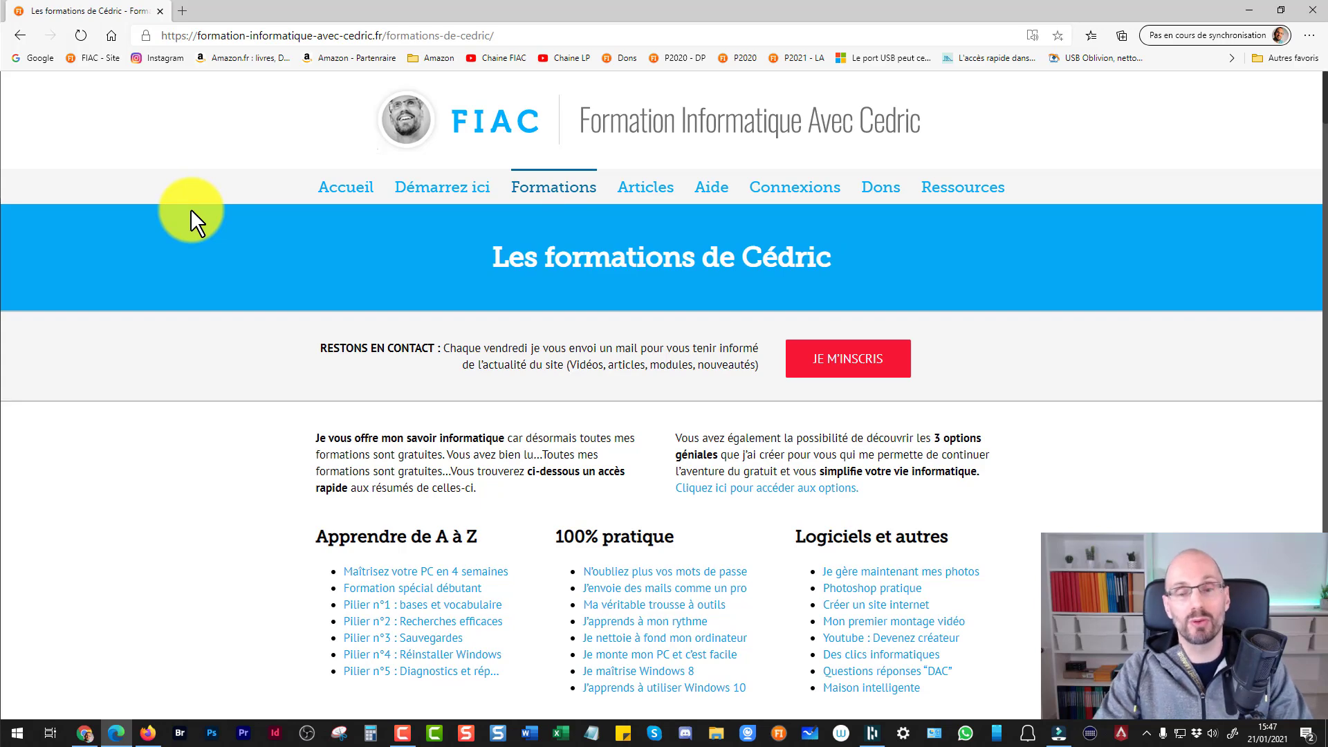
scroll(266, 436, "down", 10)
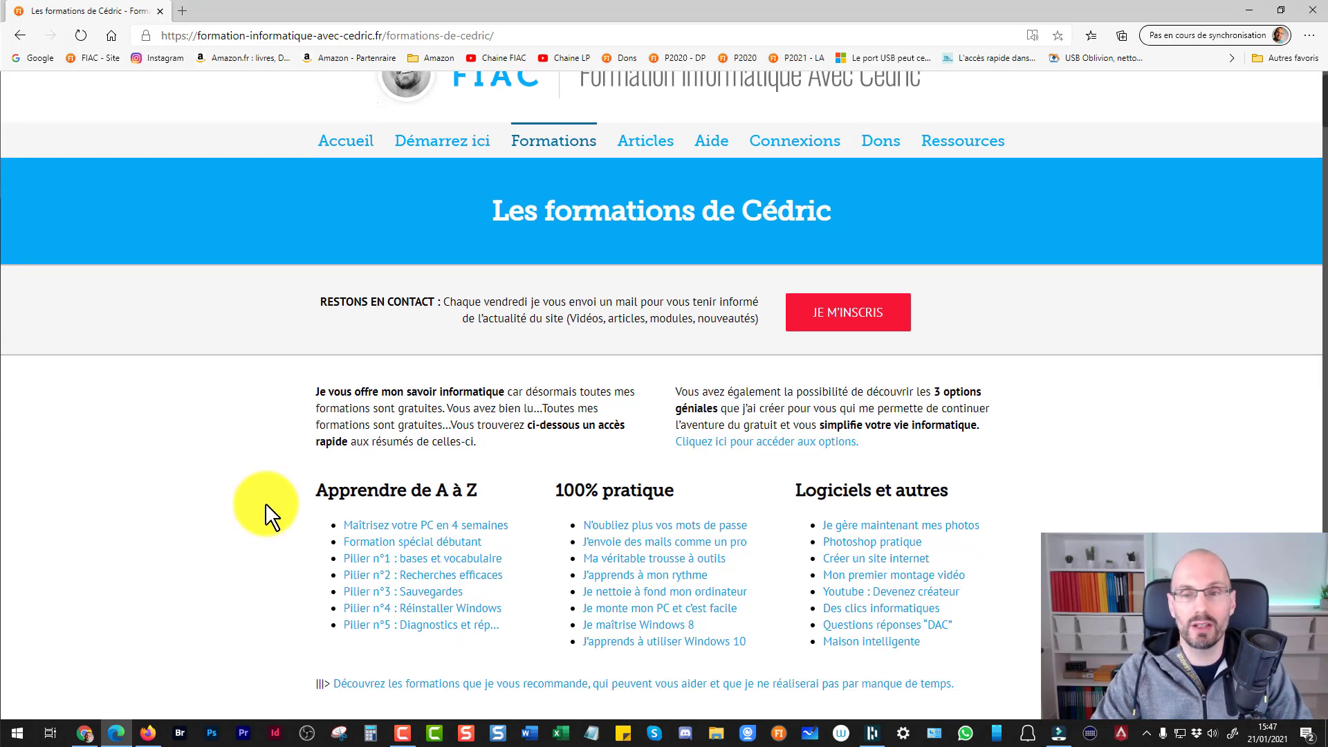
scroll(231, 461, "down", 6)
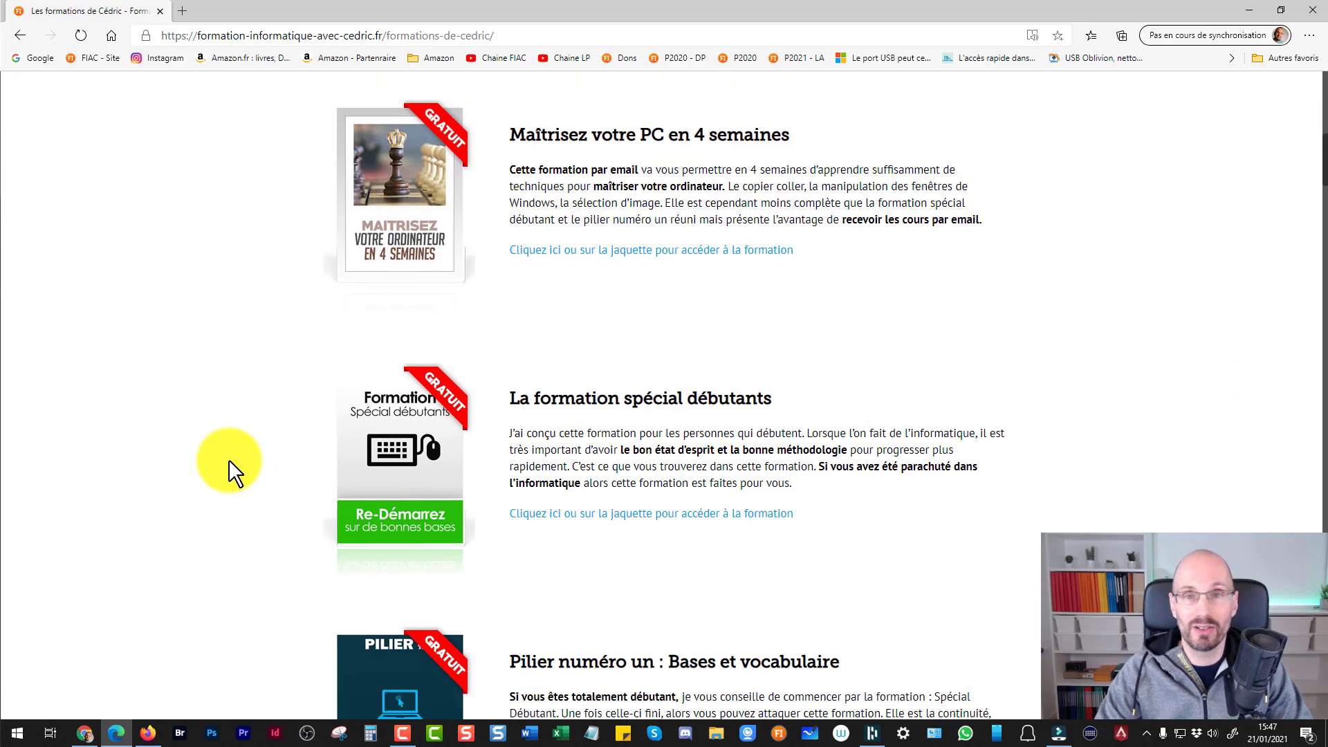
scroll(225, 443, "down", 3)
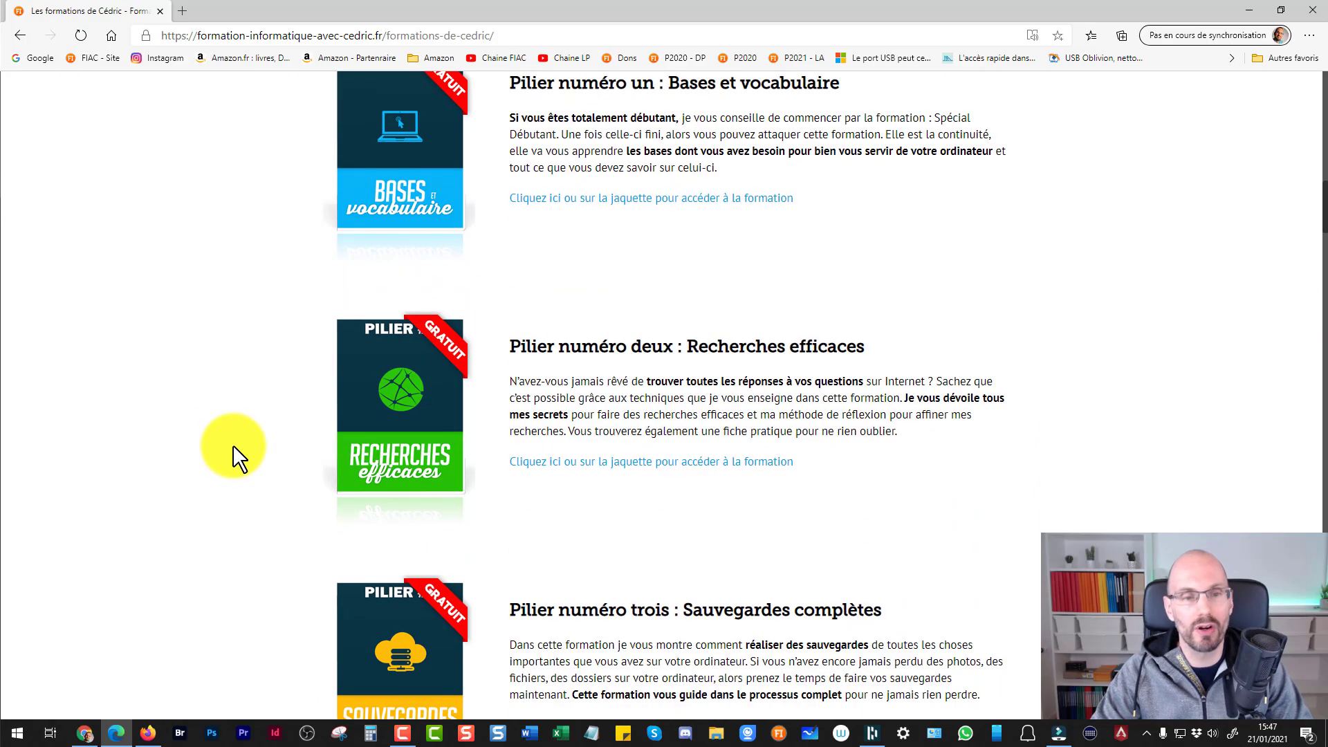
scroll(195, 383, "up", 15)
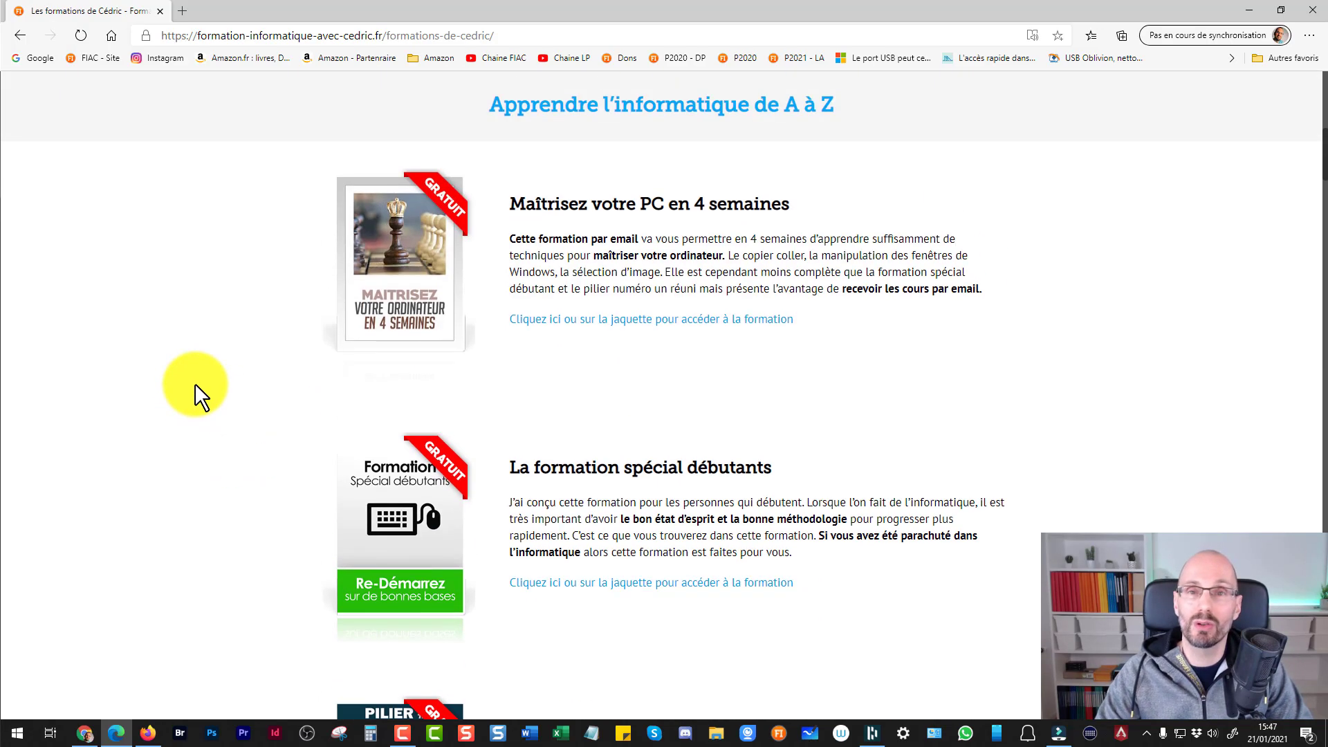
scroll(197, 381, "up", 1)
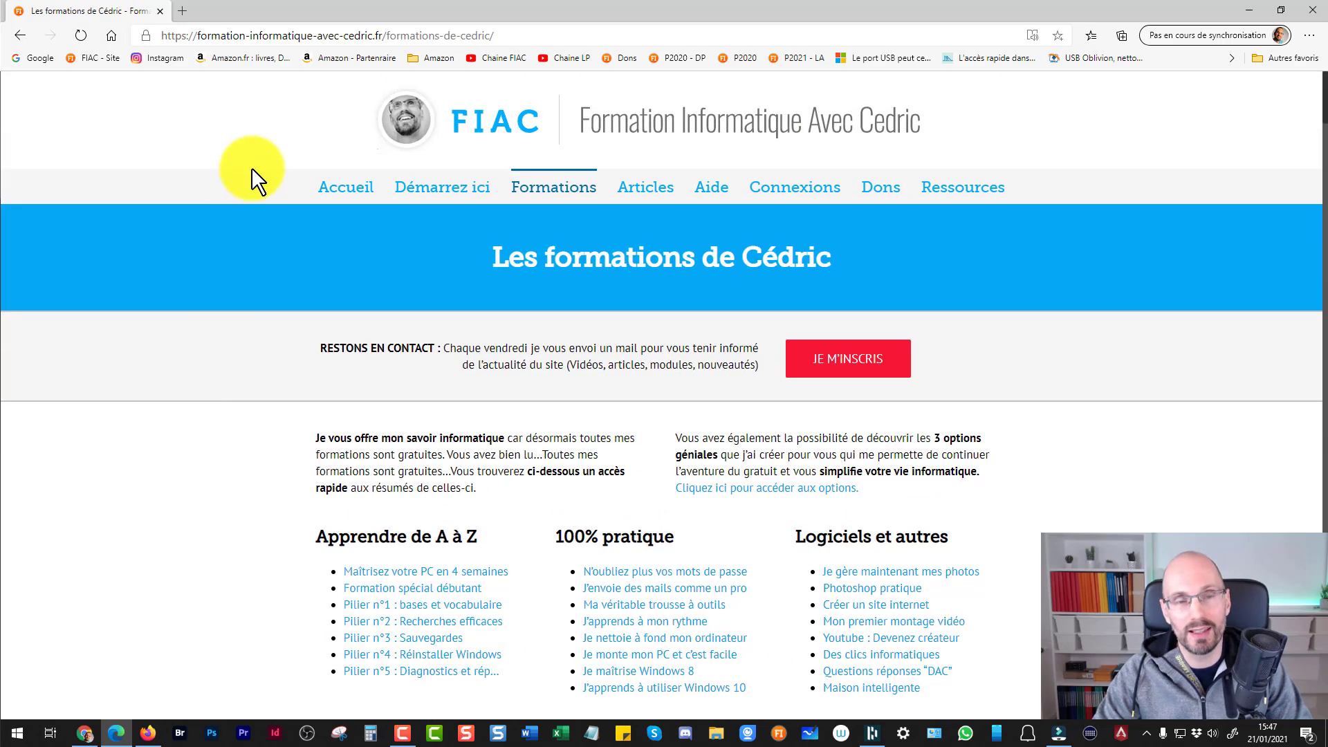